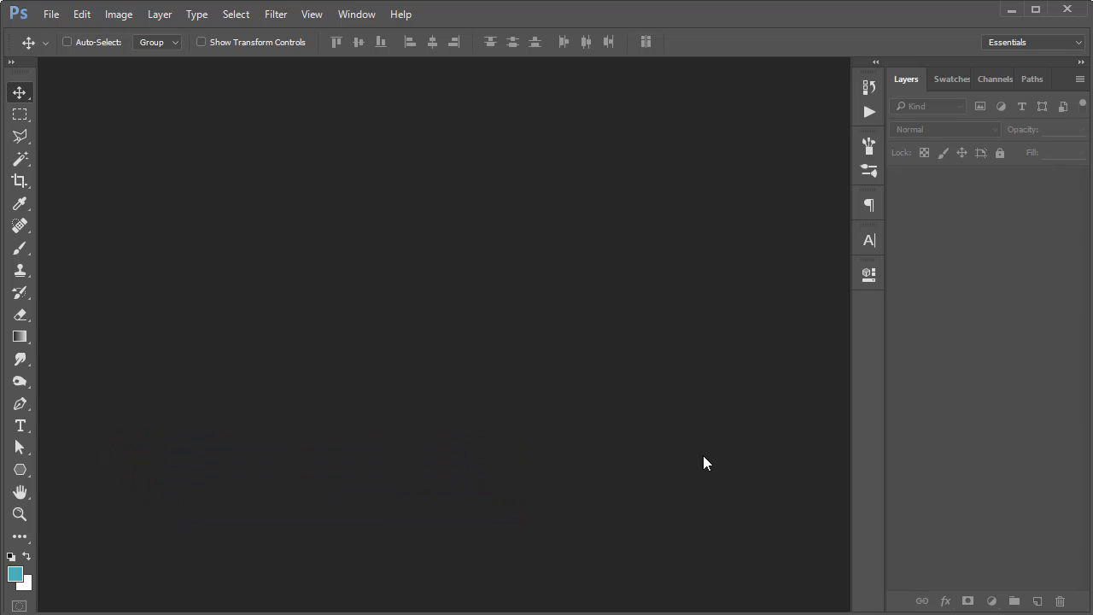
Create a new document of 1280 by 720 pixels and convert its locked background into a regular layer
left_click(51, 14)
left_click(62, 32)
left_click_drag(433, 244, 237, 243)
type("1280")
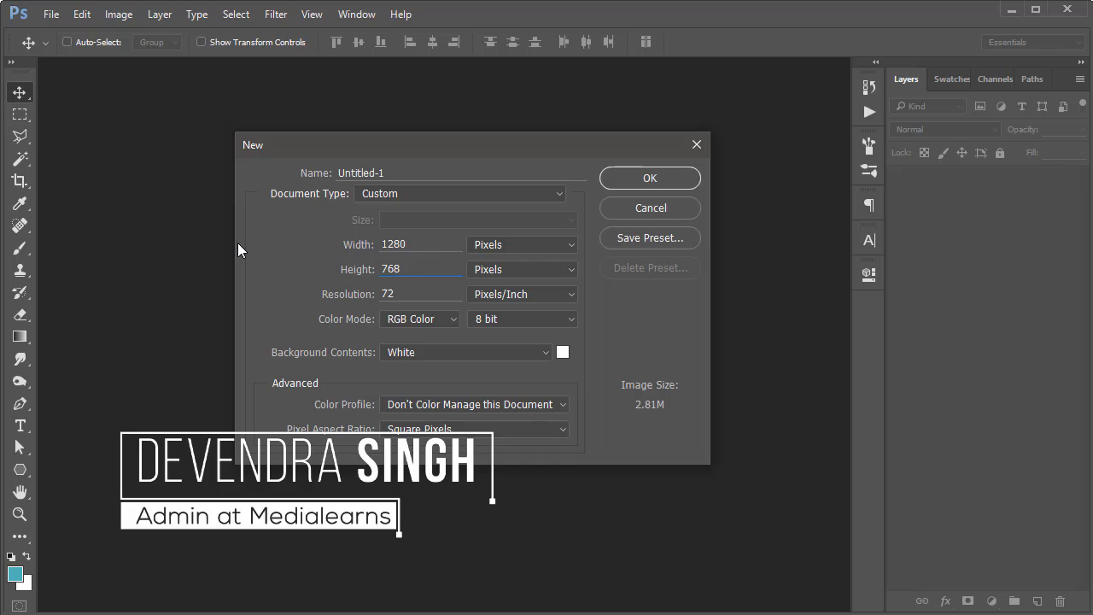
key("Tab")
type("720")
key("Return")
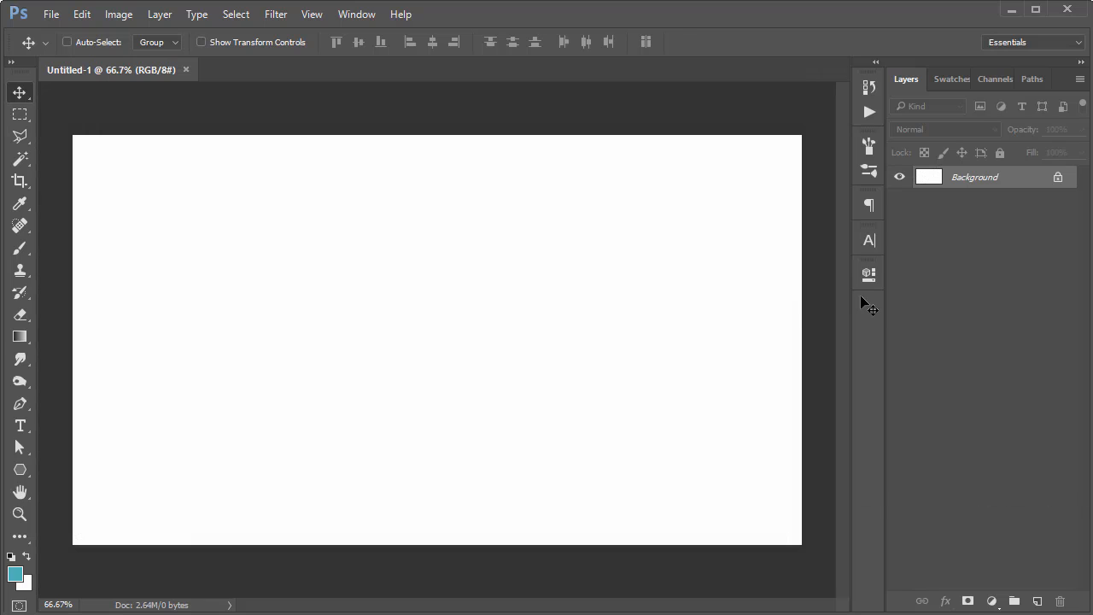
double_click(970, 185, "alt")
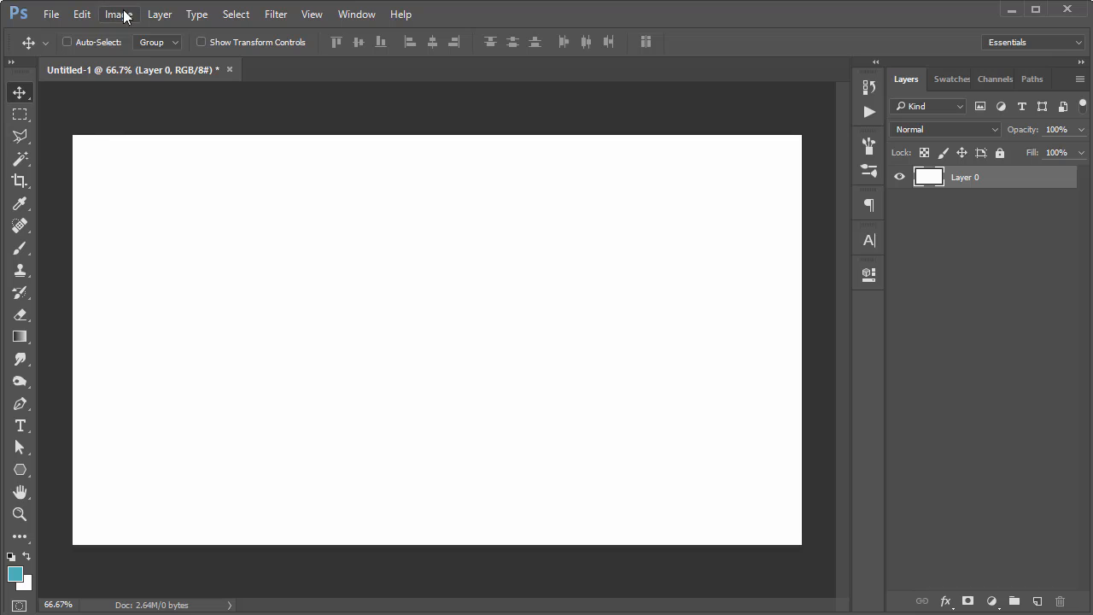
Add a new layer above the white one and fill it with the teal foreground colour
left_click(159, 14)
mouse_move(190, 21)
mouse_move(315, 34)
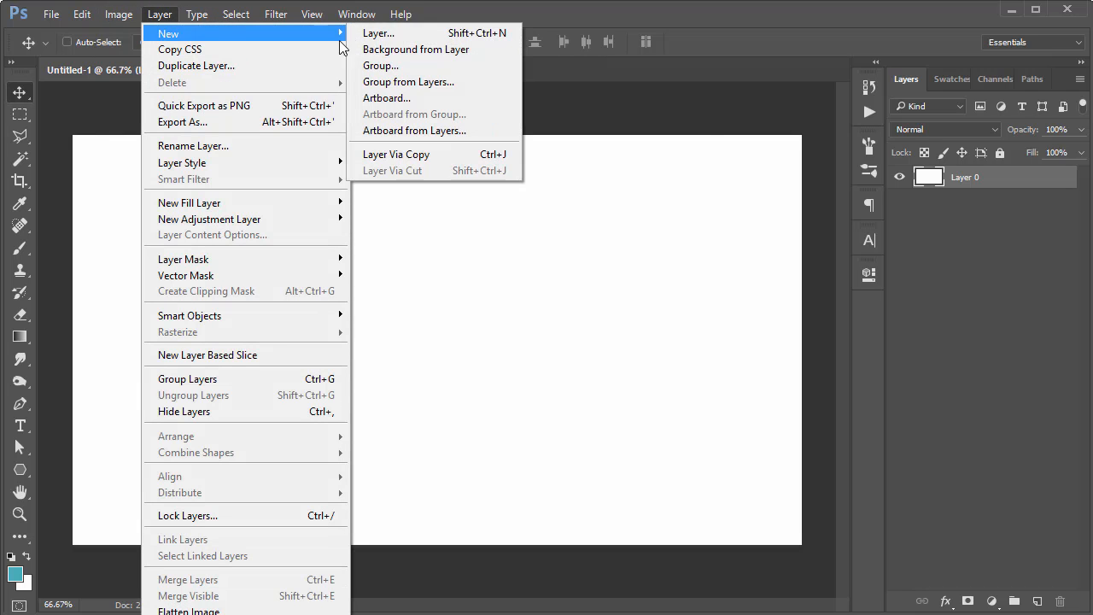
left_click(375, 34)
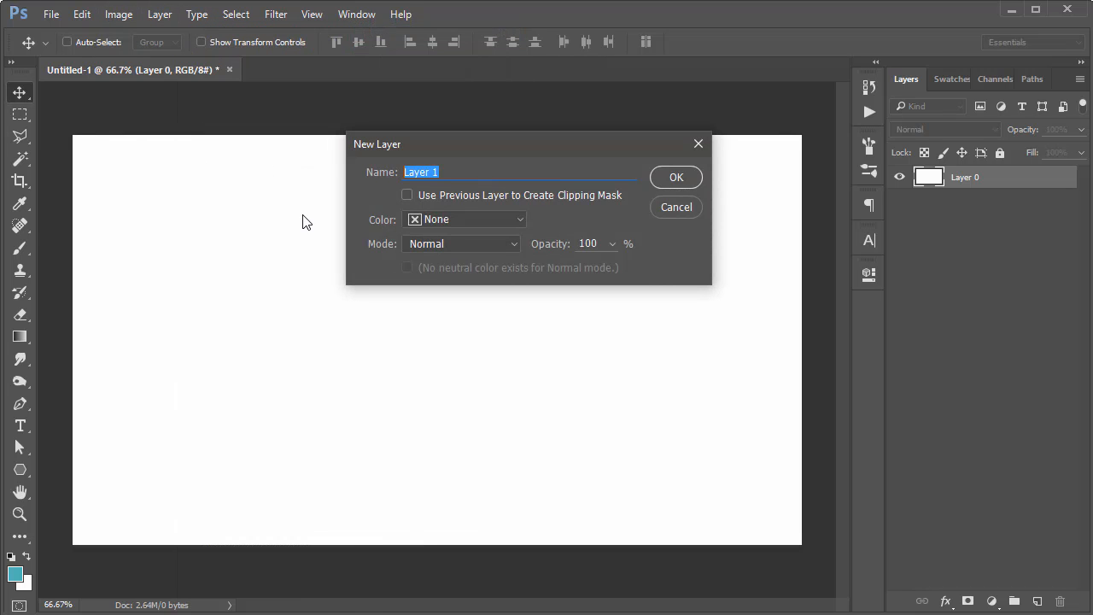
left_click(667, 178)
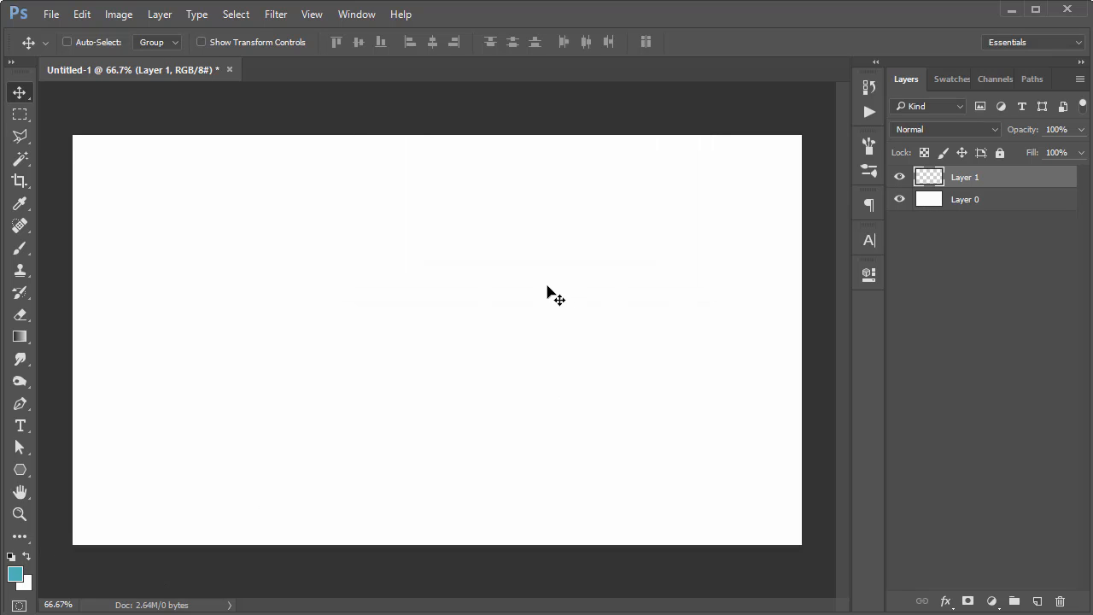
key("alt+BackSpace")
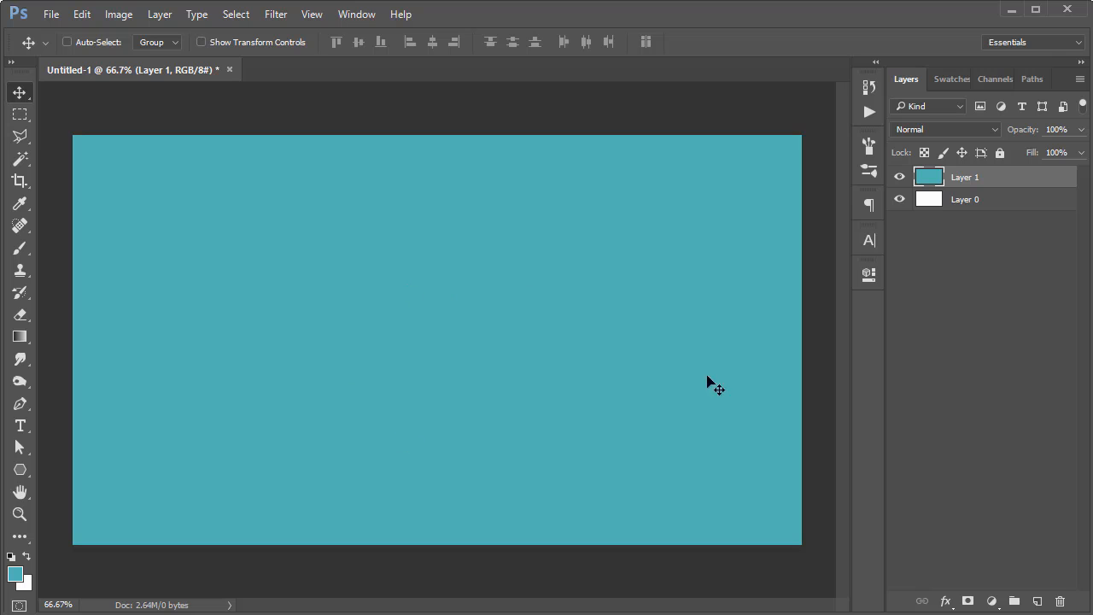
Add another layer on top and fill it with the green foreground colour #61d143
left_click(1037, 601)
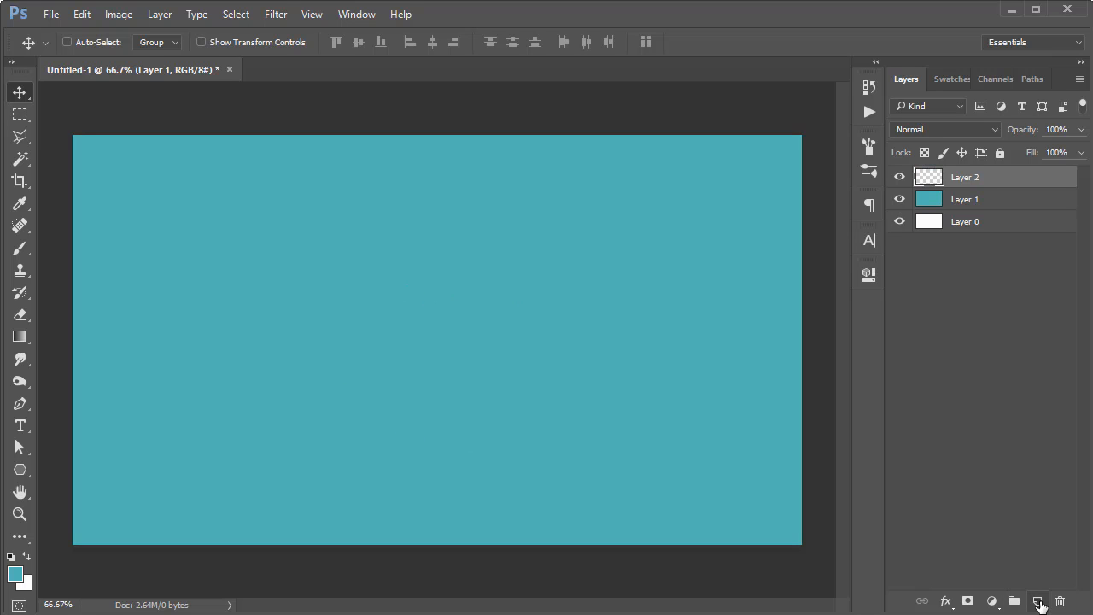
left_click(16, 573)
left_click_drag(653, 301, 651, 380)
left_click(567, 263)
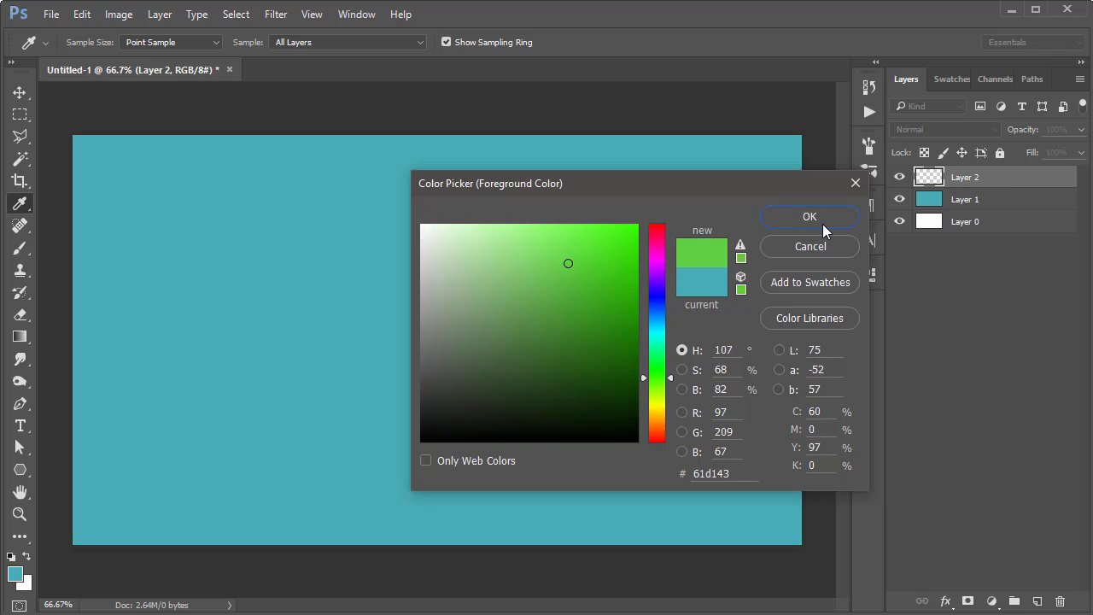
left_click(822, 224)
key("alt+BackSpace")
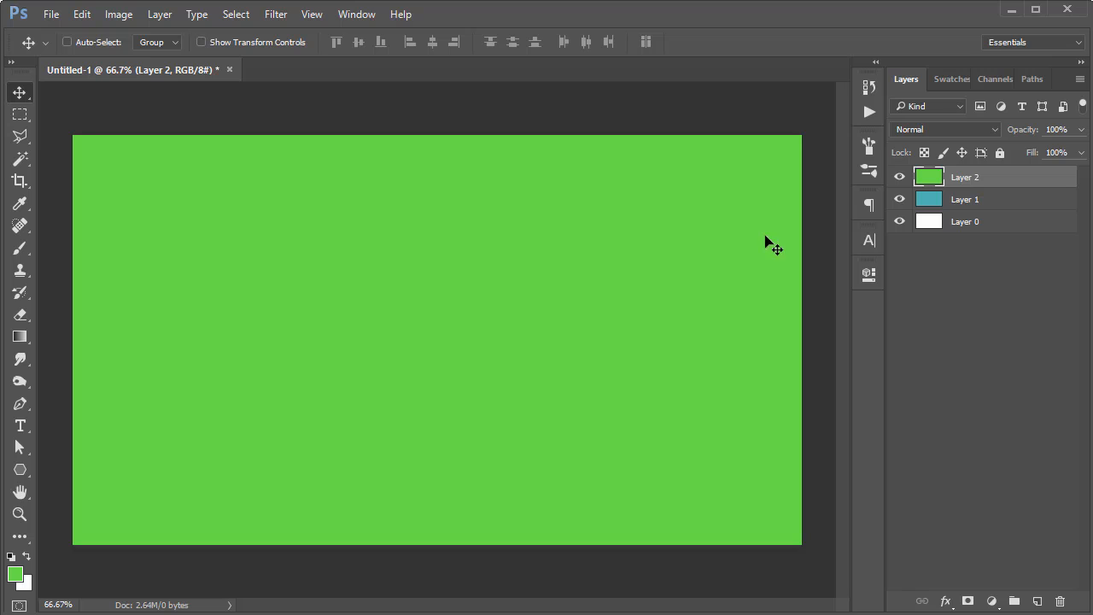
Rename the three layers from top to bottom as GREEN, BLUE and WHITE, and make GREEN the active layer
double_click(968, 180)
key("Return")
double_click(971, 178)
type("GR")
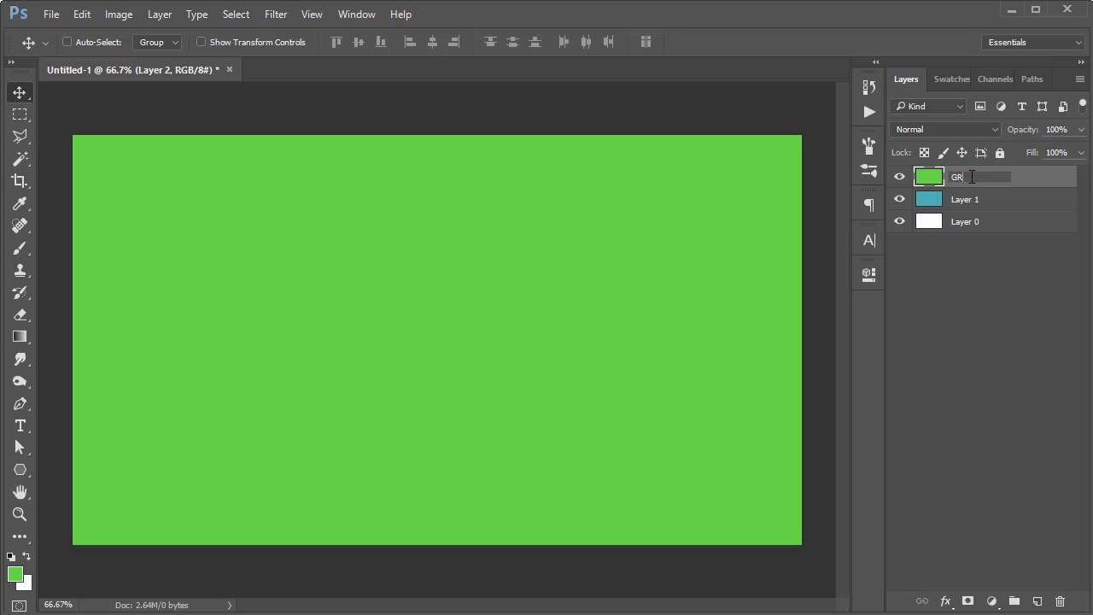
type("EEN")
key("Tab")
type("B")
key("Tab")
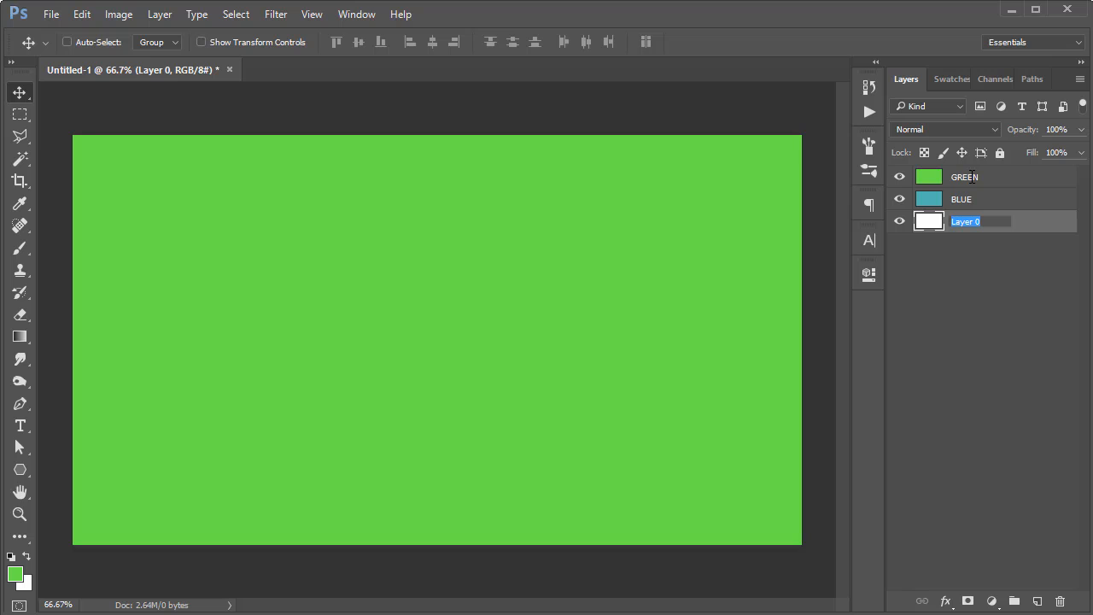
type("WHI")
key("Return")
left_click(970, 180)
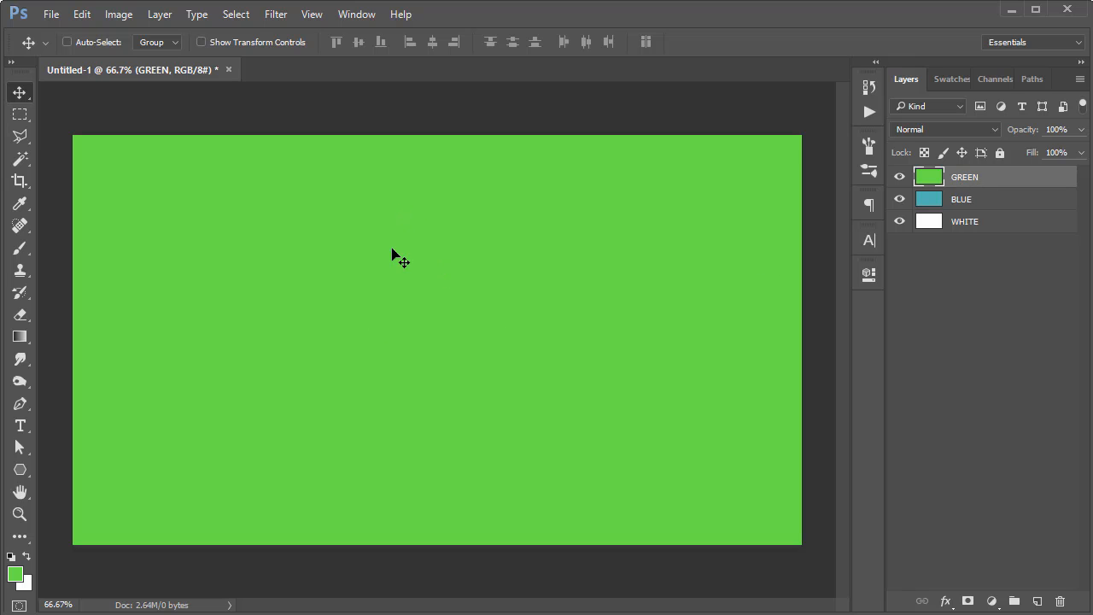
Delete a rectangular marquee area from the centre of the GREEN layer and clear the selection
left_click(19, 116)
right_click(18, 125)
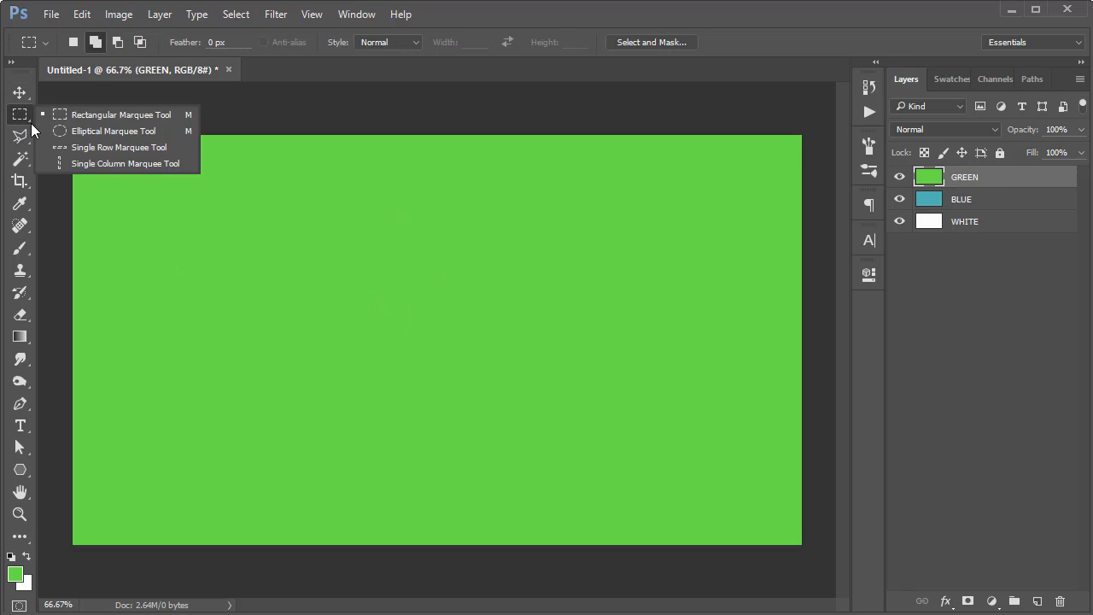
left_click(100, 117)
left_click_drag(268, 239, 618, 426)
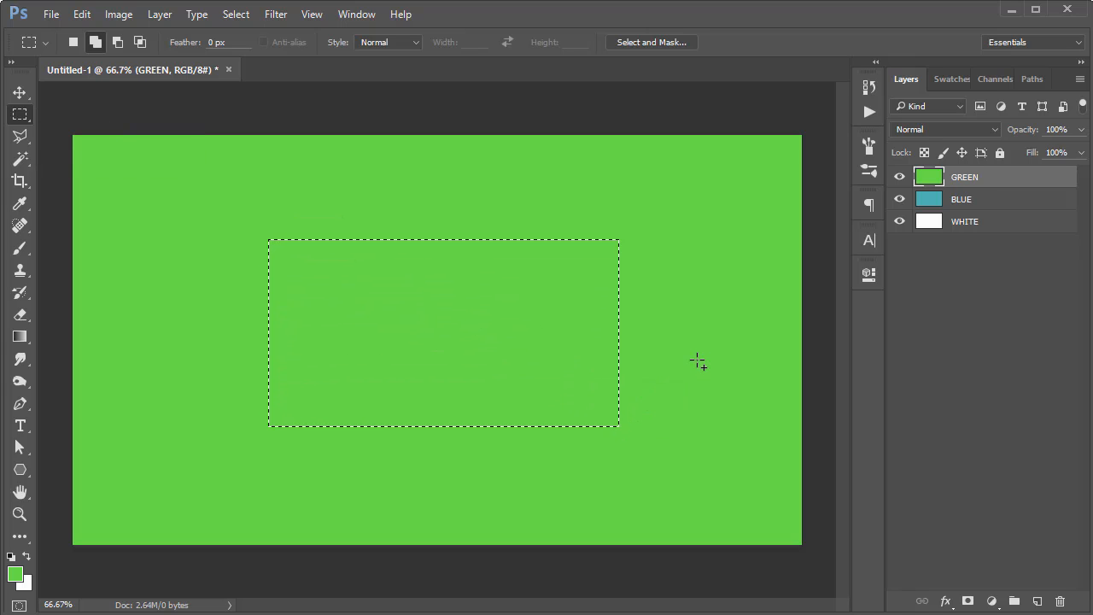
key("Delete")
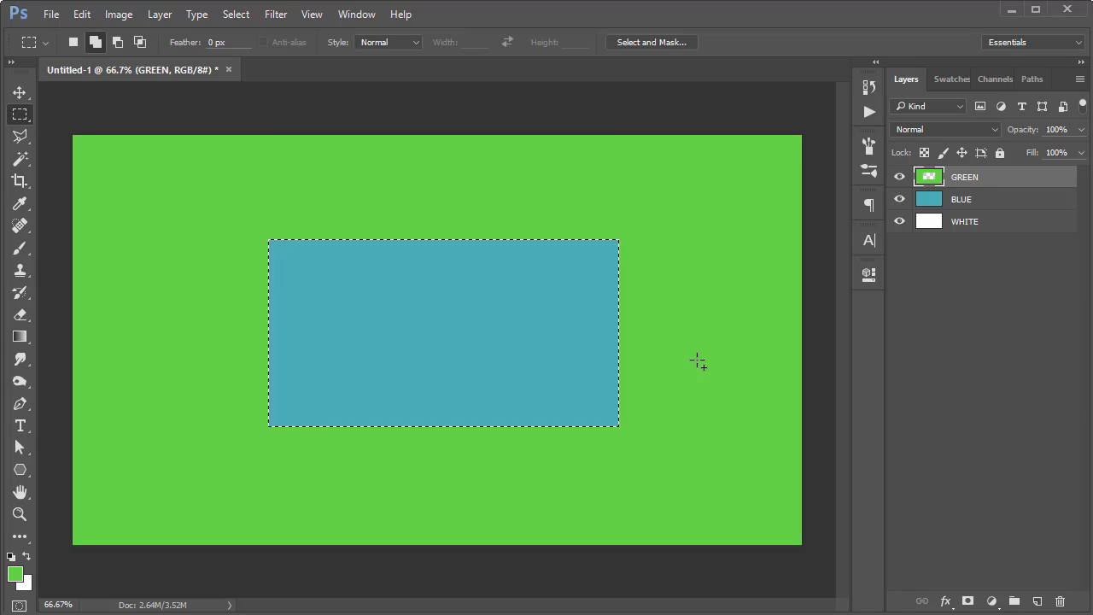
key("ctrl+d")
key("v")
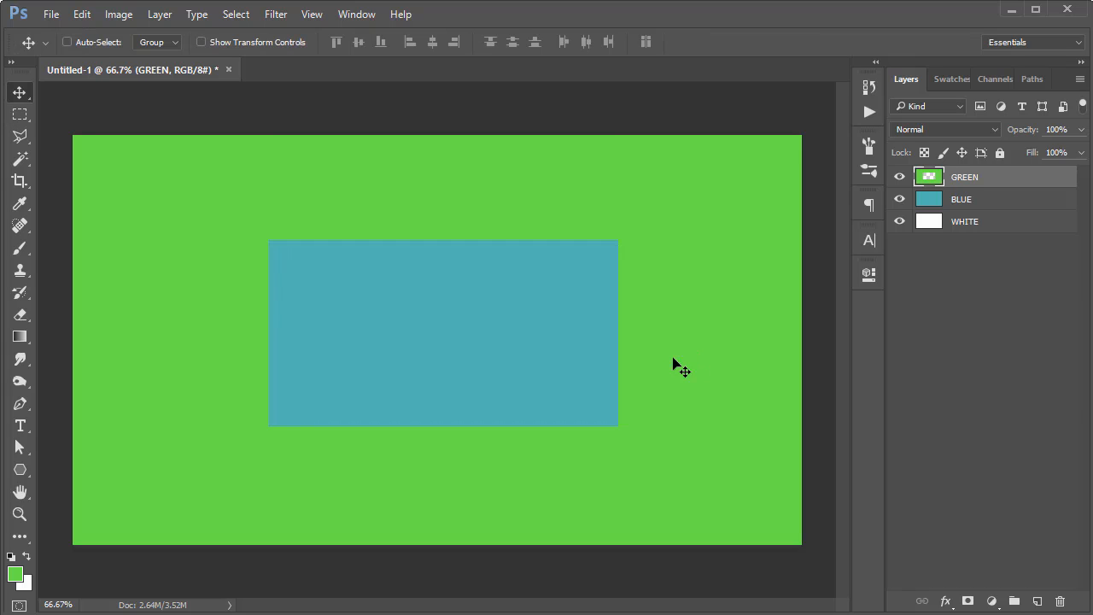
Hide the BLUE and WHITE layers
left_click_drag(902, 207, 902, 268)
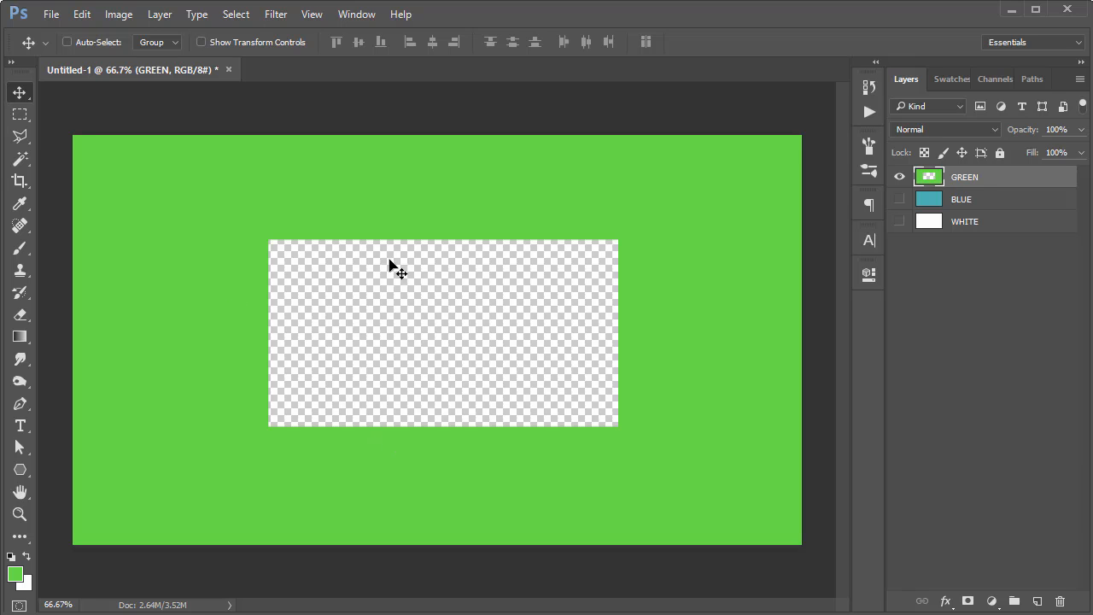
Undo the deselection, the deletion and the rectangular selection on the GREEN layer
left_click(82, 14)
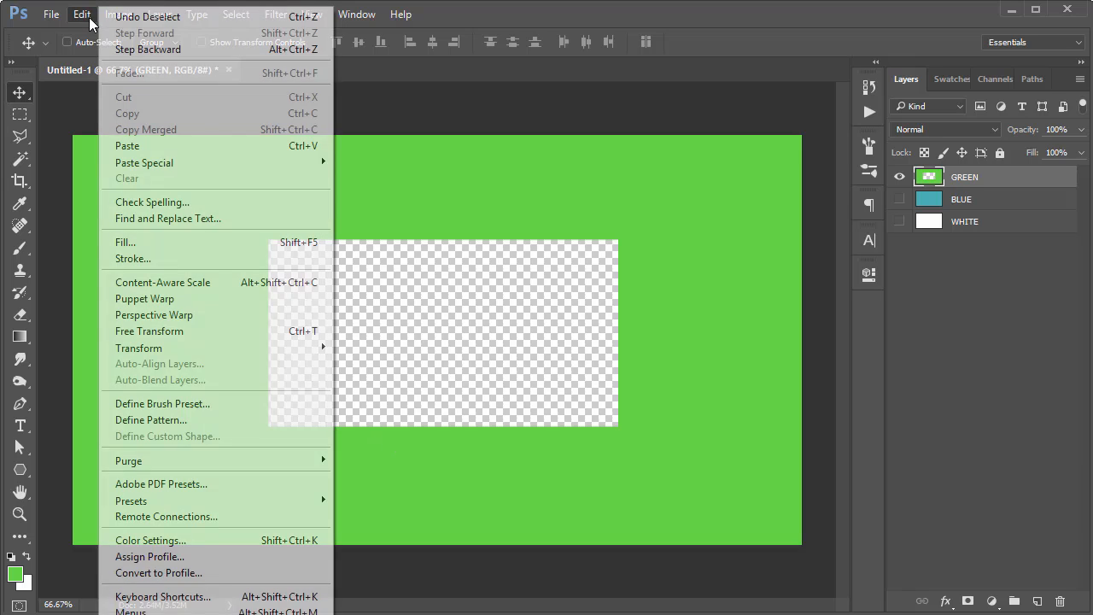
left_click(151, 51)
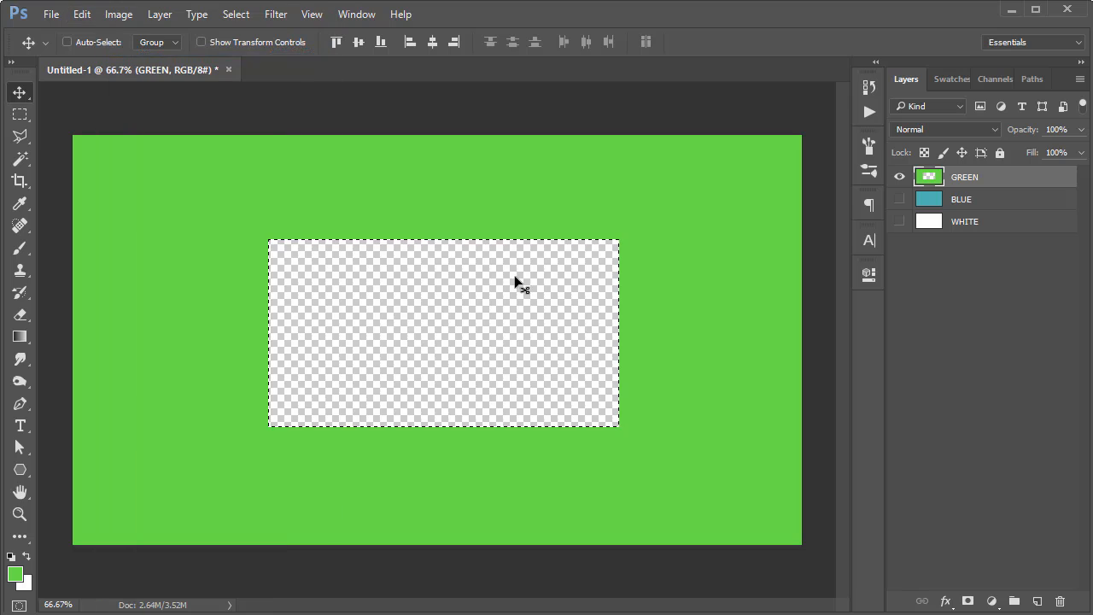
key("ctrl+alt+z")
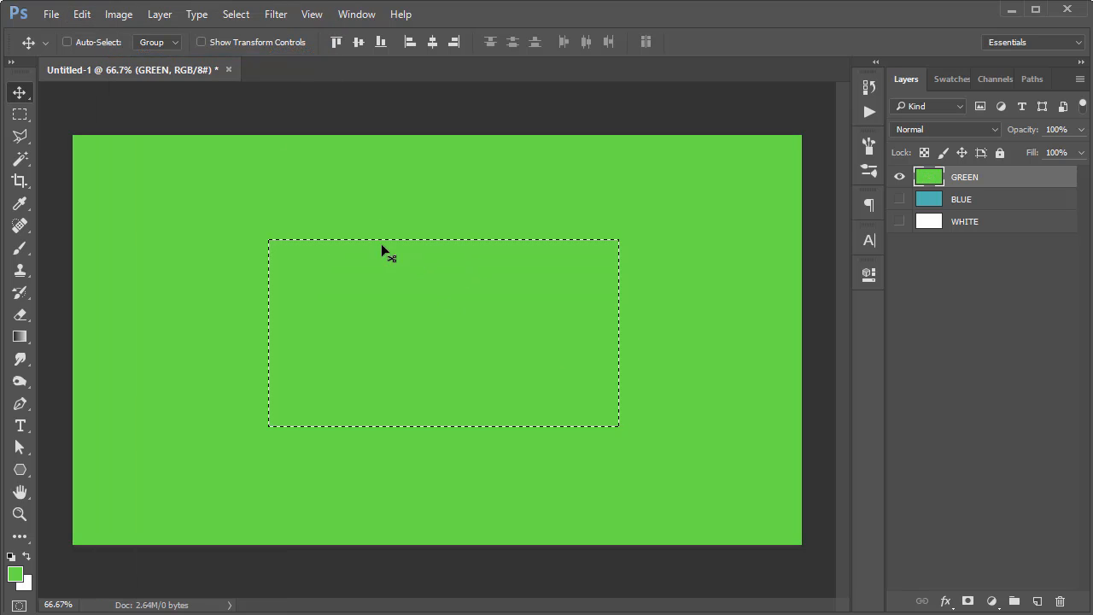
key("ctrl+alt+z")
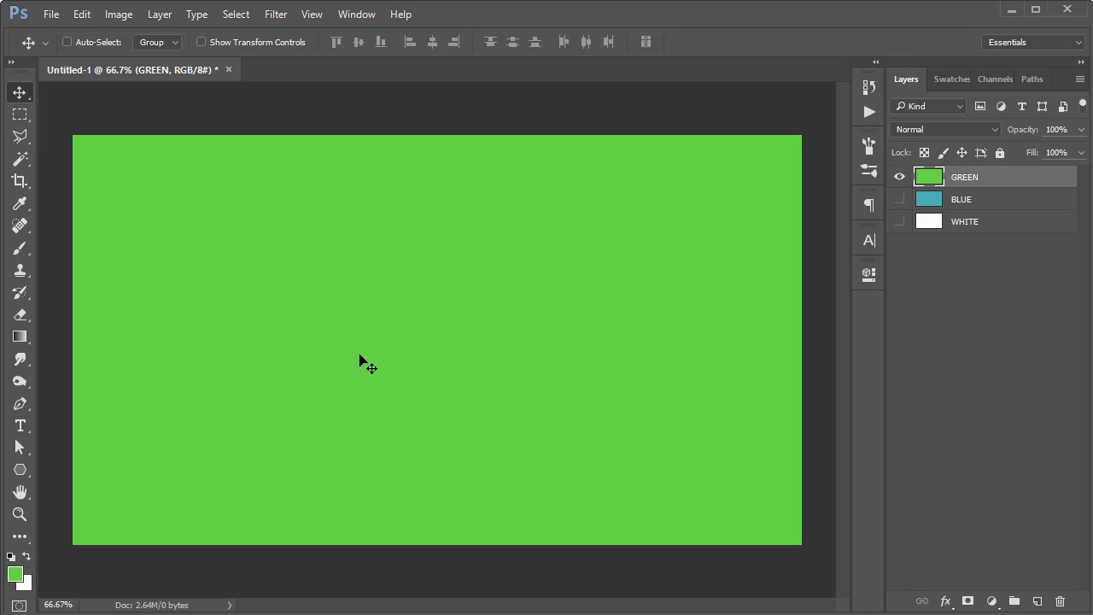
Add a layer mask to the GREEN layer and activate the Brush tool with the mask targeted
left_click(968, 601)
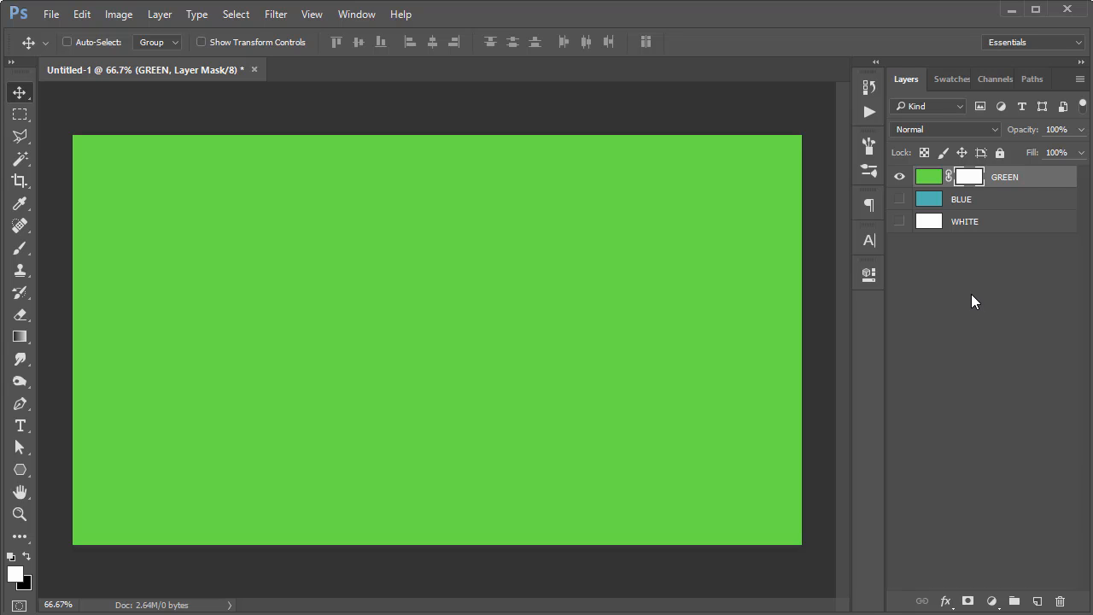
left_click(925, 179)
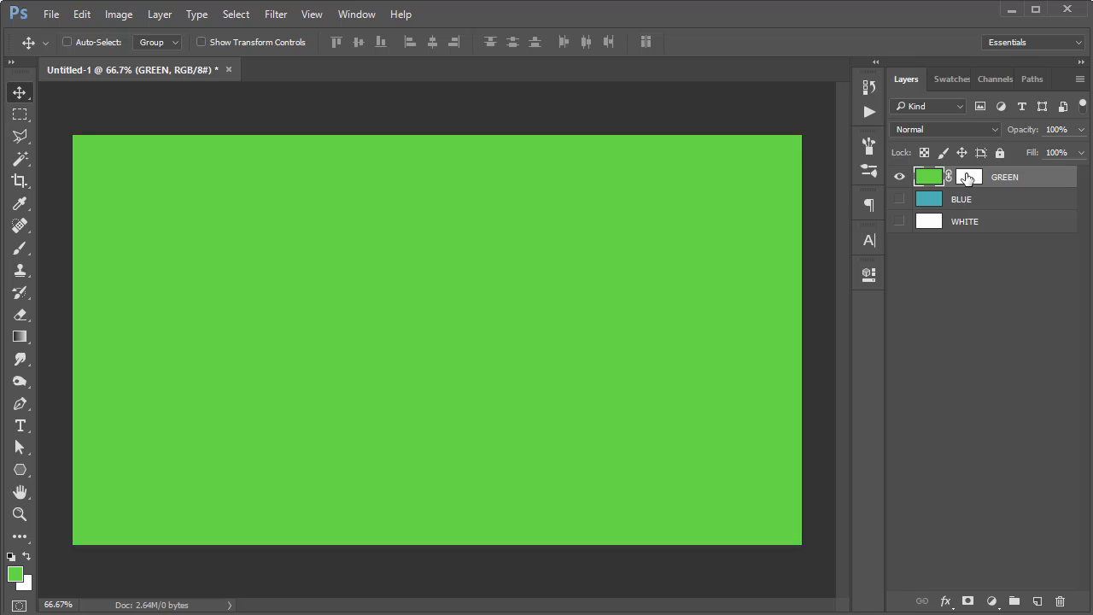
left_click(967, 179)
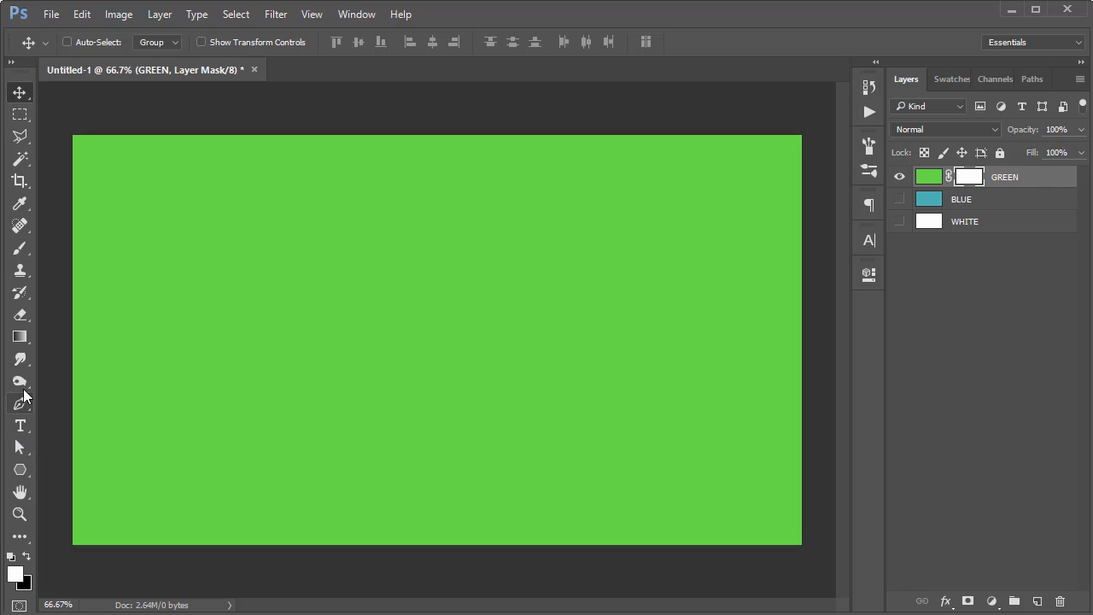
key("b")
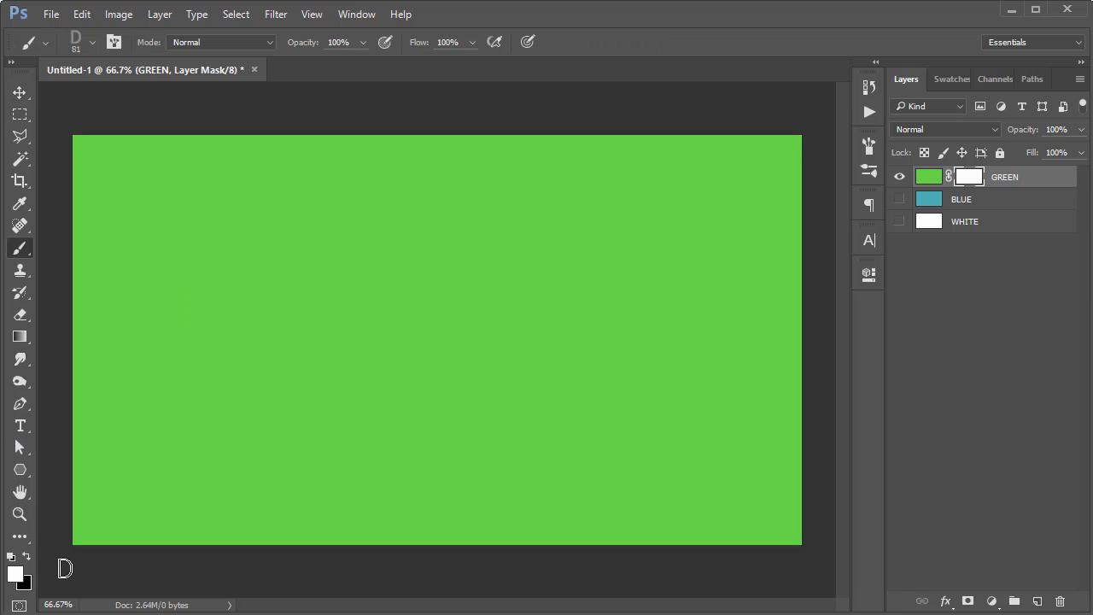
left_click(16, 578)
left_click_drag(626, 424, 802, 451)
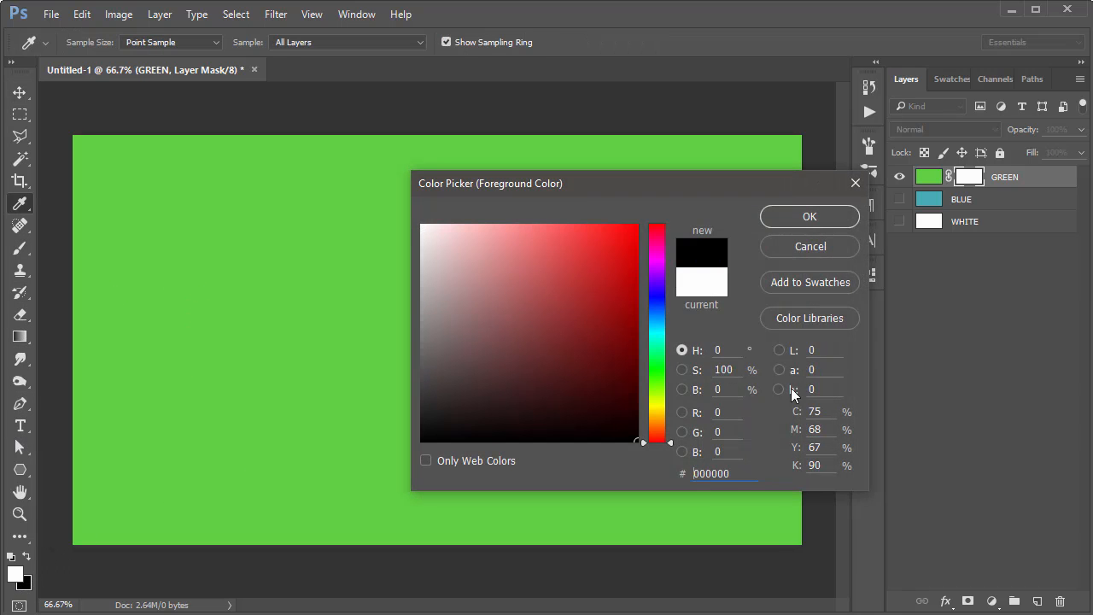
left_click(804, 245)
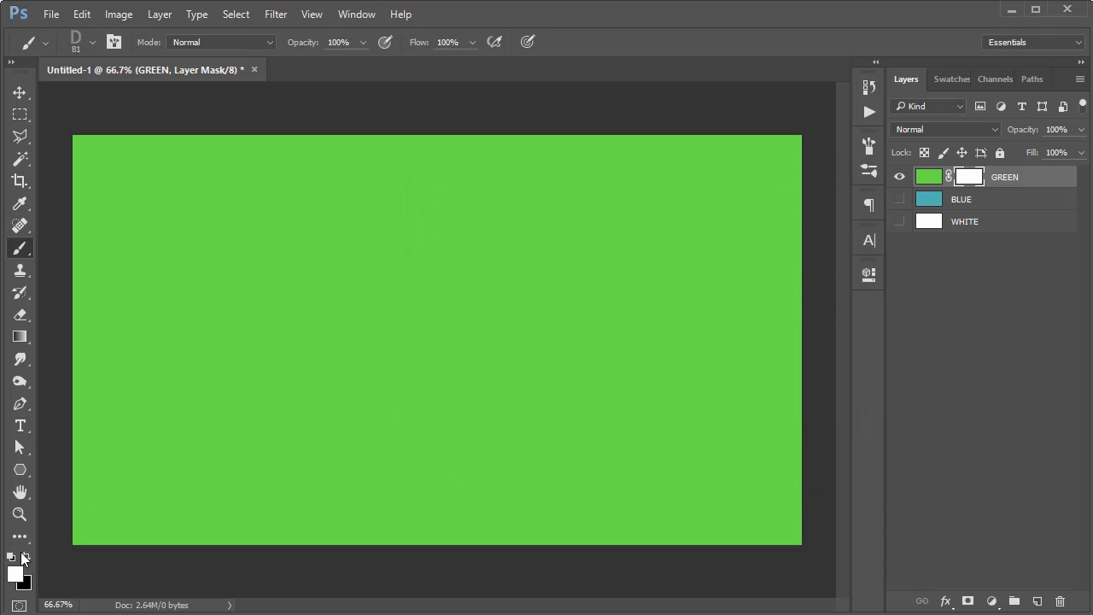
Hide a large area across the middle of the GREEN layer by painting black on its mask with an 81 px hard round brush
left_click(27, 557)
right_click(321, 175)
left_click(371, 323)
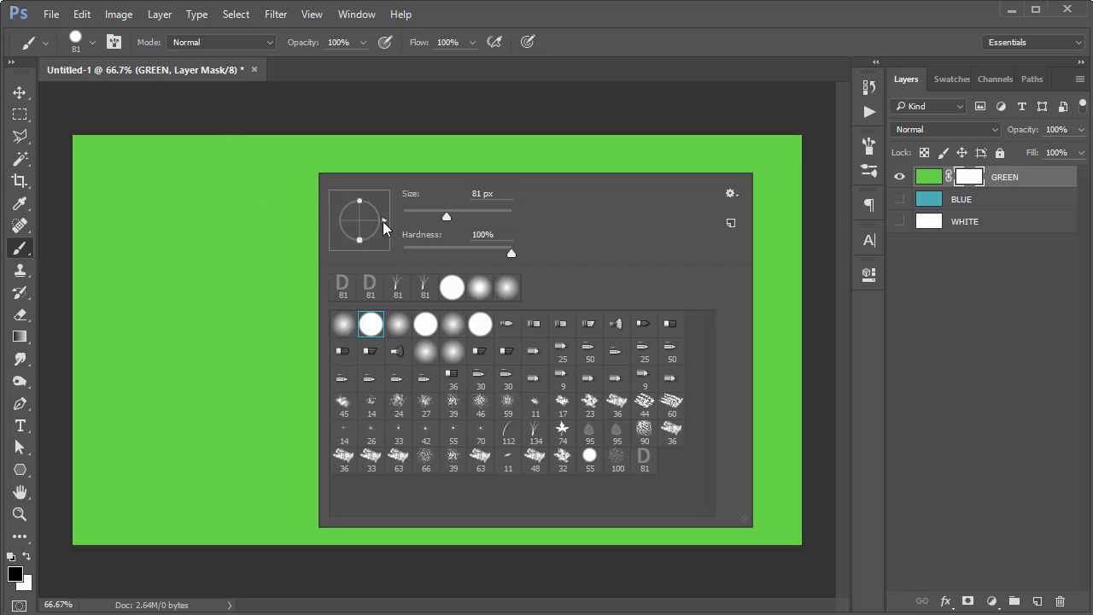
left_click(218, 197)
left_click_drag(331, 228, 331, 237)
mouse_move(419, 238)
left_mouse_down()
mouse_move(512, 248)
mouse_move(337, 232)
mouse_move(271, 354)
mouse_move(503, 427)
mouse_move(439, 312)
mouse_move(303, 217)
mouse_move(272, 275)
mouse_move(228, 184)
mouse_move(238, 203)
mouse_move(199, 271)
mouse_move(235, 229)
mouse_move(308, 286)
mouse_move(264, 307)
mouse_move(423, 392)
mouse_move(454, 247)
mouse_move(482, 320)
mouse_move(351, 330)
left_mouse_up()
mouse_move(293, 350)
left_mouse_down()
mouse_move(605, 264)
mouse_move(605, 385)
mouse_move(563, 393)
left_mouse_up()
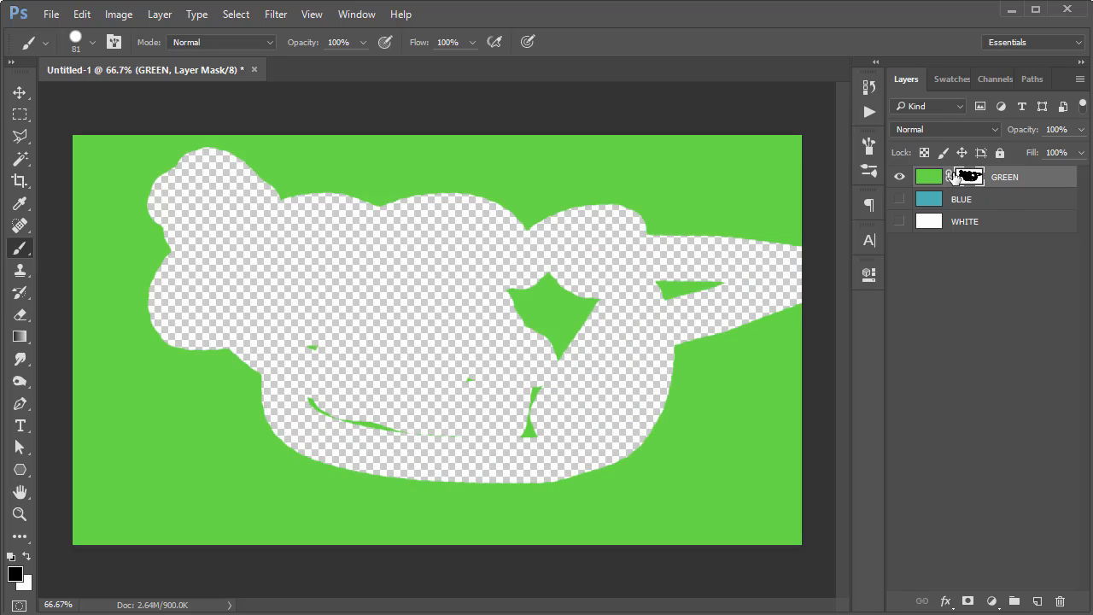
mouse_move(541, 298)
left_mouse_down()
mouse_move(637, 284)
mouse_move(543, 353)
mouse_move(554, 403)
mouse_move(431, 401)
mouse_move(356, 360)
mouse_move(353, 402)
left_mouse_up()
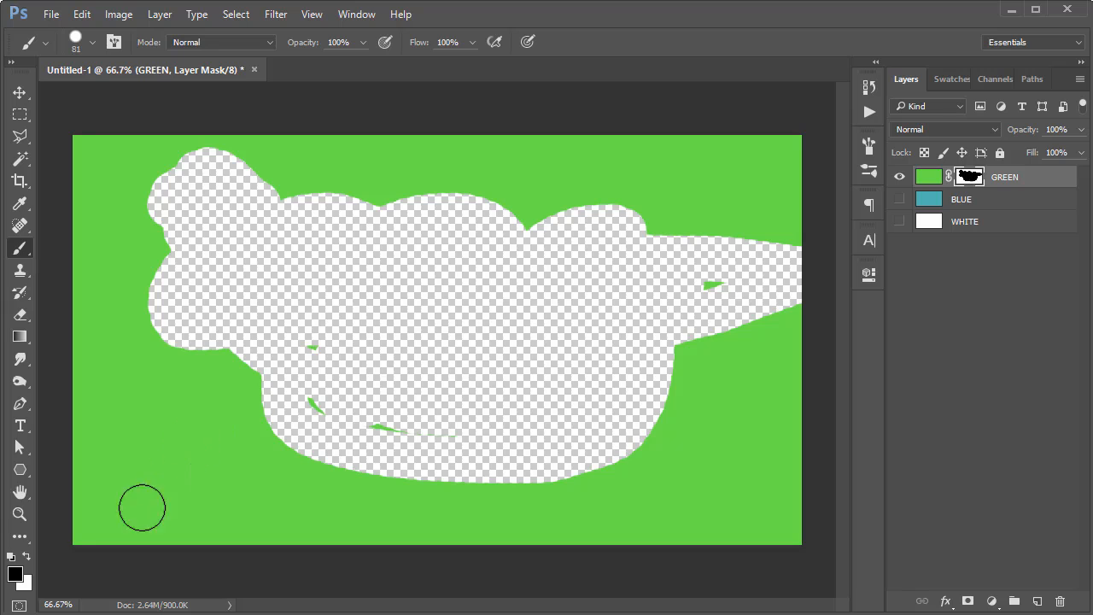
Paint white on the GREEN mask to restore green along the hole's lower-left and lower edges and in a short band inside its right part
key("x")
mouse_move(175, 252)
left_mouse_down()
mouse_move(144, 293)
mouse_move(187, 337)
mouse_move(314, 379)
mouse_move(334, 409)
mouse_move(251, 409)
mouse_move(249, 429)
mouse_move(606, 490)
mouse_move(632, 464)
left_mouse_up()
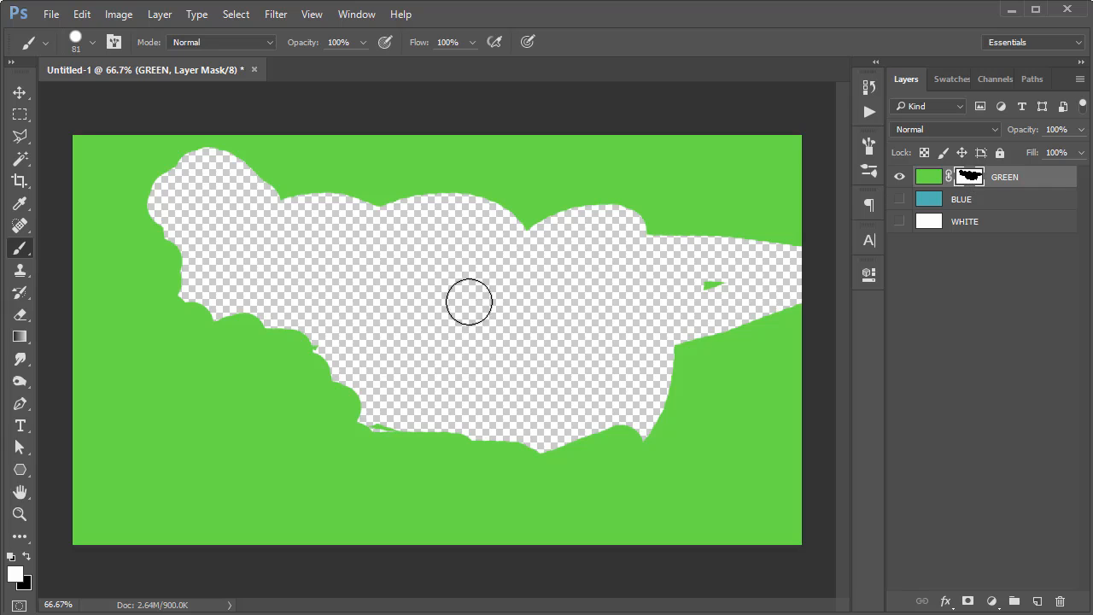
left_click(714, 288)
left_click_drag(574, 309, 720, 288)
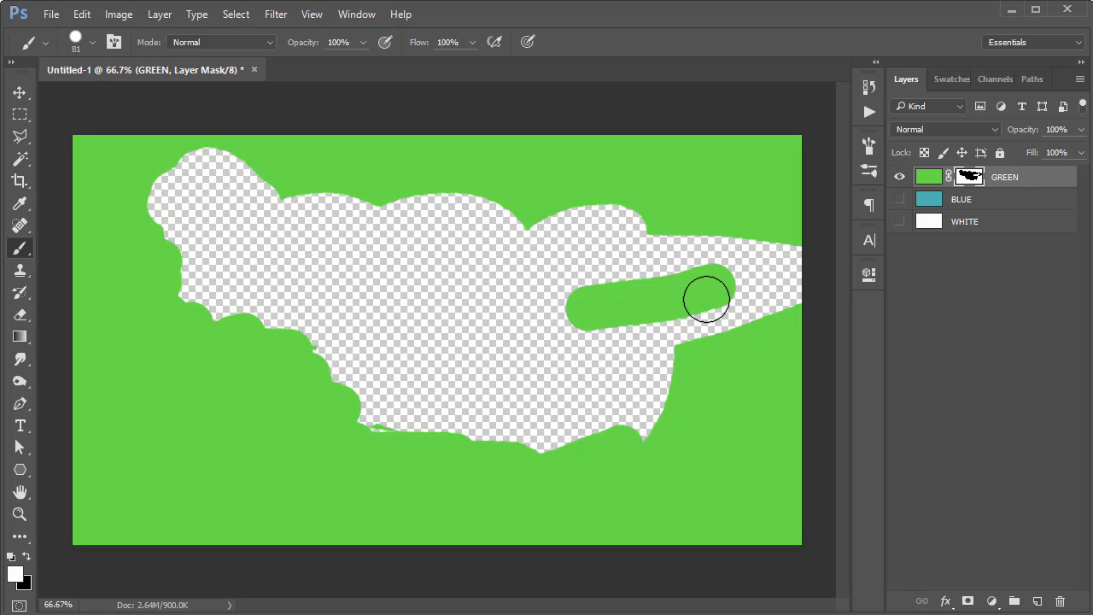
left_click(929, 177)
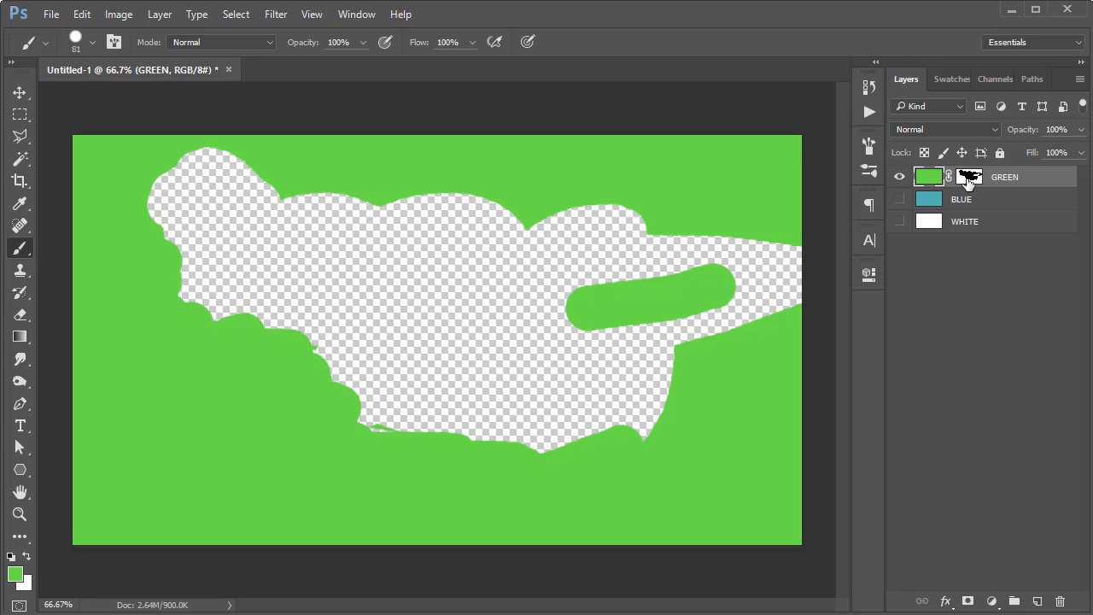
left_click(968, 177)
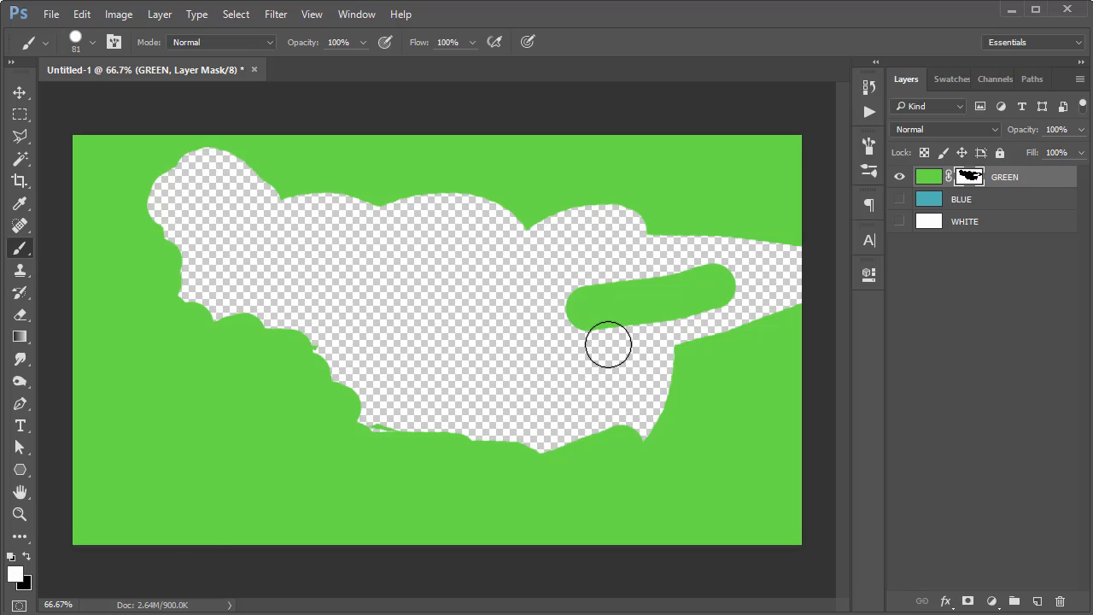
Fill the entire GREEN layer mask with white, refill it with black, and restore it to white
key("alt+BackSpace")
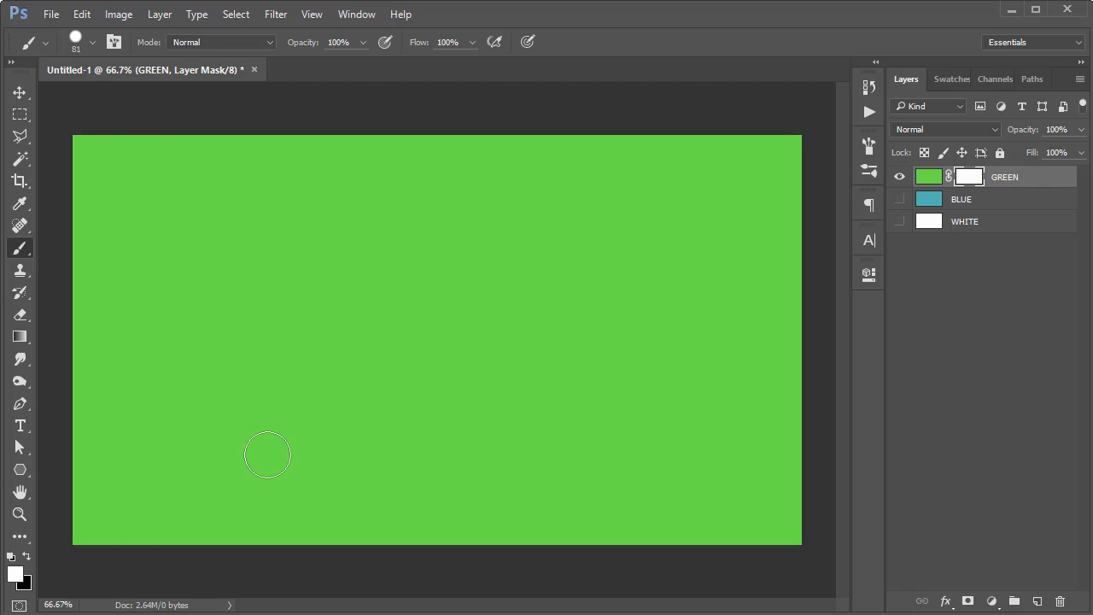
key("ctrl+BackSpace")
key("alt+BackSpace")
Paint a smiley face in black on the GREEN mask: two eye dots, a vertical nose stroke and a curved mouth
key("x")
left_click(200, 252)
left_click(625, 266)
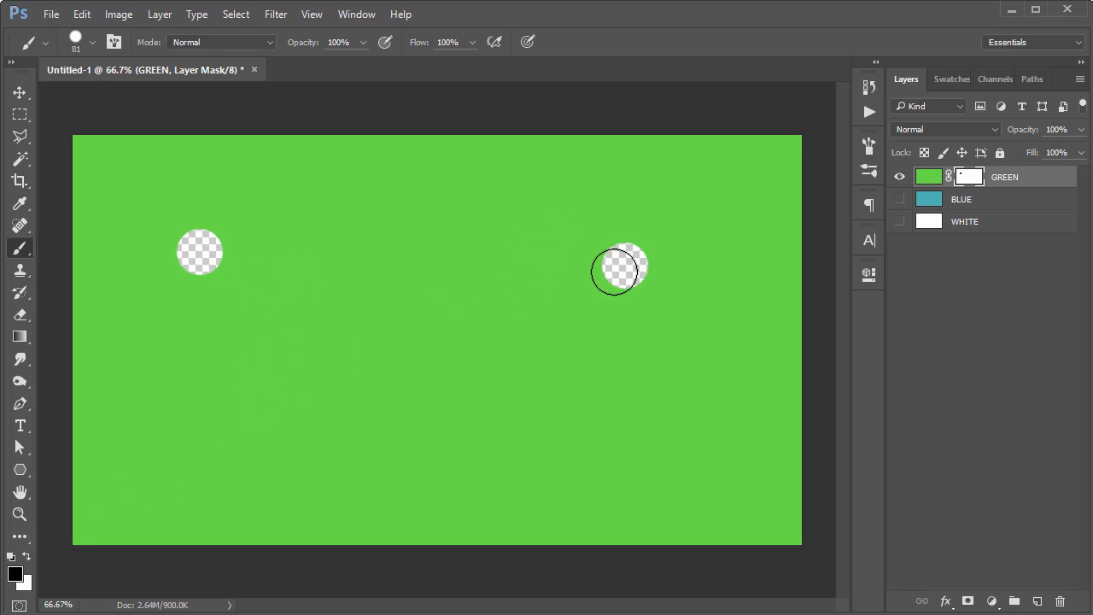
left_click_drag(424, 223, 431, 357)
left_click_drag(289, 393, 608, 444)
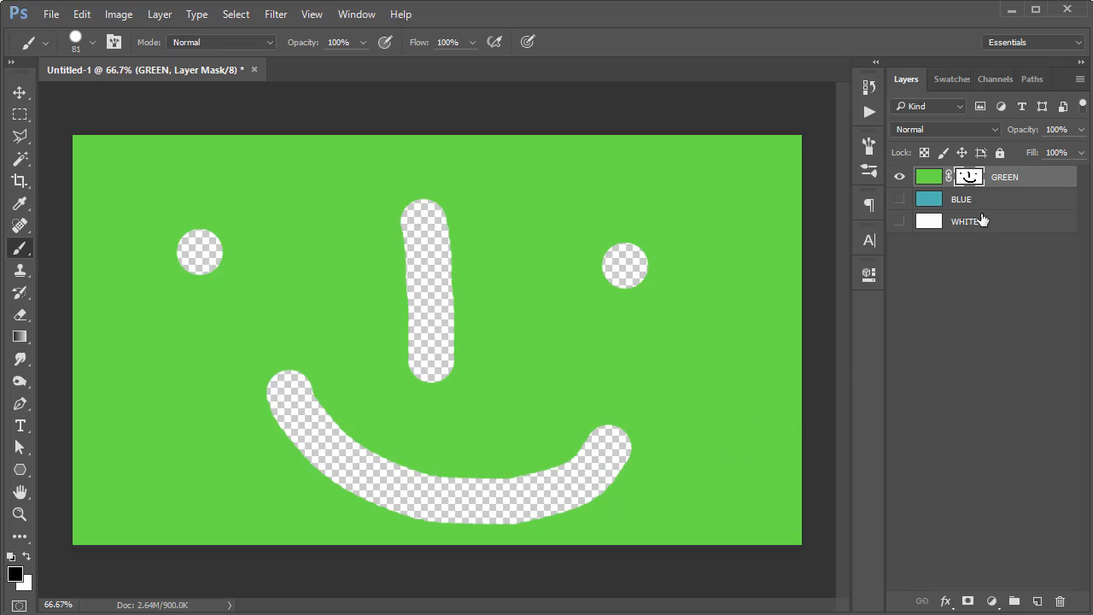
Delete the GREEN layer's mask and create a new one from a large freehand Lasso selection with 5 px feather across the middle
right_click(967, 179)
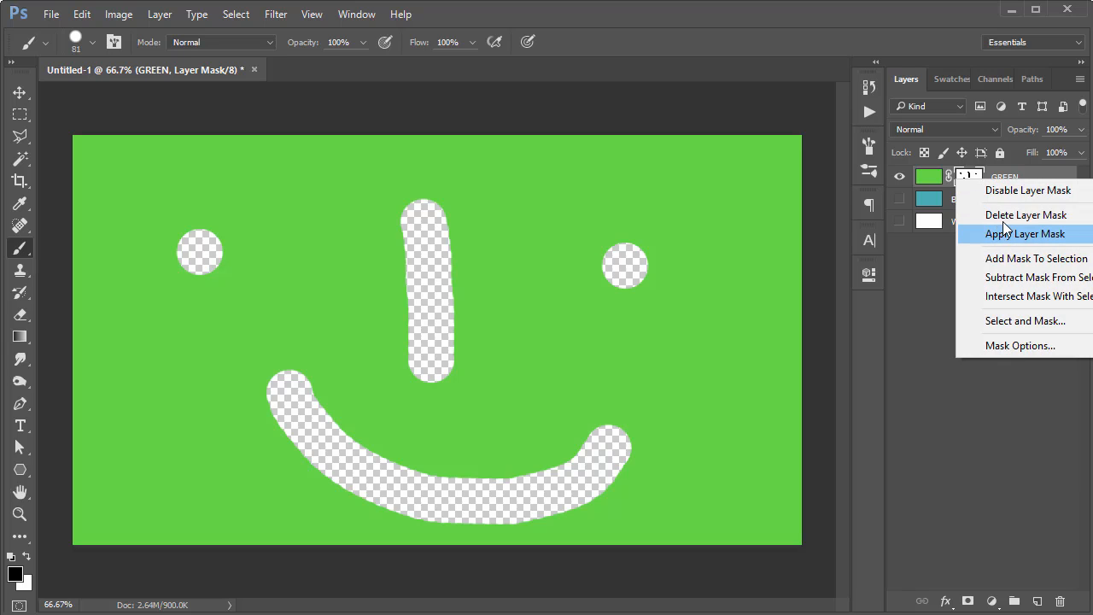
left_click(1040, 217)
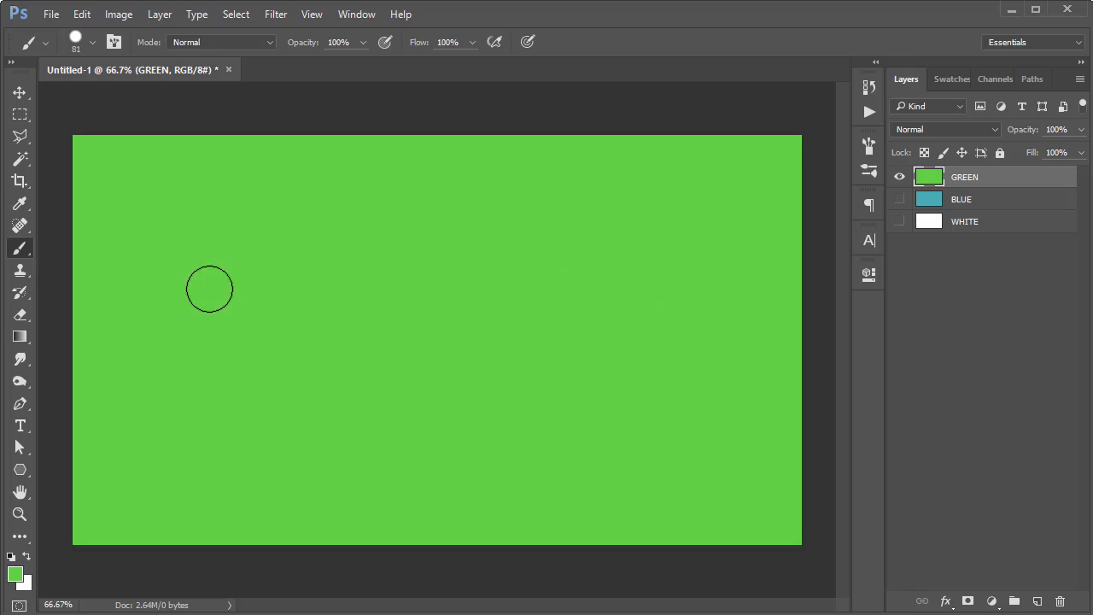
left_click(25, 125)
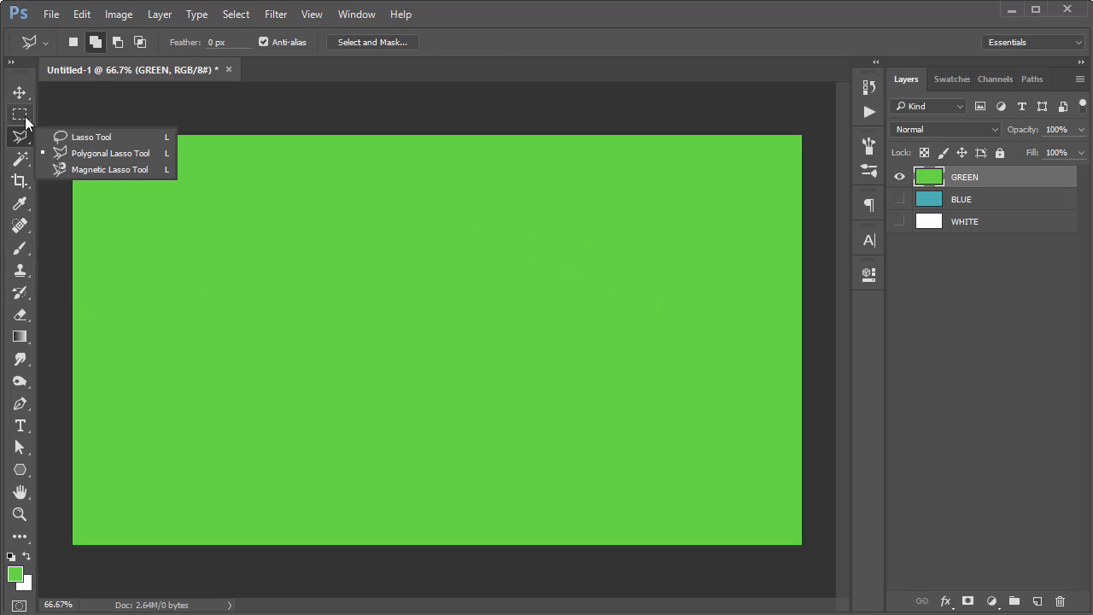
left_click(89, 139)
mouse_move(233, 209)
left_mouse_down()
mouse_move(173, 270)
mouse_move(246, 367)
mouse_move(447, 408)
mouse_move(618, 371)
mouse_move(600, 229)
mouse_move(224, 182)
left_mouse_up()
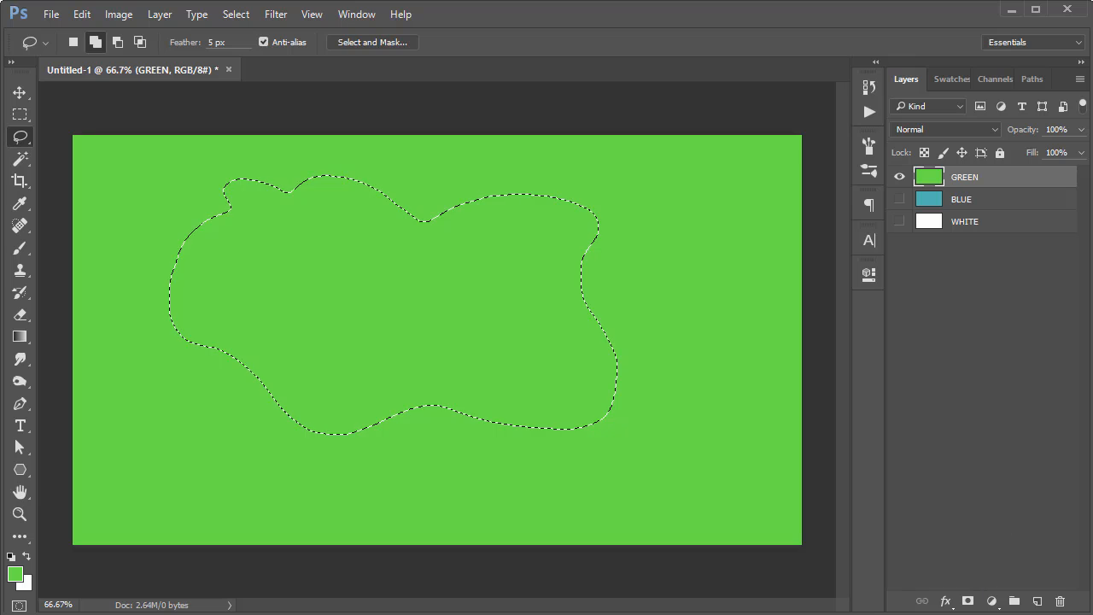
left_click(968, 601)
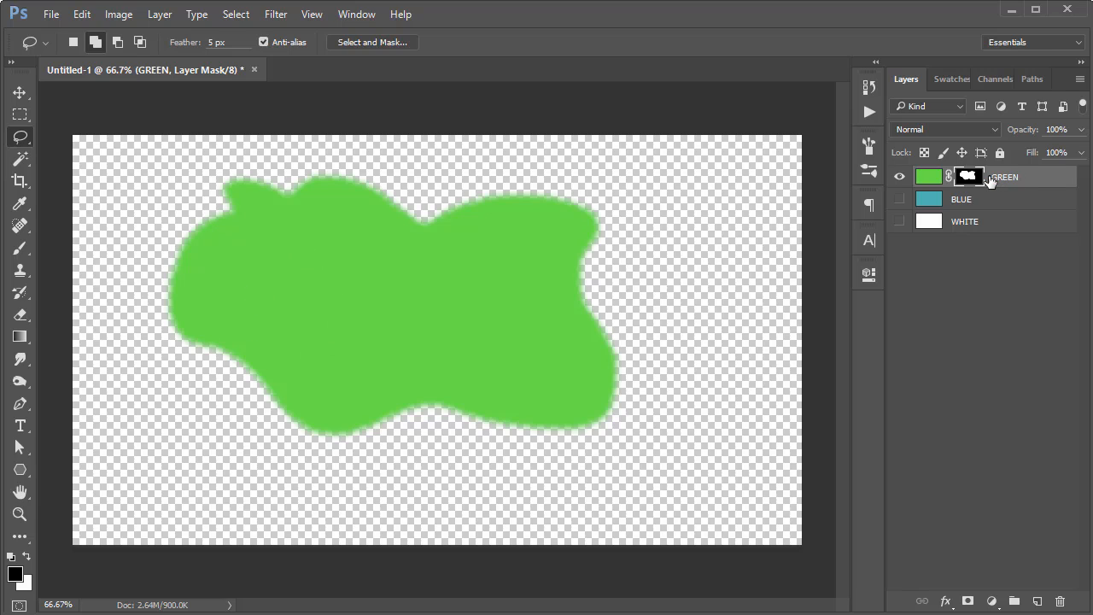
Show the BLUE layer and move the GREEN layer together with its linked mask slightly down and to the right
left_click(898, 198)
left_click(899, 221)
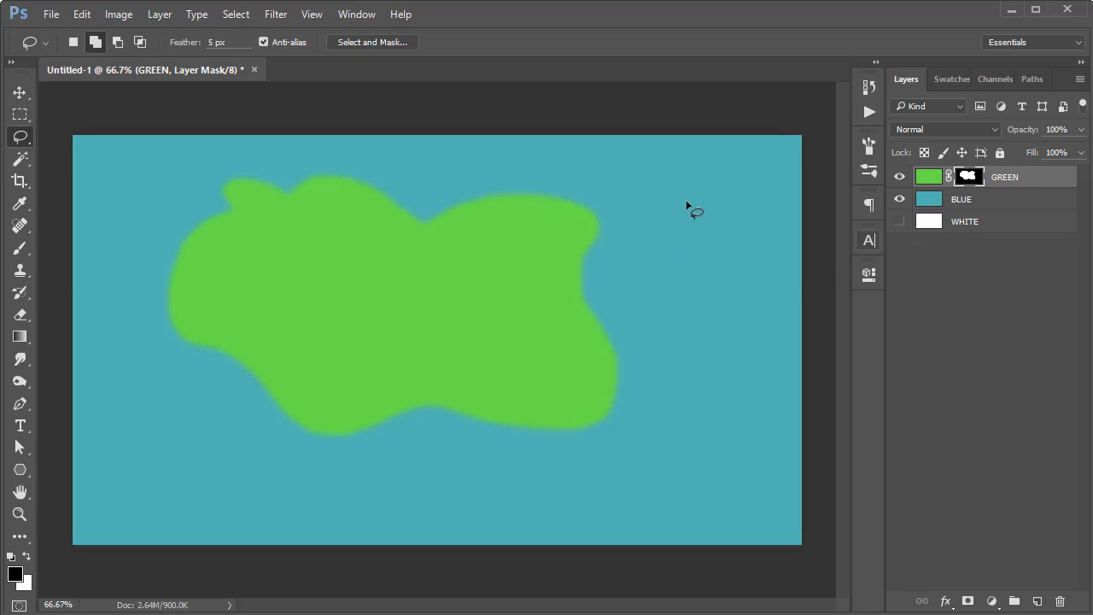
key("v")
mouse_move(378, 222)
left_mouse_down()
mouse_move(487, 258)
mouse_move(324, 258)
left_mouse_up()
left_click_drag(352, 308, 414, 285)
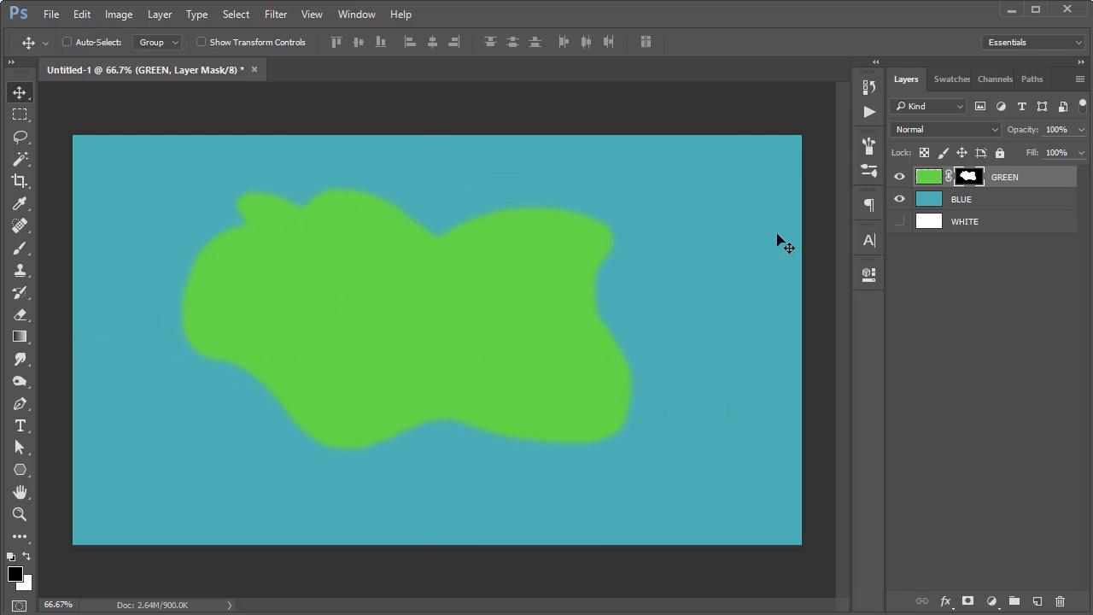
Unlink the mask from the GREEN layer and shift the green fill independently of it
left_click(939, 180)
mouse_move(652, 239)
left_mouse_down()
mouse_move(512, 338)
mouse_move(569, 258)
mouse_move(668, 246)
left_mouse_up()
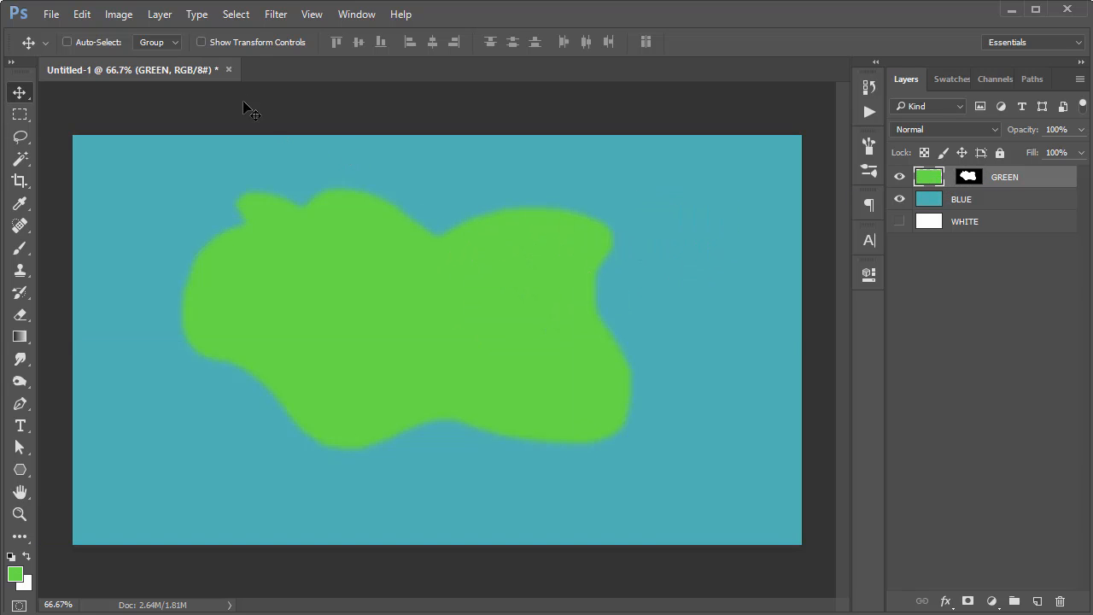
Delete the GREEN layer and place the photo "14694-a-landscape-with-a-setting-sun-or - Copy.jpg" from the Stock Footages folder above BLUE
left_click_drag(1001, 179, 1059, 601)
key("alt+Tab")
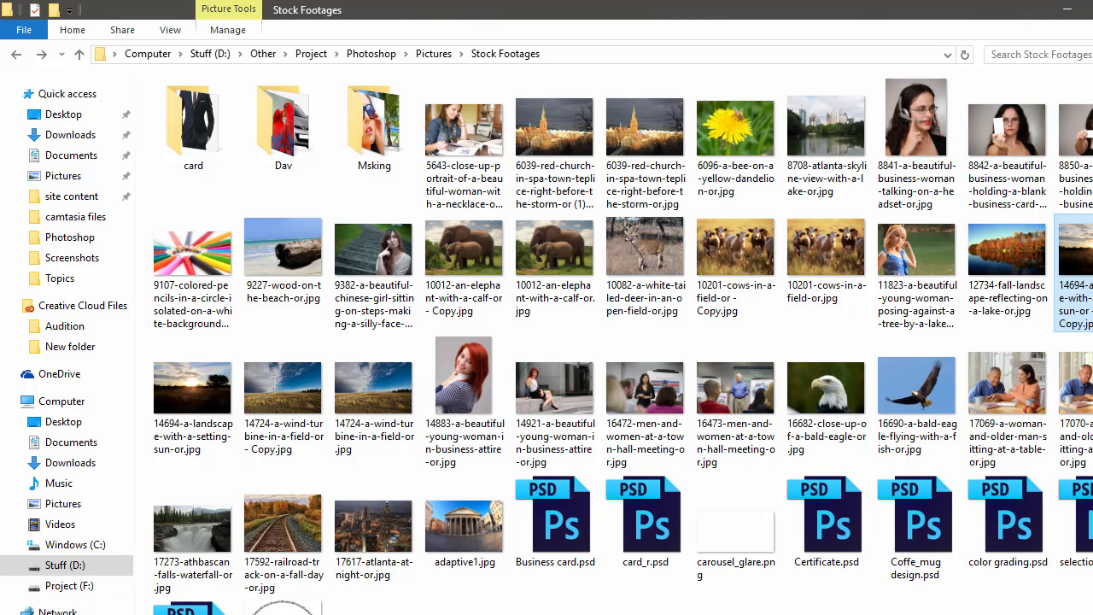
key("alt+Tab")
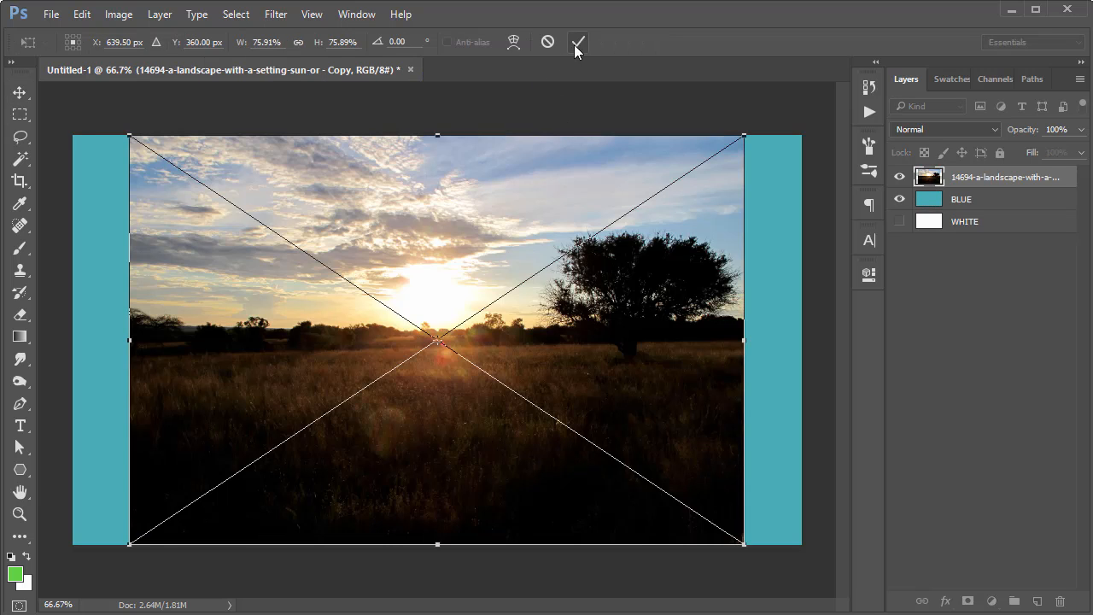
left_click(577, 43)
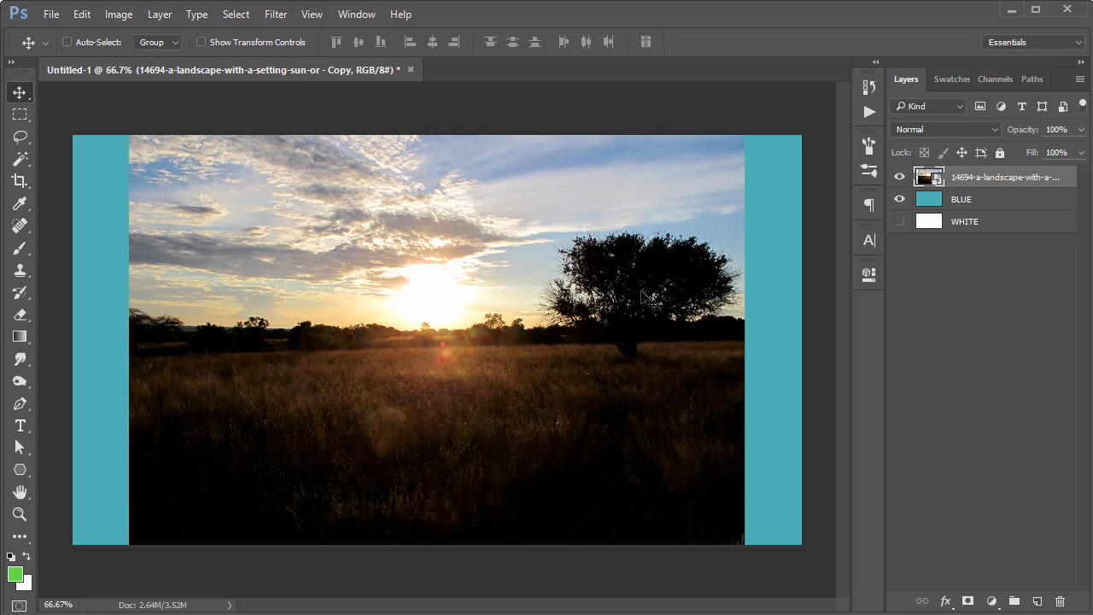
Add a layer mask to the landscape layer and hide a large freehand-lassoed central area by filling it with black, leaving nothing selected
left_click(967, 601)
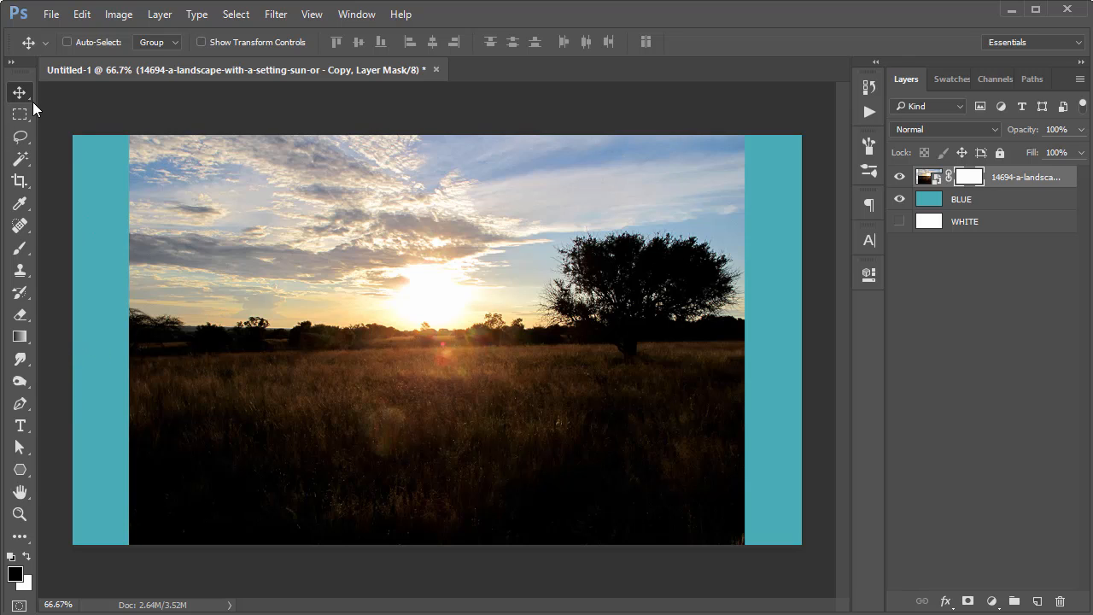
left_click(20, 136)
mouse_move(316, 207)
left_mouse_down()
mouse_move(231, 250)
mouse_move(352, 462)
mouse_move(588, 380)
mouse_move(521, 248)
mouse_move(287, 187)
left_mouse_up()
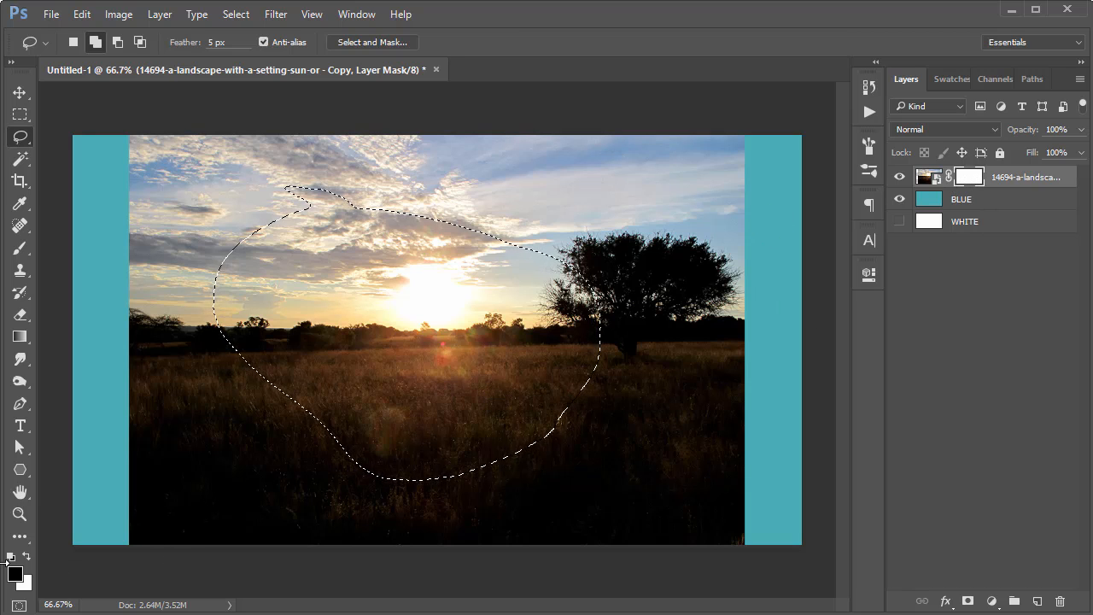
key("alt+BackSpace")
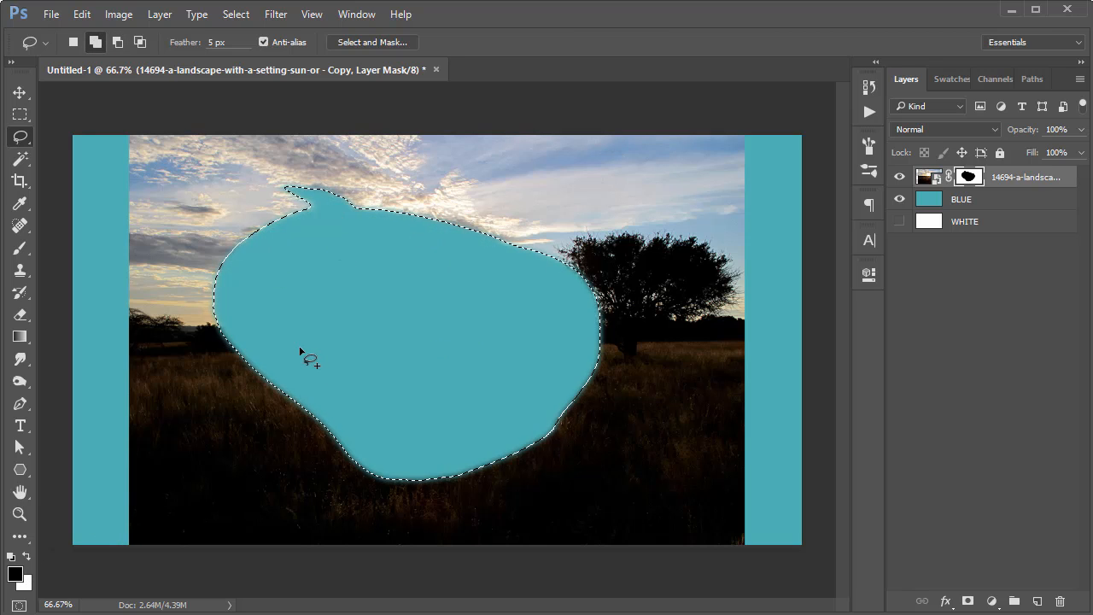
key("ctrl+d")
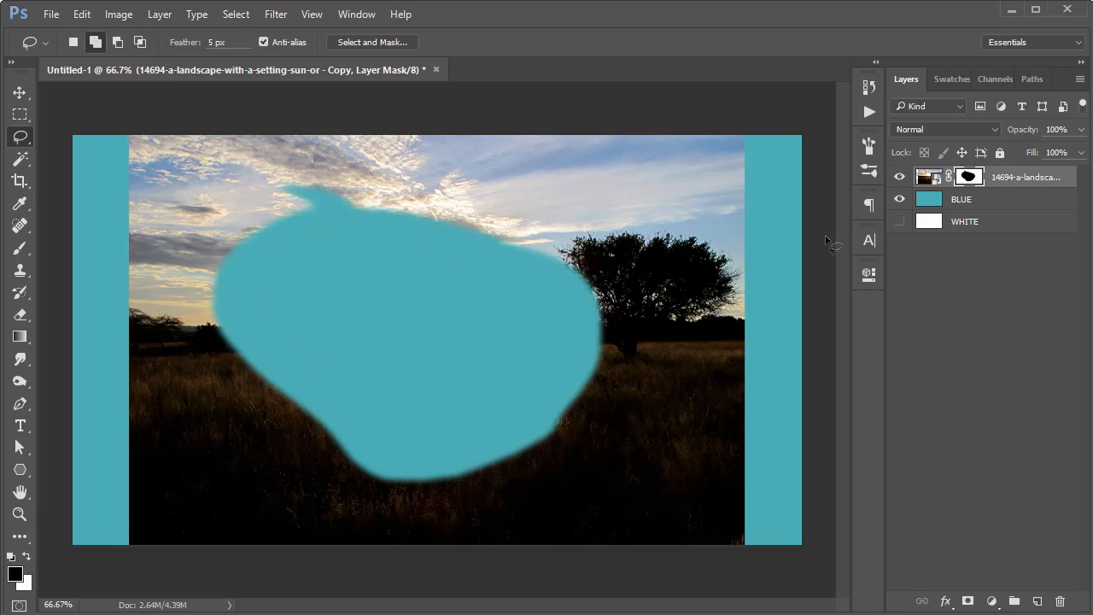
Unlink the landscape layer's mask, move the photo with the Move tool, and target the mask
left_click(947, 176)
key("v")
left_click(928, 177)
left_click_drag(461, 295, 525, 223)
left_click(969, 176)
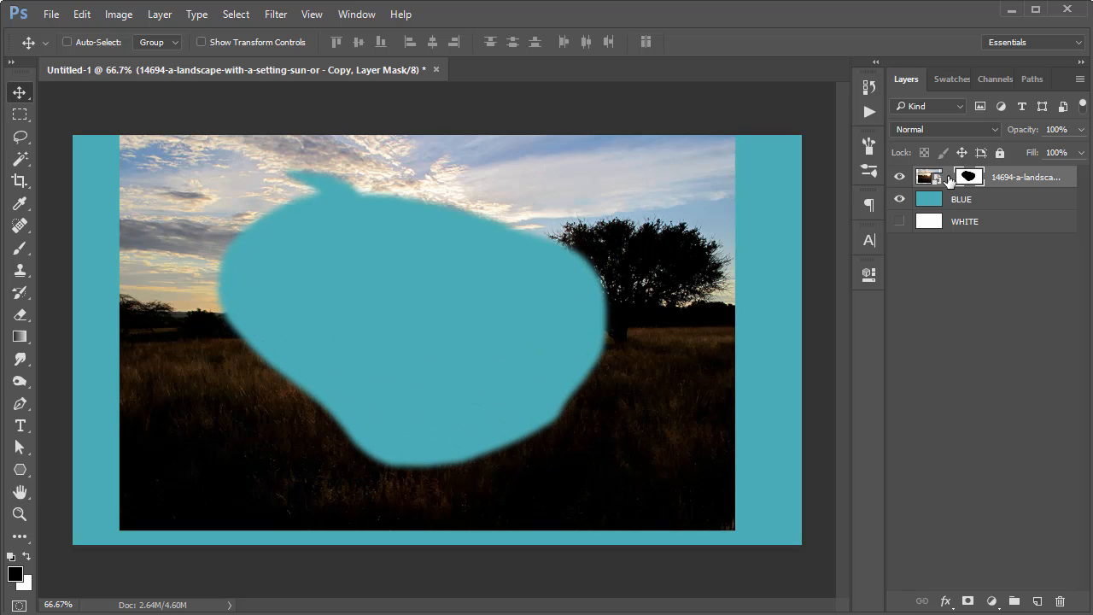
Relink the mask to the landscape photo and move both together slightly to the right
left_click(947, 177)
left_click_drag(586, 281, 618, 278)
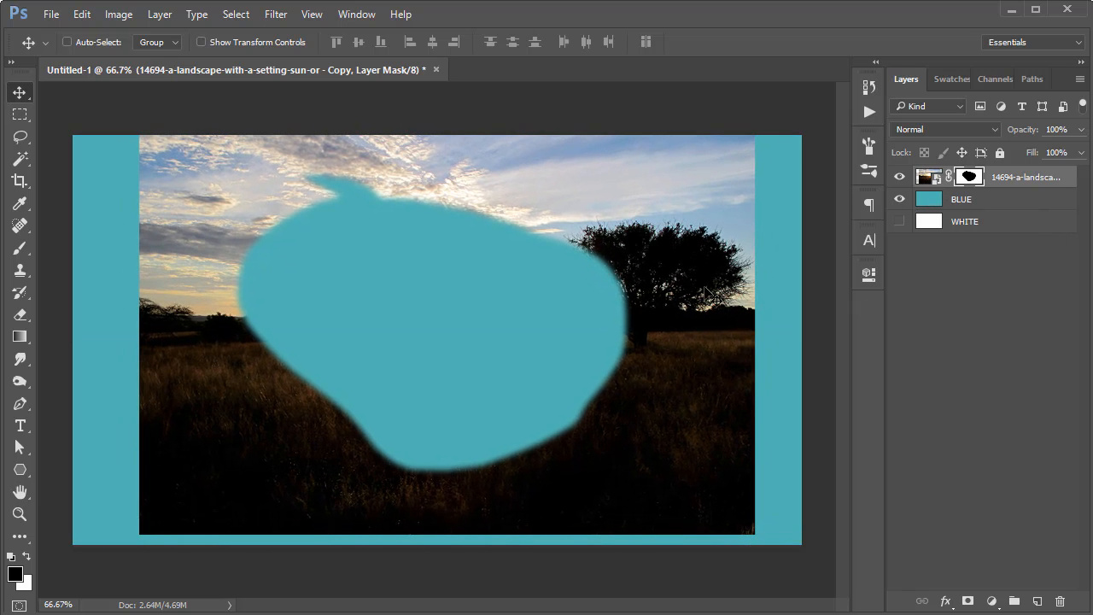
Rasterize the landscape smart object layer while keeping its layer mask
right_click(967, 180)
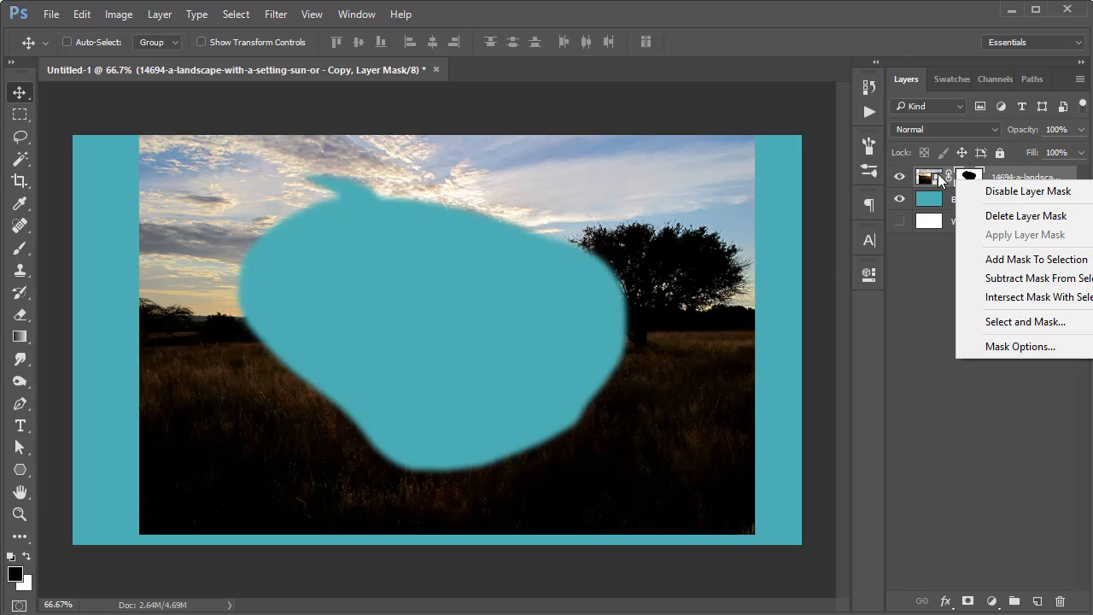
left_click(924, 180)
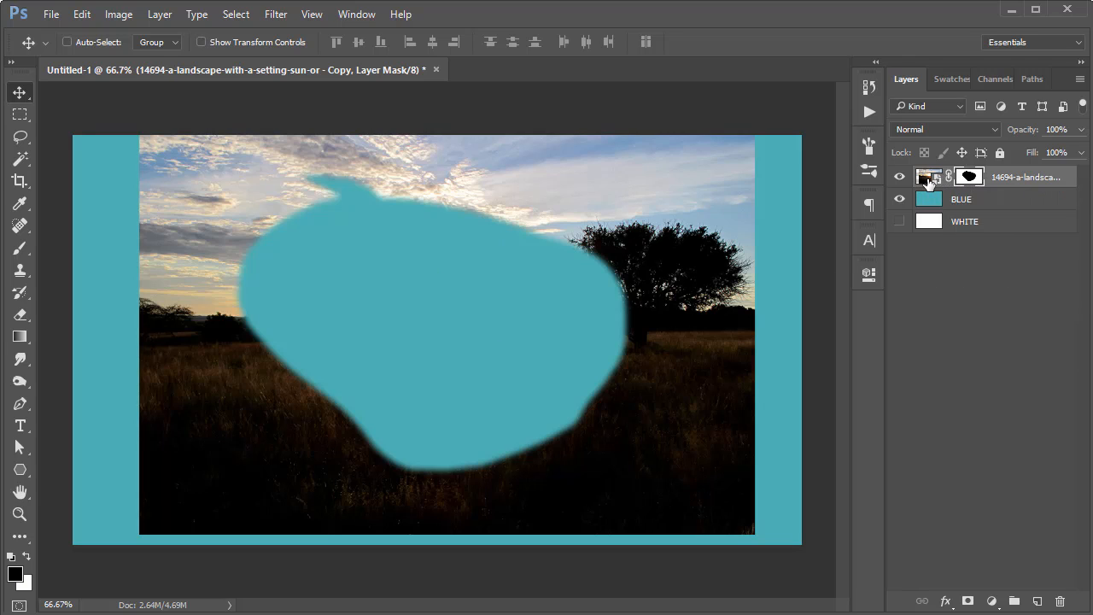
left_click(928, 183)
right_click(927, 182)
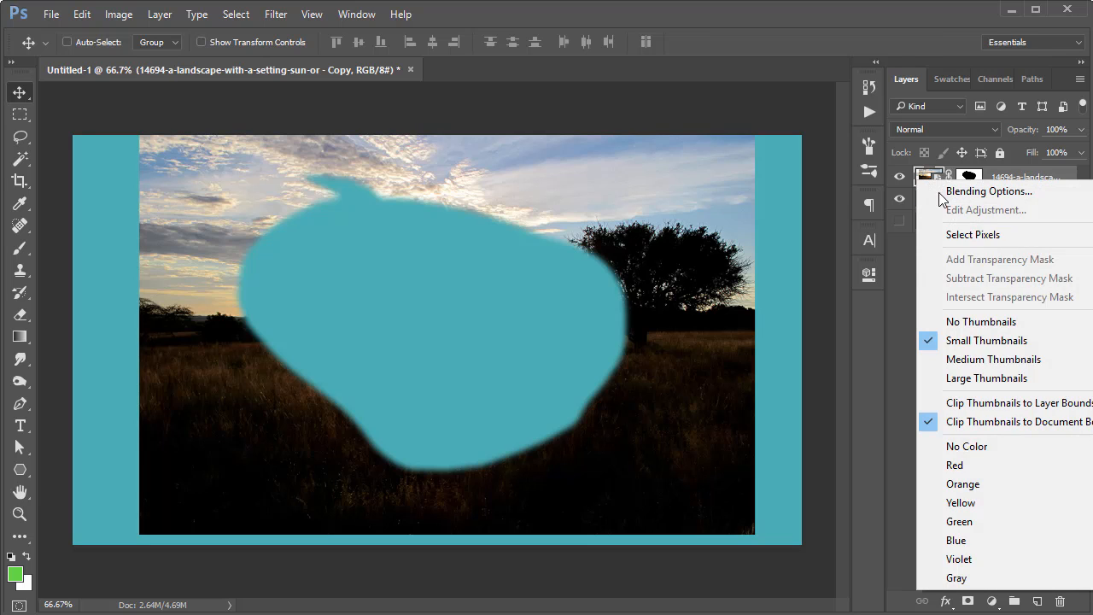
left_click(908, 177)
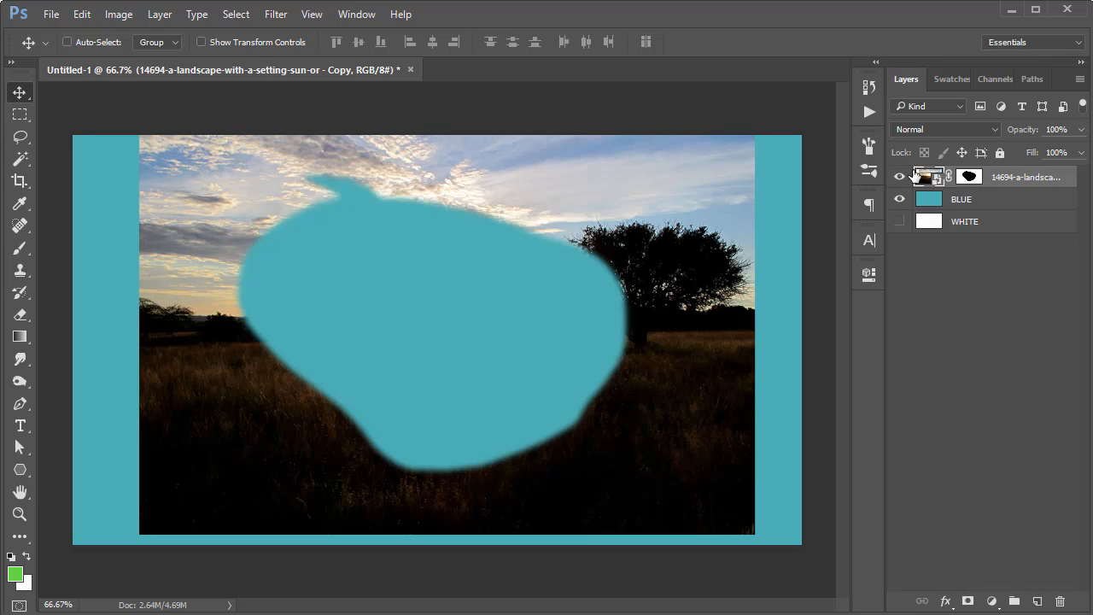
right_click(1039, 179)
left_click(829, 405)
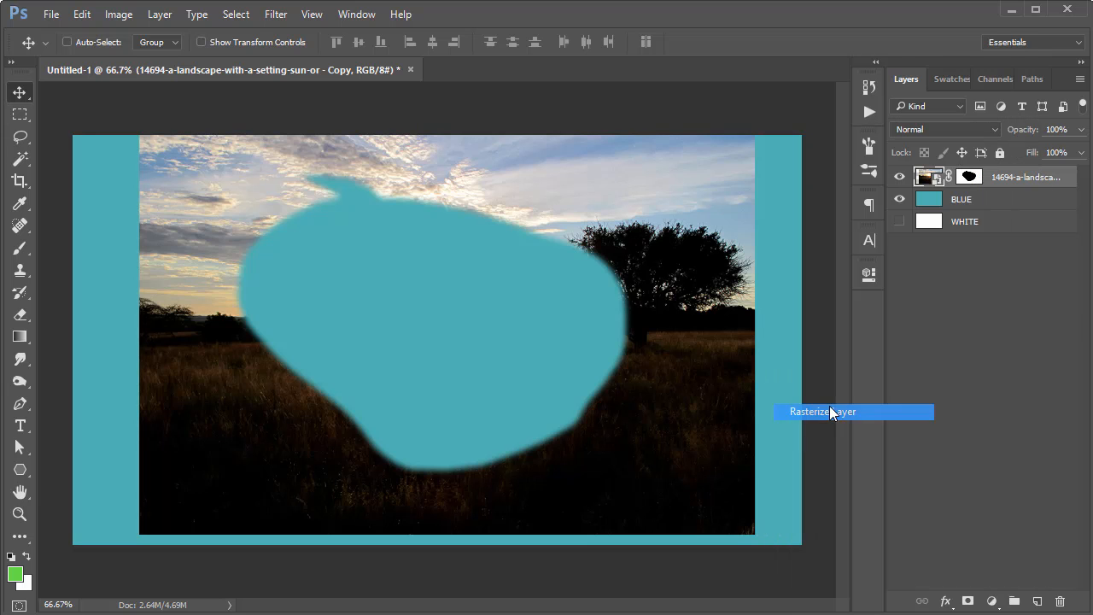
Apply the layer mask permanently to the landscape layer and undo the application
right_click(973, 179)
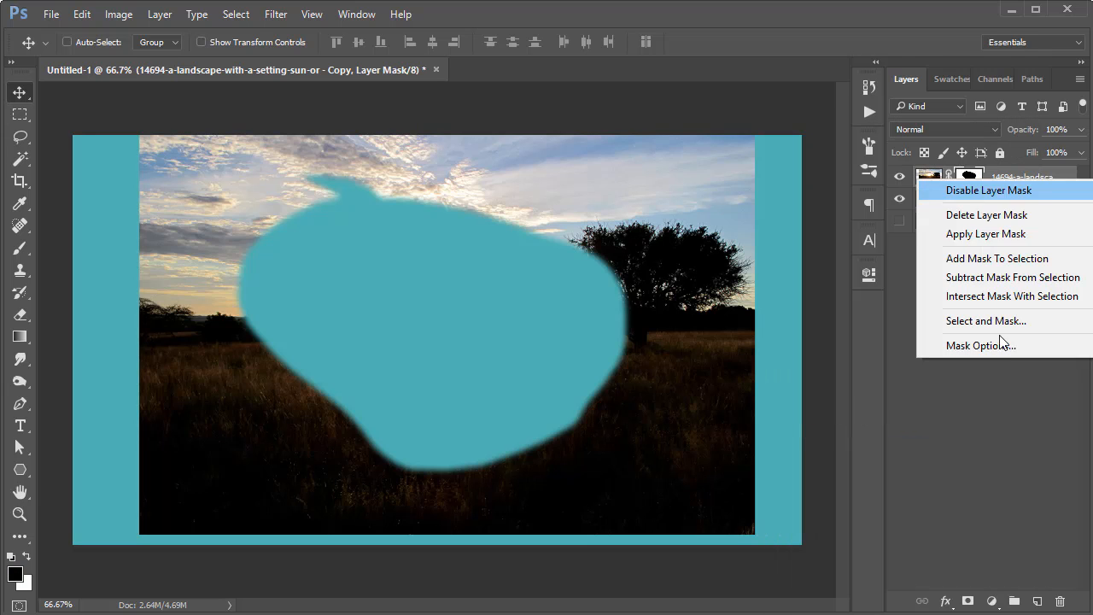
left_click(981, 239)
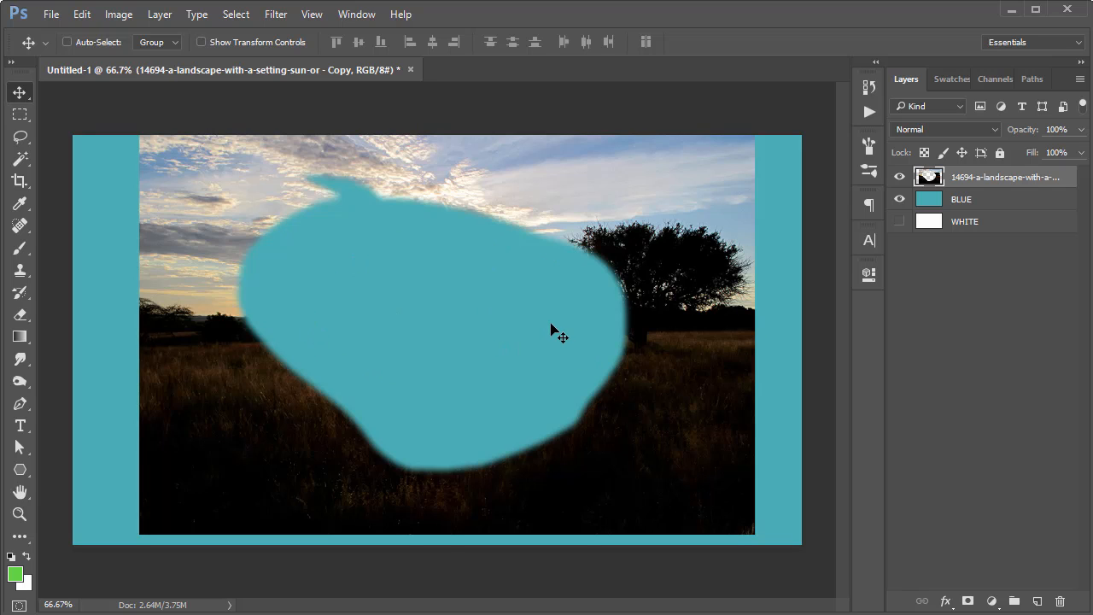
key("ctrl+z")
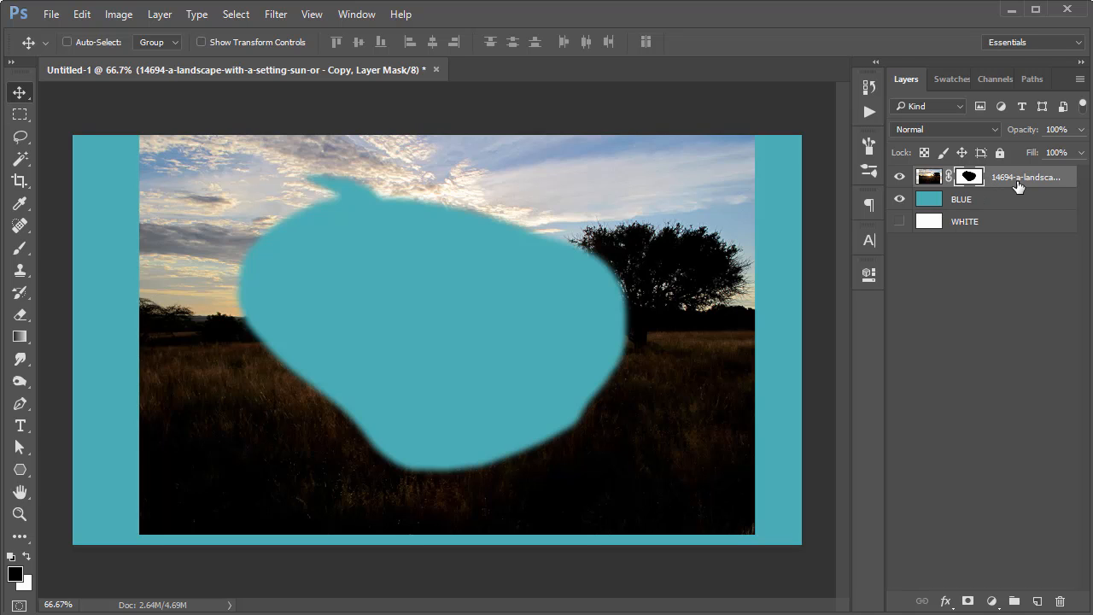
Review the landscape mask's available commands and its color and opacity display options without changing them
right_click(967, 180)
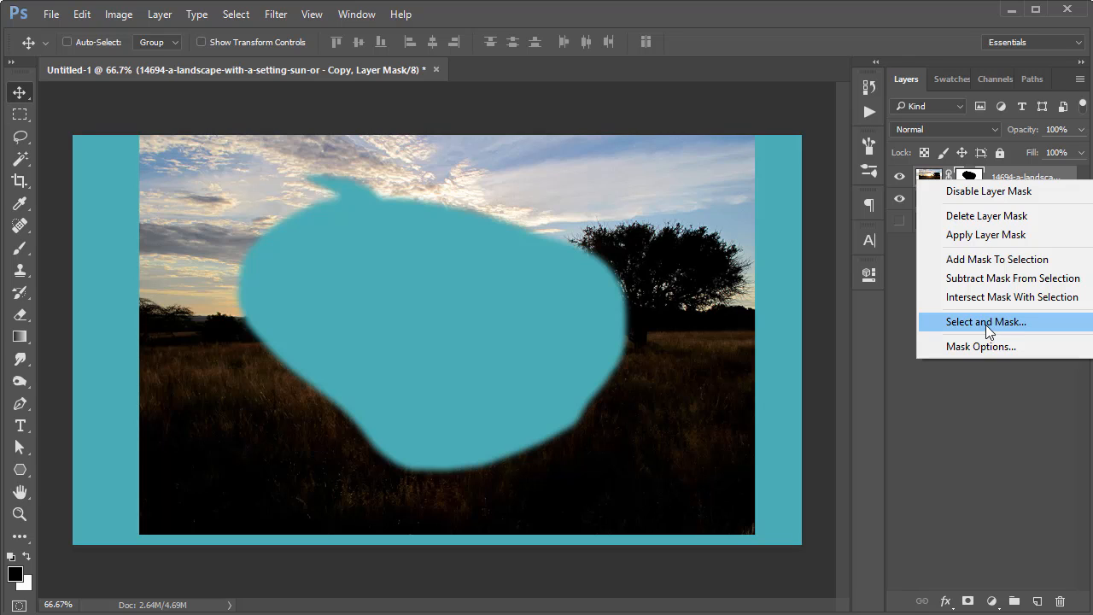
left_click(980, 439)
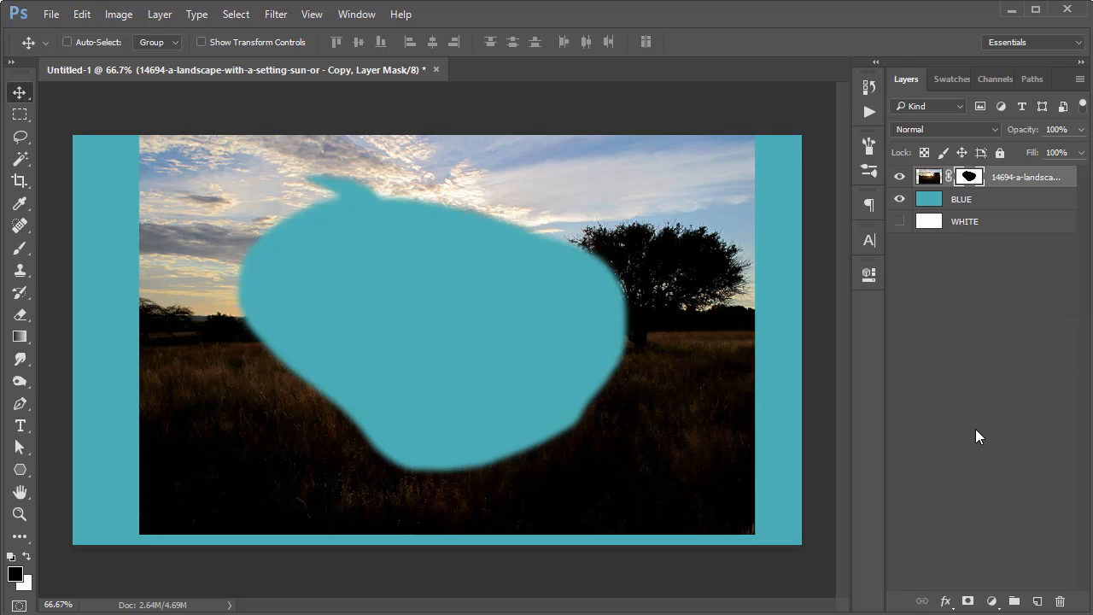
right_click(968, 179)
left_click(976, 350)
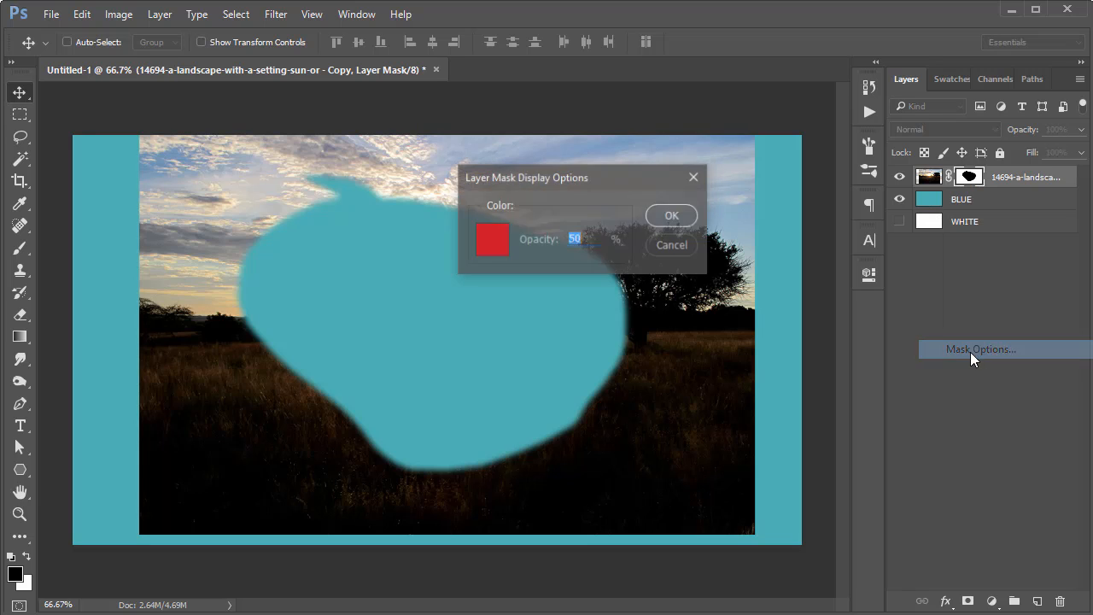
key("Escape")
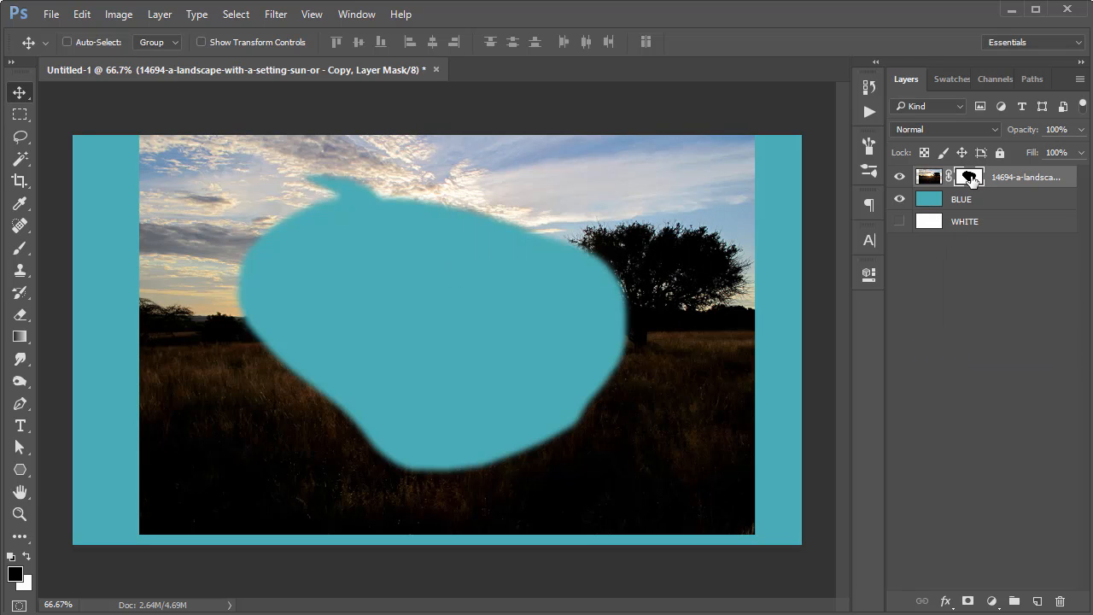
Try refining the landscape mask's edge in Select and Mask with Smart Radius on and a 10 px radius, and discard the refinement
right_click(968, 176)
left_click(974, 312)
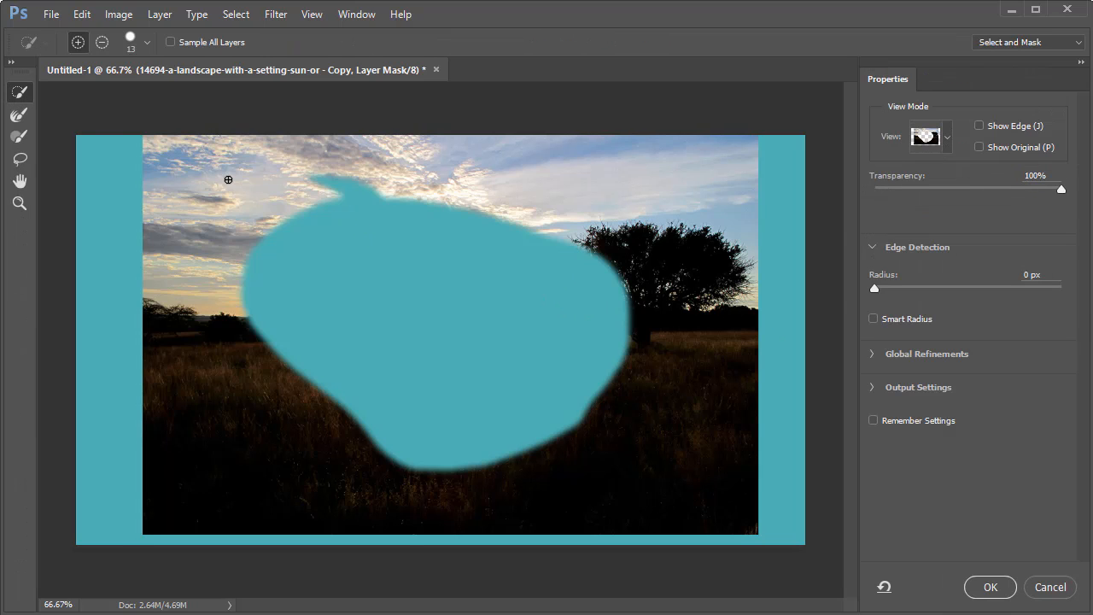
left_click(873, 319)
left_click_drag(875, 288, 949, 288)
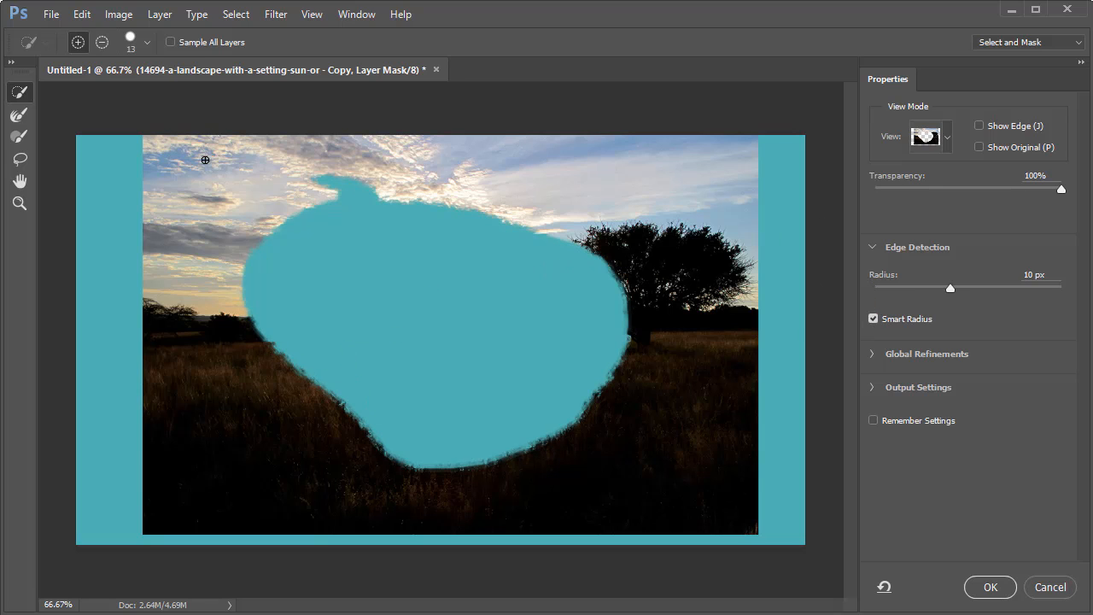
left_click(1049, 587)
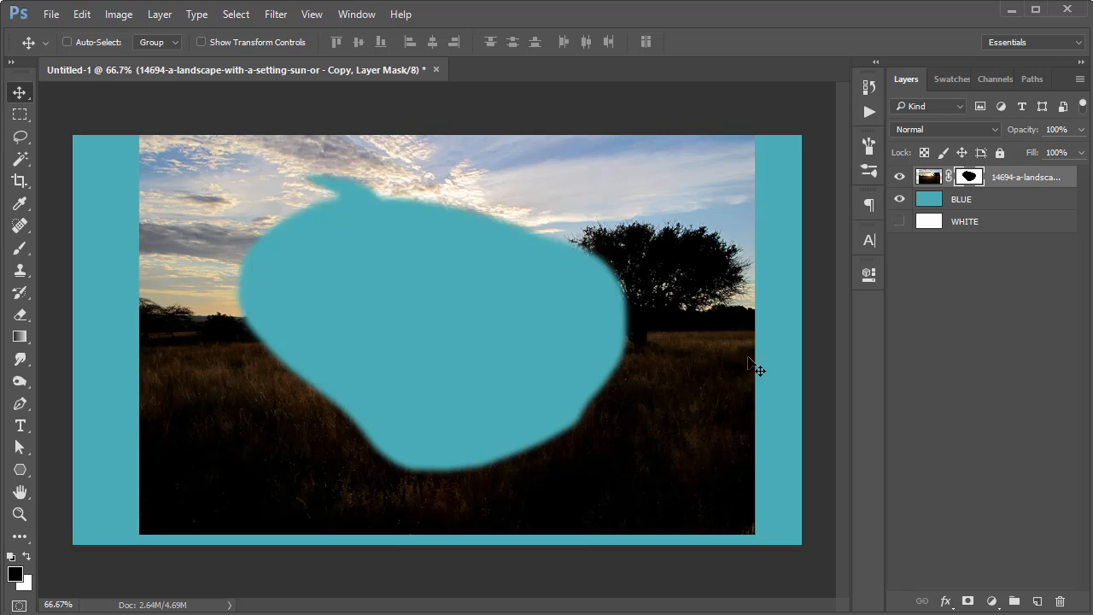
Review the landscape mask's display color and opacity options without changing them, and delete the mask from the layer
right_click(969, 179)
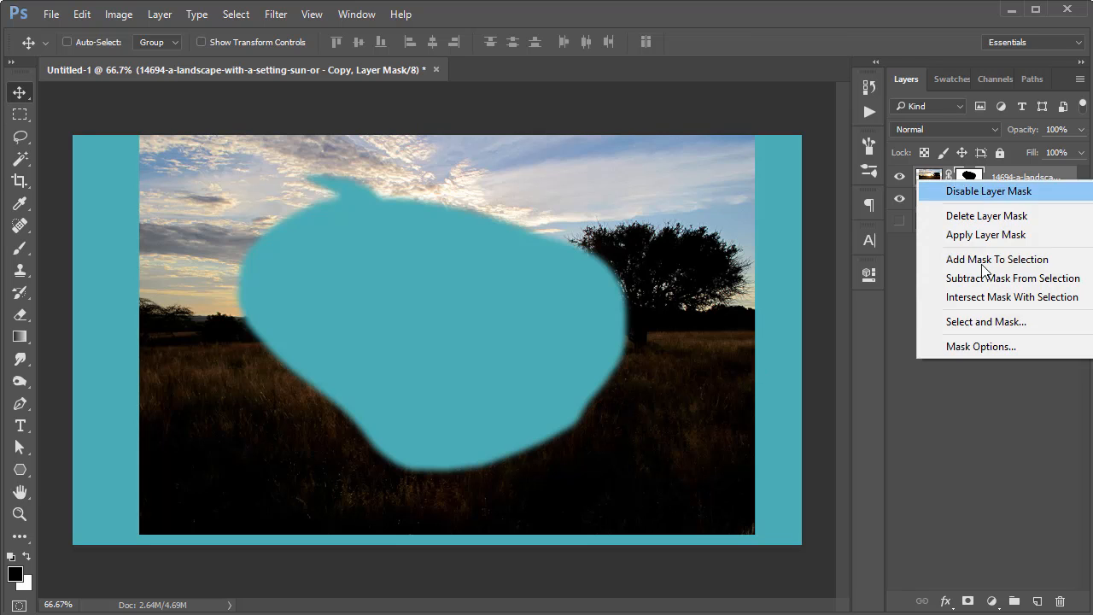
left_click(977, 345)
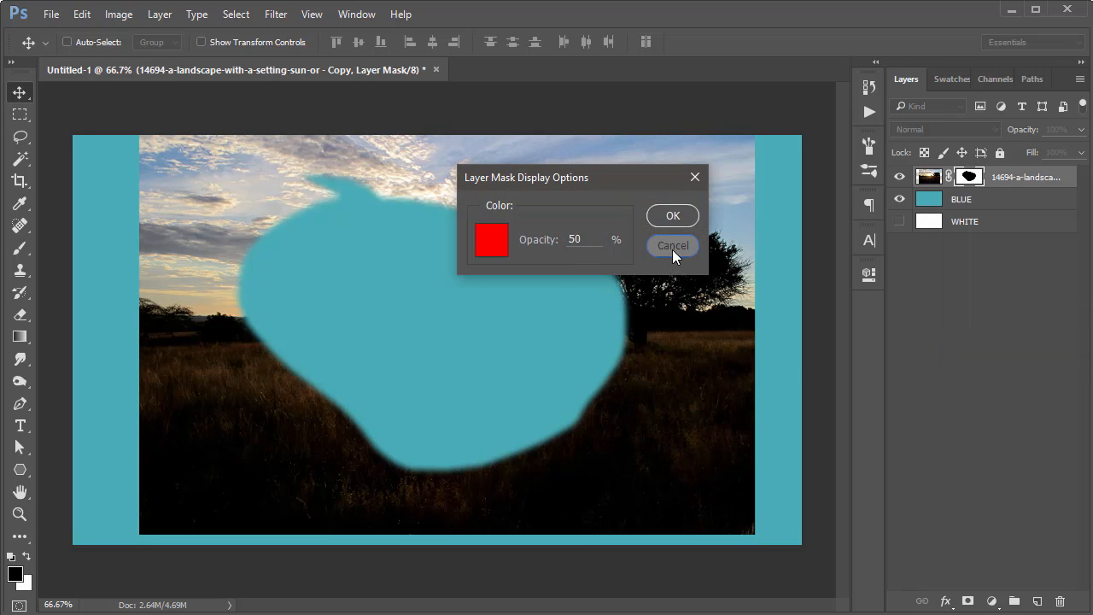
left_click(671, 247)
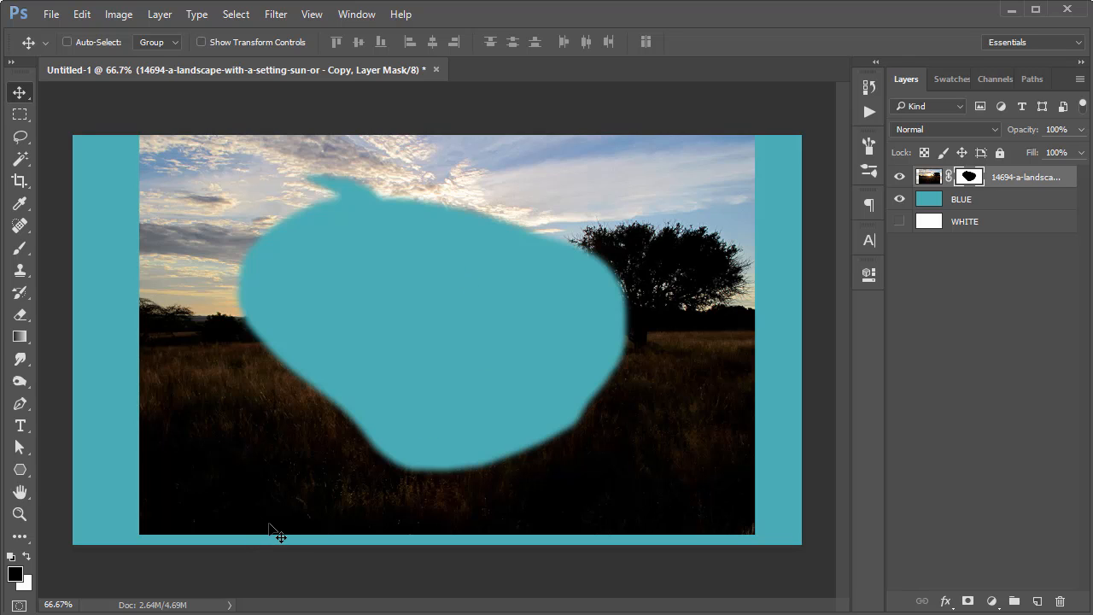
right_click(971, 181)
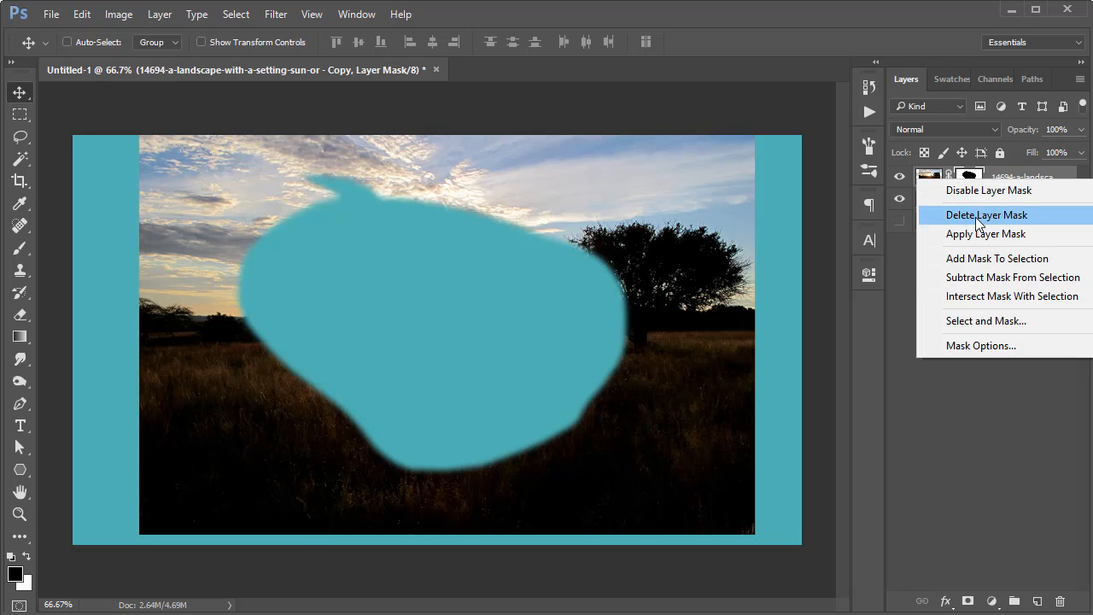
left_click(951, 230)
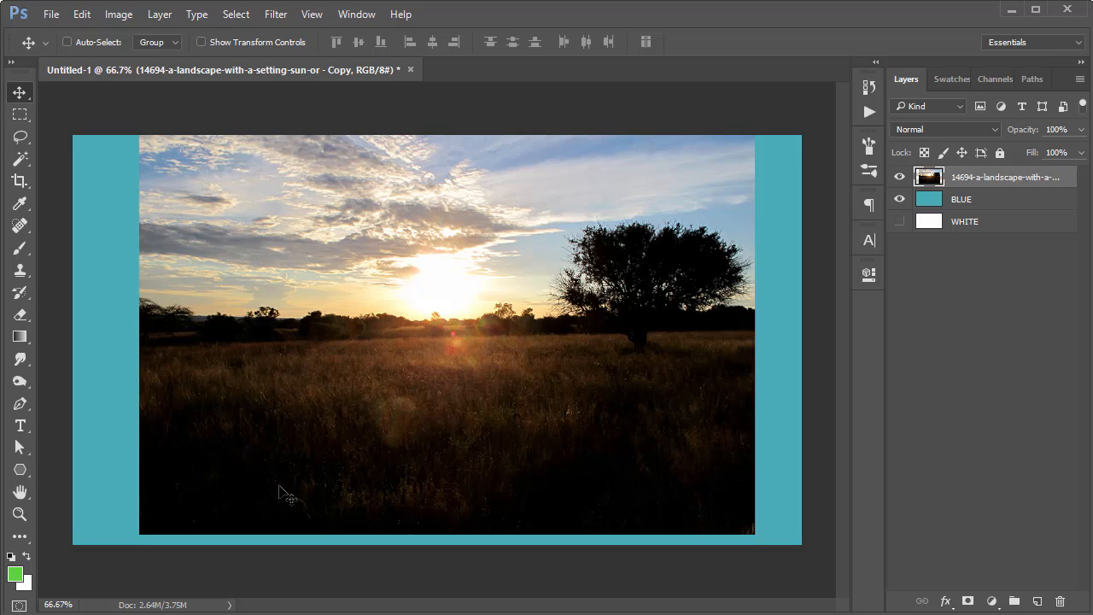
Paint a Quick Mask region over the sun and field with an 81 px black brush, and trim its edges with white
key("q")
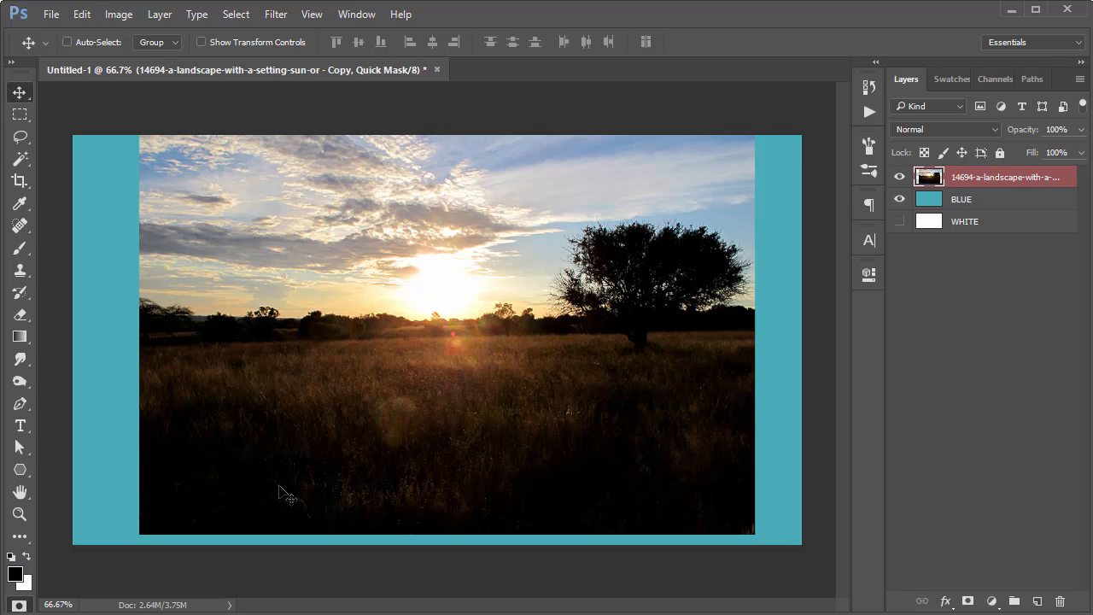
key("q")
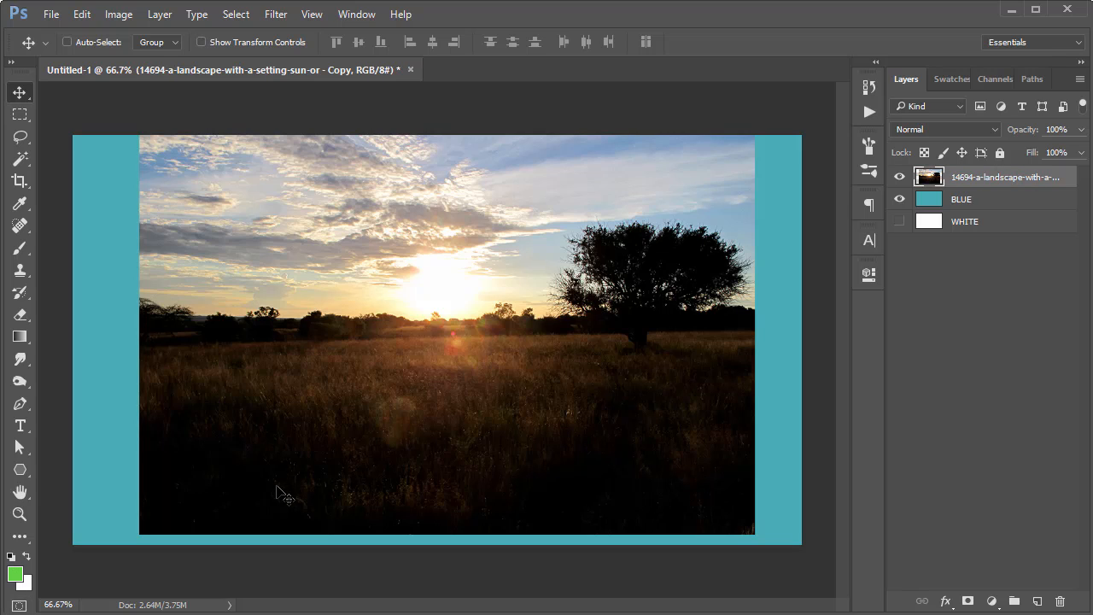
left_click(17, 606)
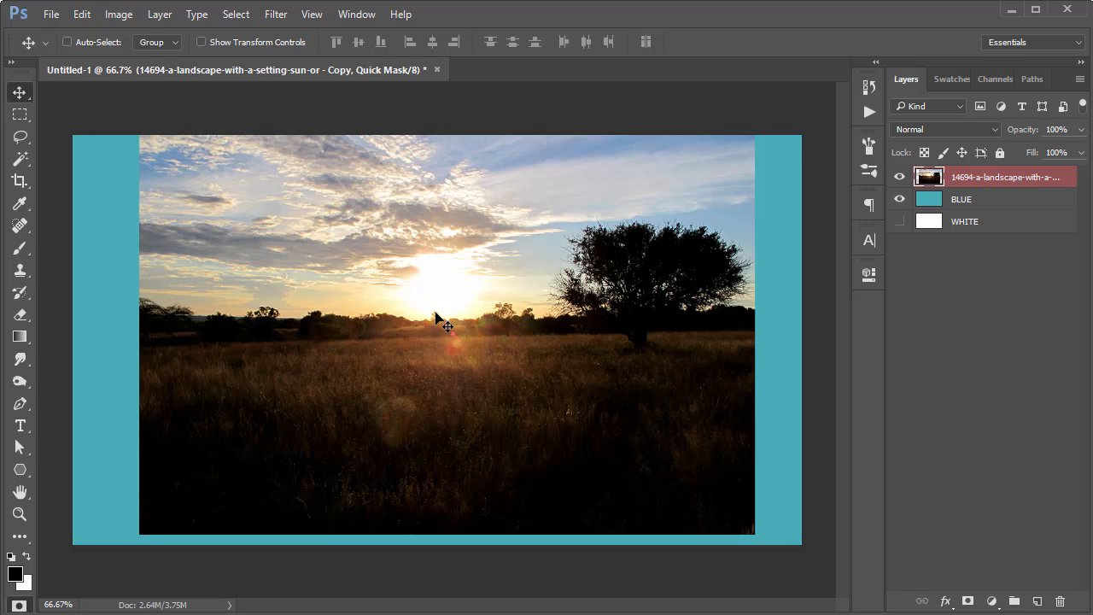
key("b")
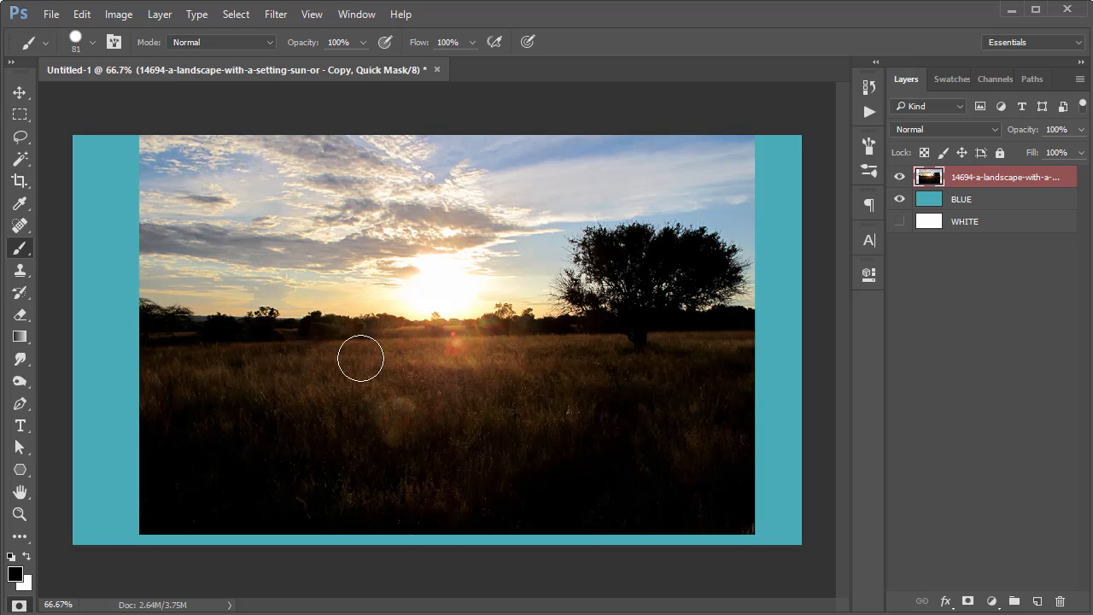
mouse_move(357, 273)
left_mouse_down()
mouse_move(396, 322)
mouse_move(451, 330)
mouse_move(430, 297)
mouse_move(369, 272)
mouse_move(410, 307)
mouse_move(453, 281)
mouse_move(423, 253)
mouse_move(454, 261)
mouse_move(326, 273)
mouse_move(299, 319)
mouse_move(331, 356)
mouse_move(351, 347)
mouse_move(431, 362)
mouse_move(402, 380)
mouse_move(316, 355)
mouse_move(433, 389)
mouse_move(408, 398)
mouse_move(472, 370)
mouse_move(490, 342)
mouse_move(540, 335)
mouse_move(455, 249)
mouse_move(352, 240)
mouse_move(308, 260)
mouse_move(258, 316)
mouse_move(256, 369)
mouse_move(284, 415)
mouse_move(510, 406)
mouse_move(442, 423)
mouse_move(274, 352)
mouse_move(327, 320)
mouse_move(407, 342)
left_mouse_up()
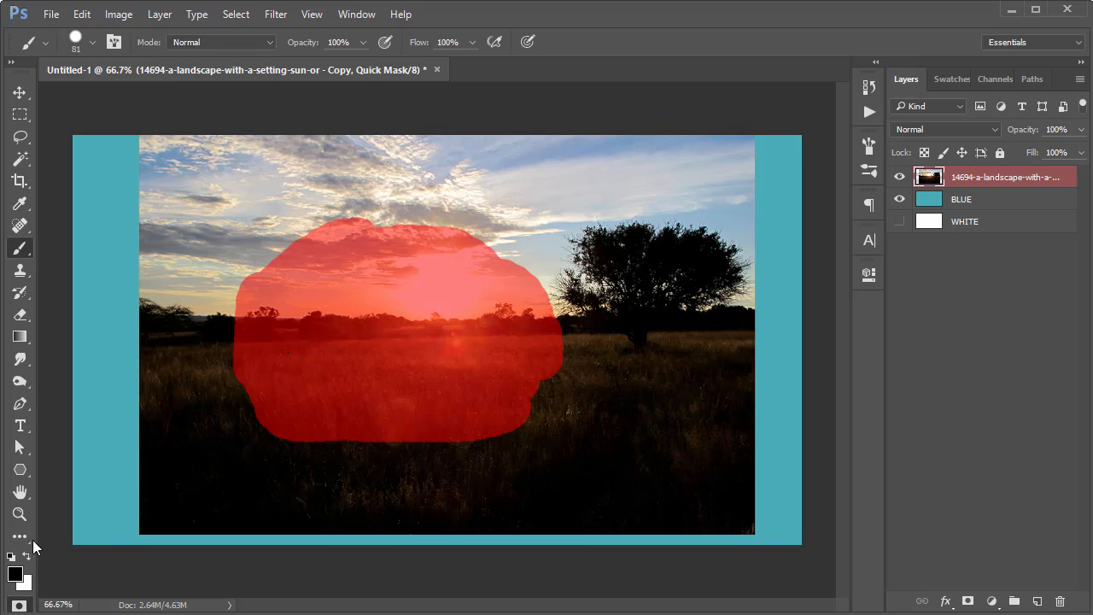
key("x")
mouse_move(472, 461)
left_mouse_down()
mouse_move(514, 458)
mouse_move(536, 401)
mouse_move(581, 343)
mouse_move(511, 431)
mouse_move(555, 335)
mouse_move(527, 259)
mouse_move(554, 300)
mouse_move(499, 247)
mouse_move(292, 207)
mouse_move(386, 213)
mouse_move(269, 229)
mouse_move(264, 254)
mouse_move(282, 256)
mouse_move(256, 300)
mouse_move(247, 280)
mouse_move(241, 358)
mouse_move(326, 448)
mouse_move(270, 431)
mouse_move(526, 428)
mouse_move(552, 402)
left_mouse_up()
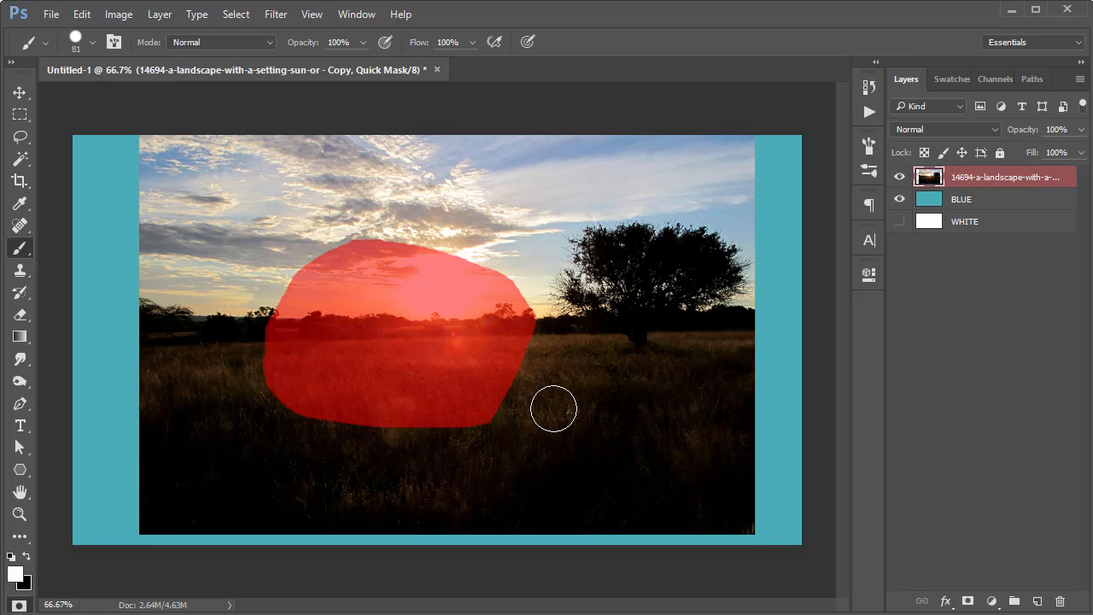
Turn the quick mask into an inverted selection and mask the landscape layer with it
left_click(20, 605)
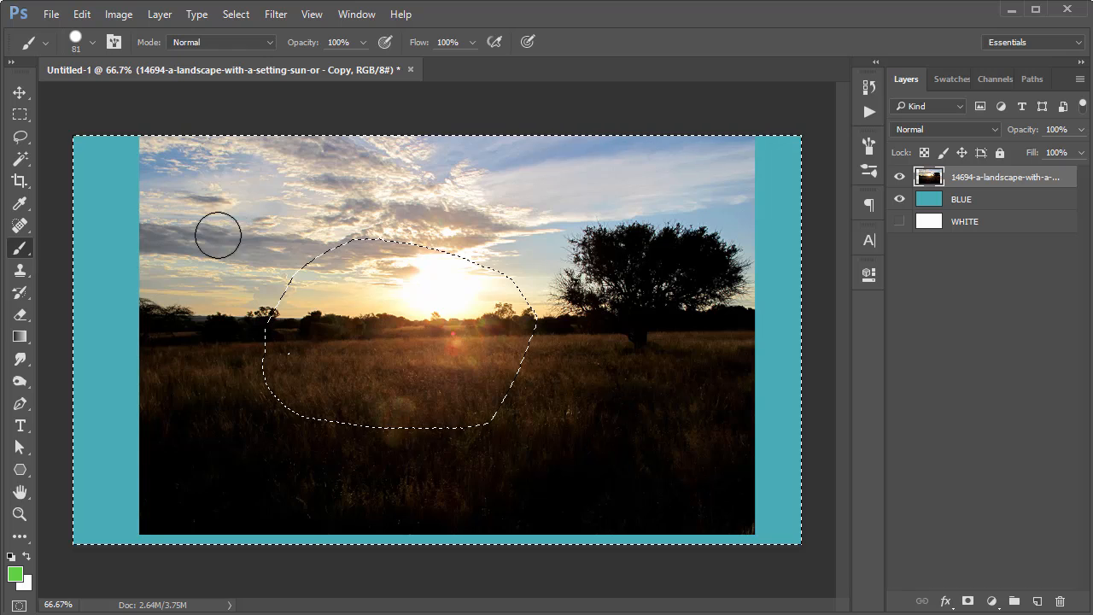
left_click(237, 14)
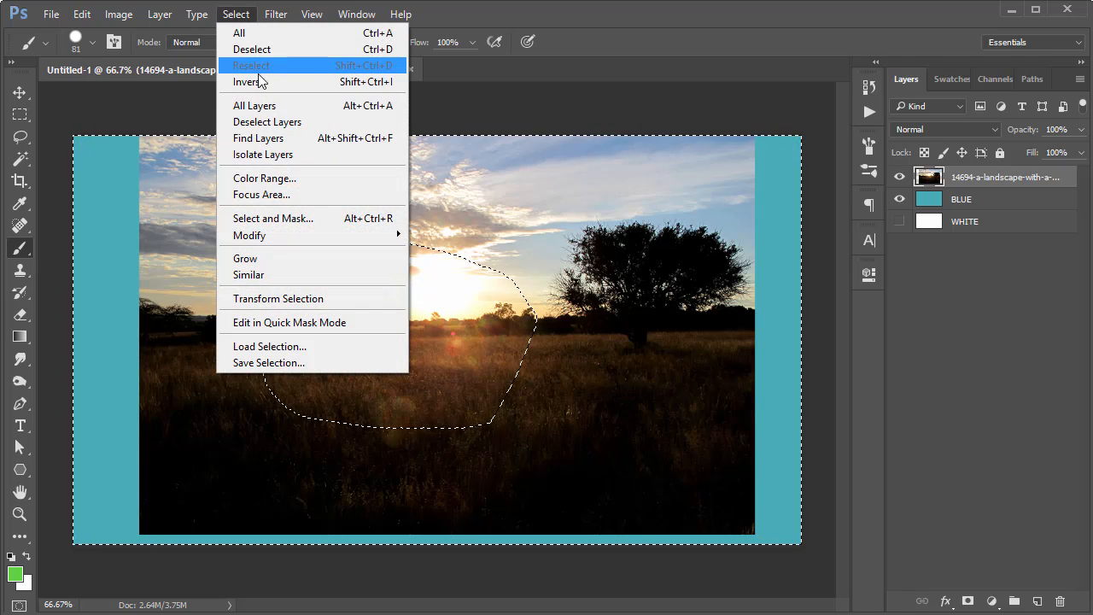
left_click(273, 82)
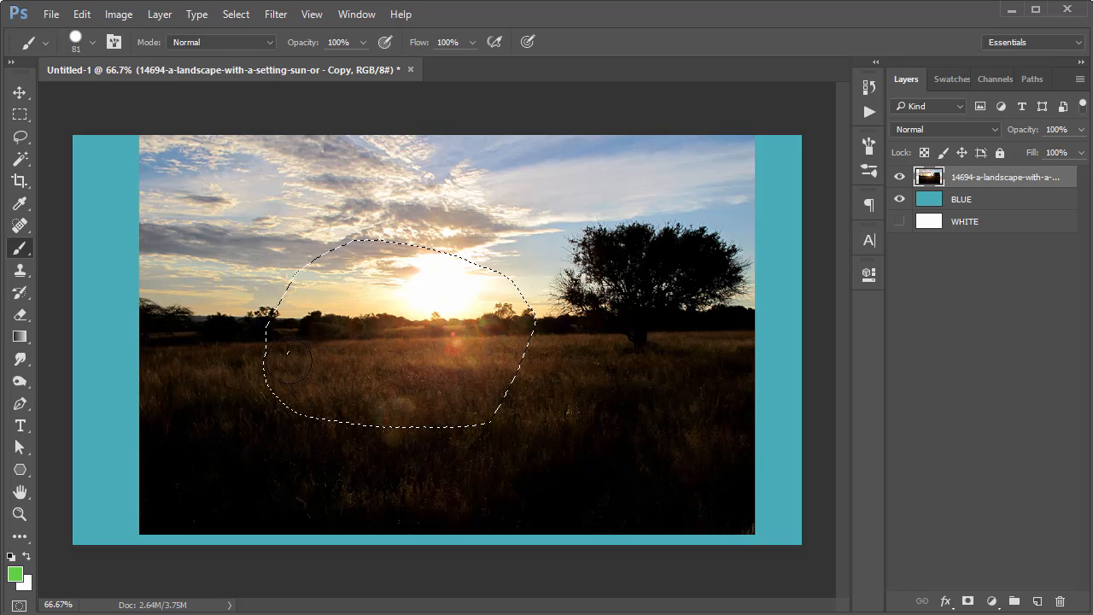
left_click(967, 601)
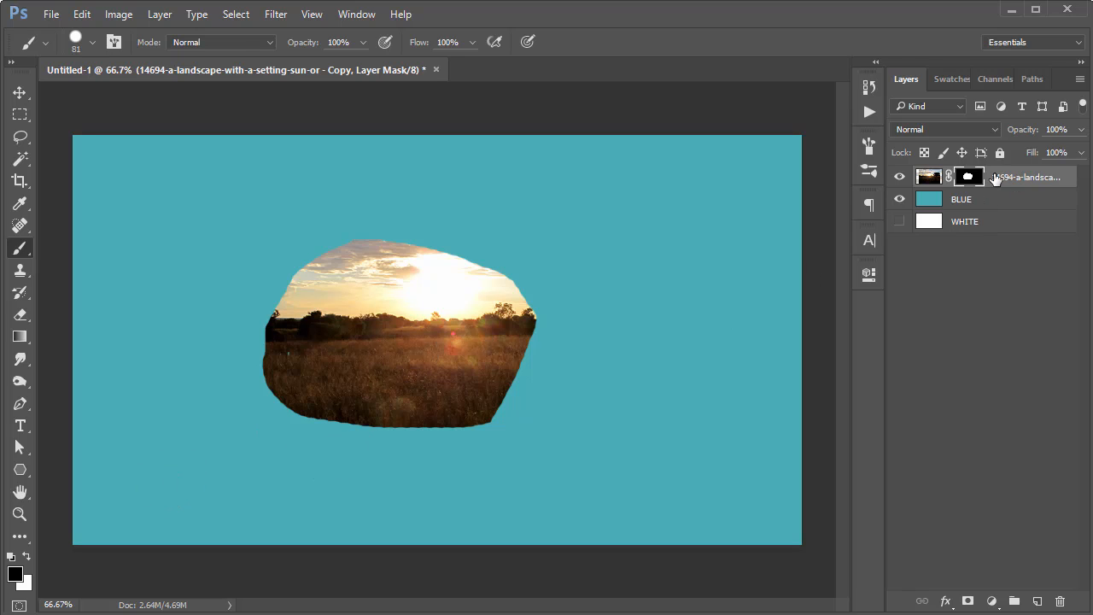
Delete the mask from the landscape layer and close the untitled document without saving
right_click(968, 181)
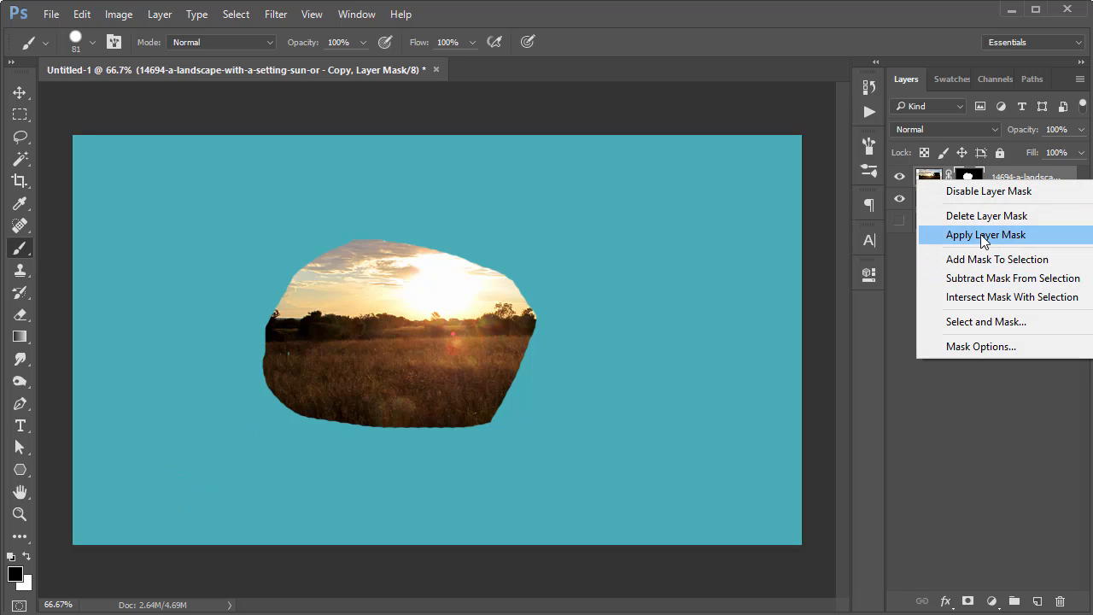
left_click(967, 213)
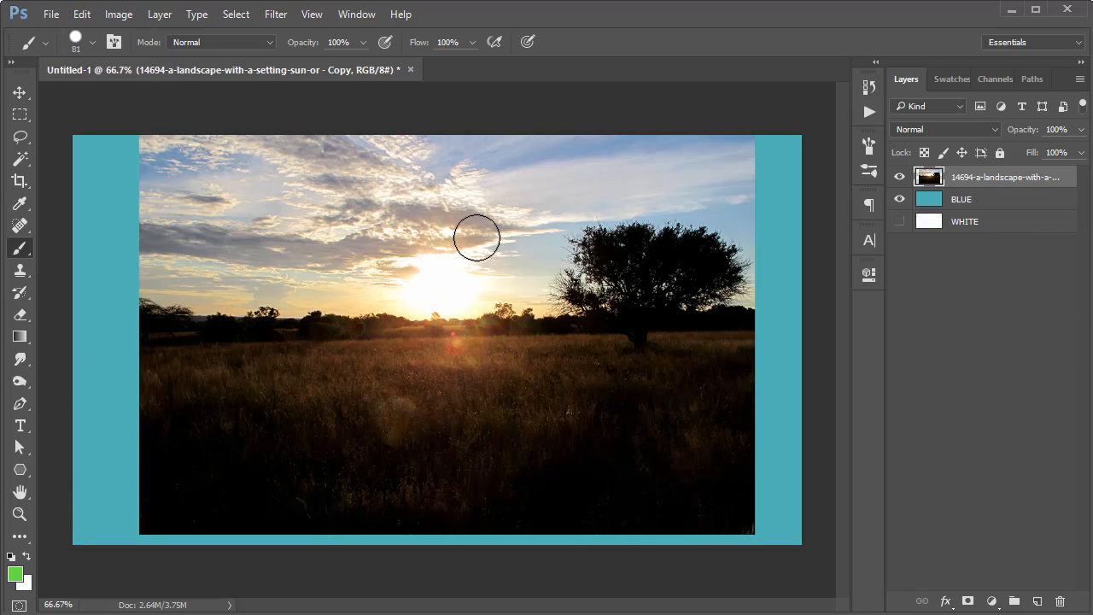
left_click(410, 69)
left_click(568, 259)
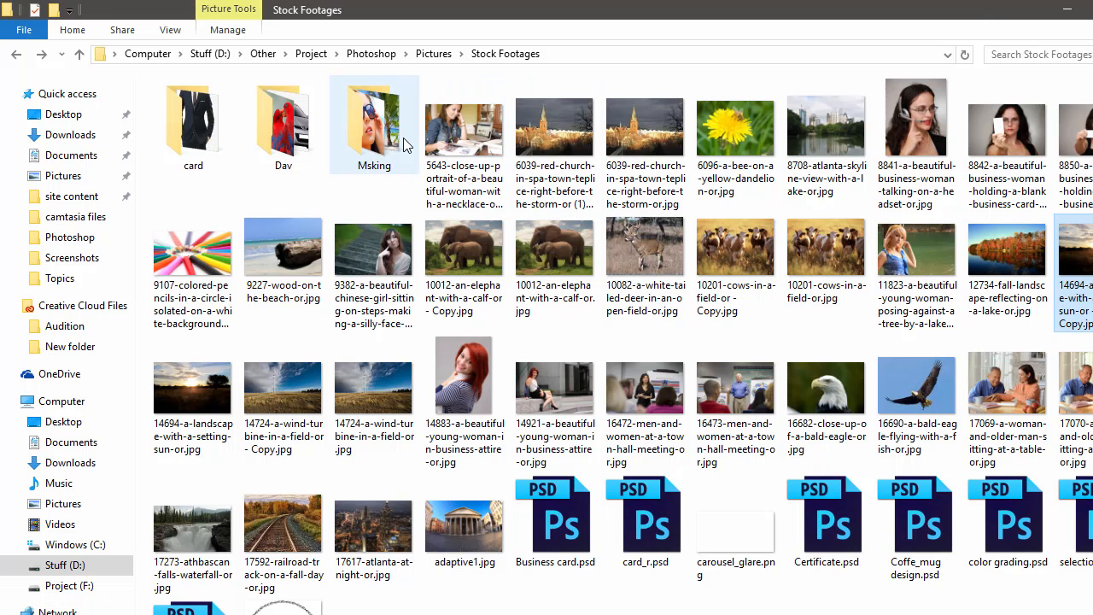
Open original.jpg from the Msking folder in Photoshop and convert its locked Background into a regular layer
double_click(374, 128)
left_click_drag(441, 215, 559, 315)
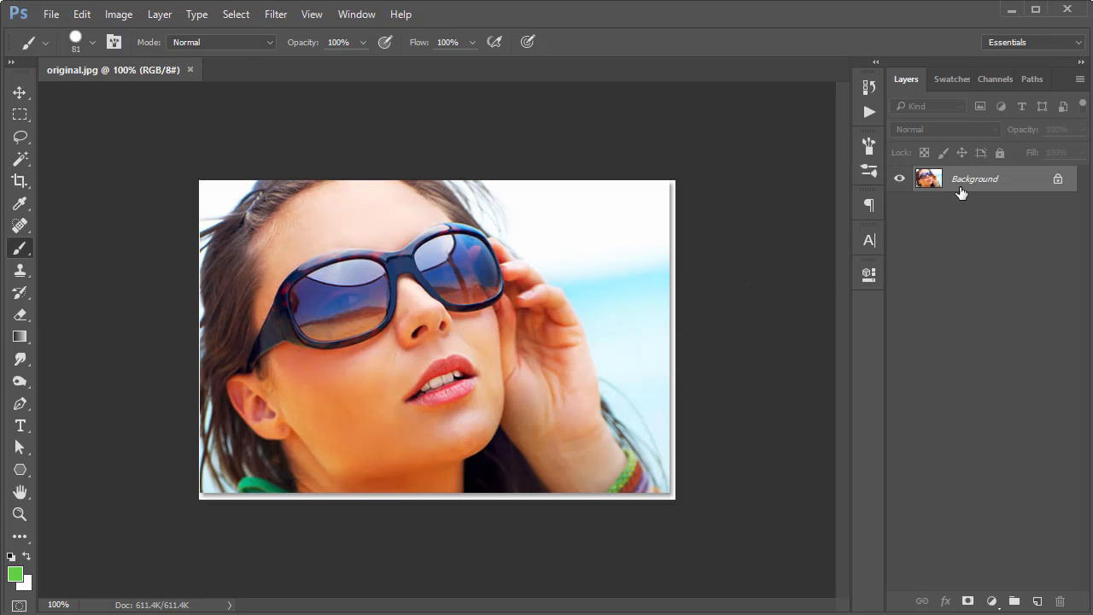
double_click(960, 192, "alt")
Place the beach photo from the file browser into the portrait document at 100% and rasterize its layer
key("alt+Tab")
left_click(377, 192)
left_click_drag(198, 113, 237, 178)
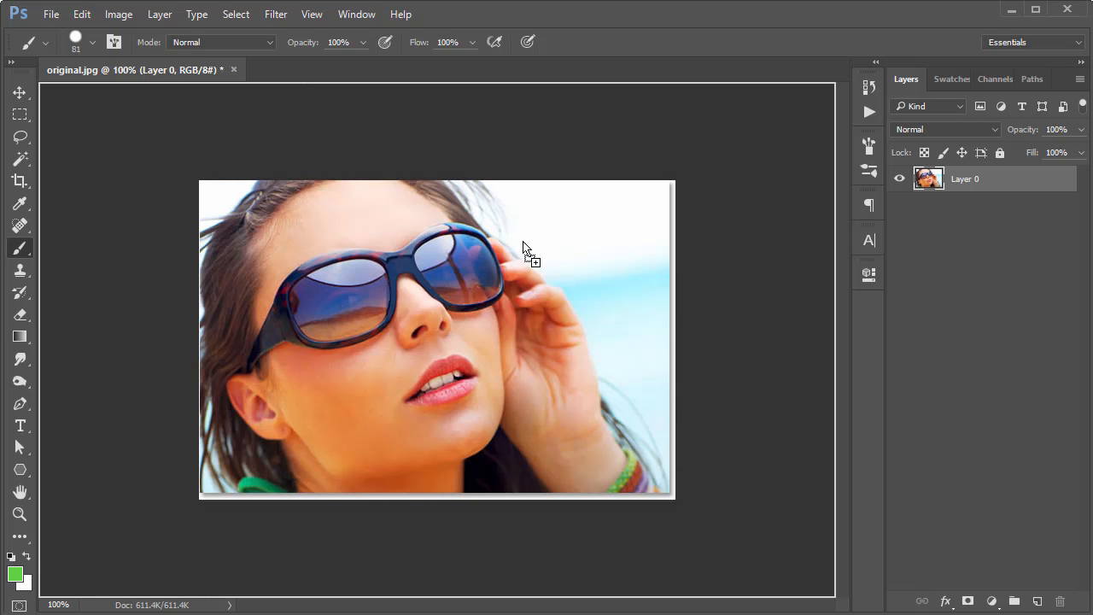
left_click_drag(524, 251, 644, 245)
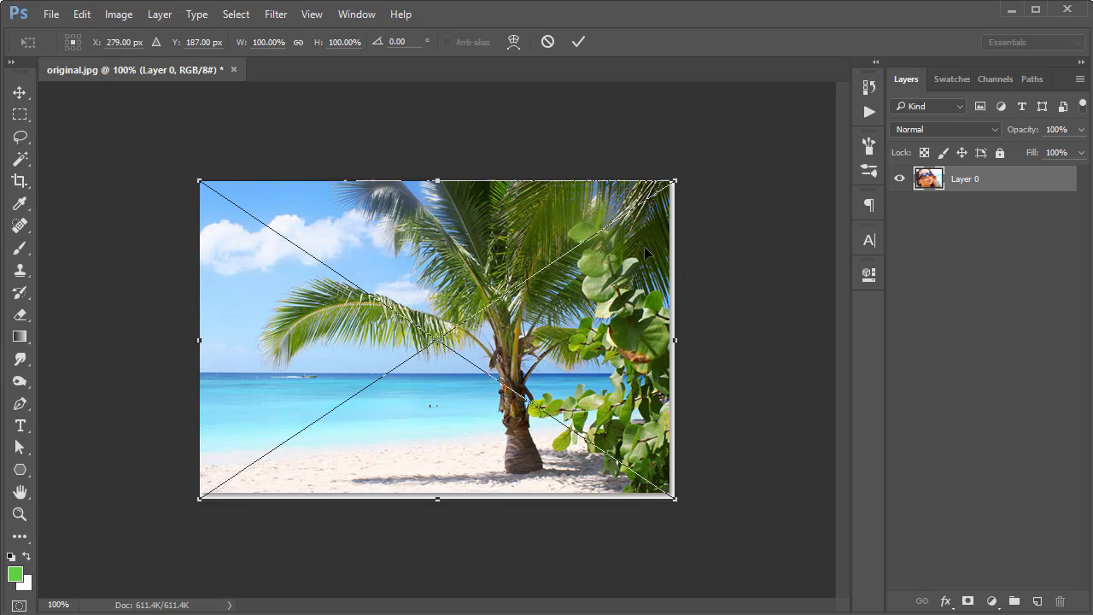
left_click(578, 41)
right_click(1007, 181)
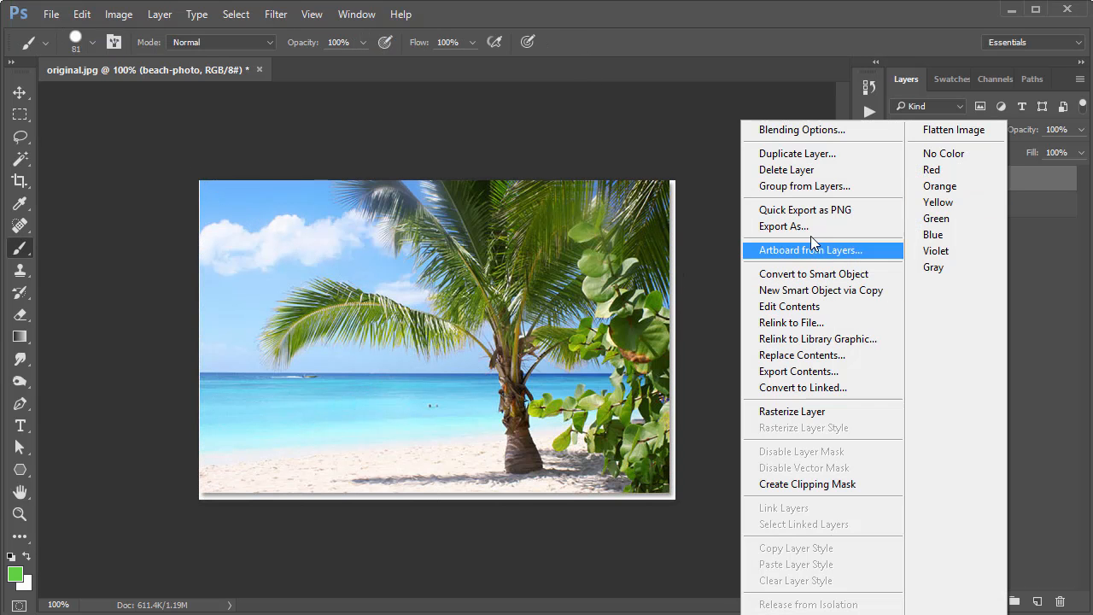
left_click(796, 412)
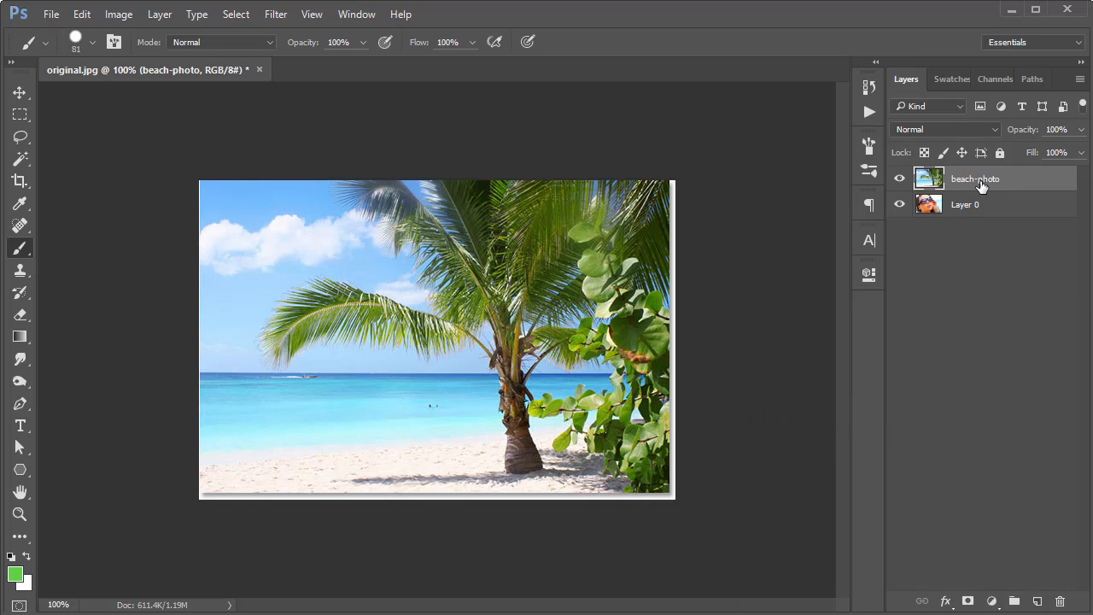
Move the beach-photo layer below Layer 0 and make Layer 0 the active layer
left_click_drag(979, 200, 984, 244)
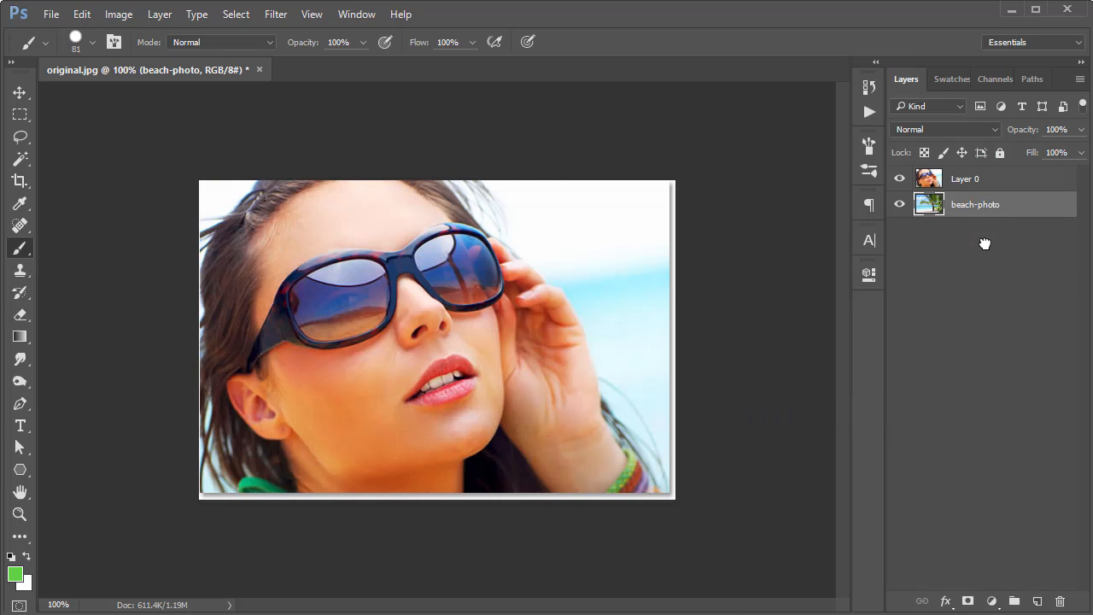
left_click_drag(986, 187, 980, 250)
left_click_drag(976, 185, 985, 286)
left_click(970, 191)
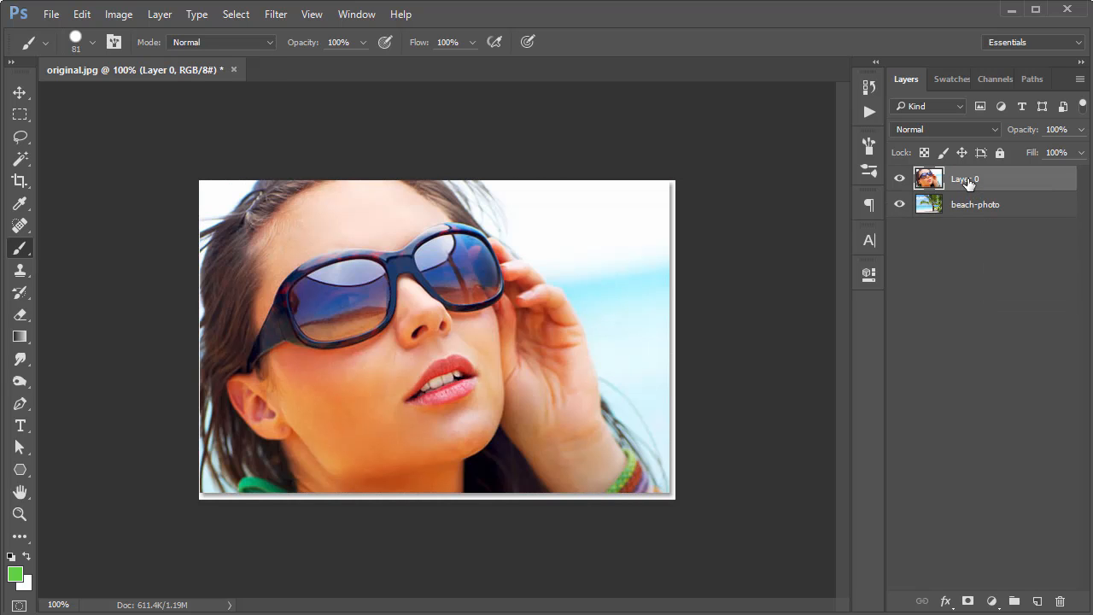
Select the left sunglasses lens on Layer 0 with the Quick Selection tool
key("v")
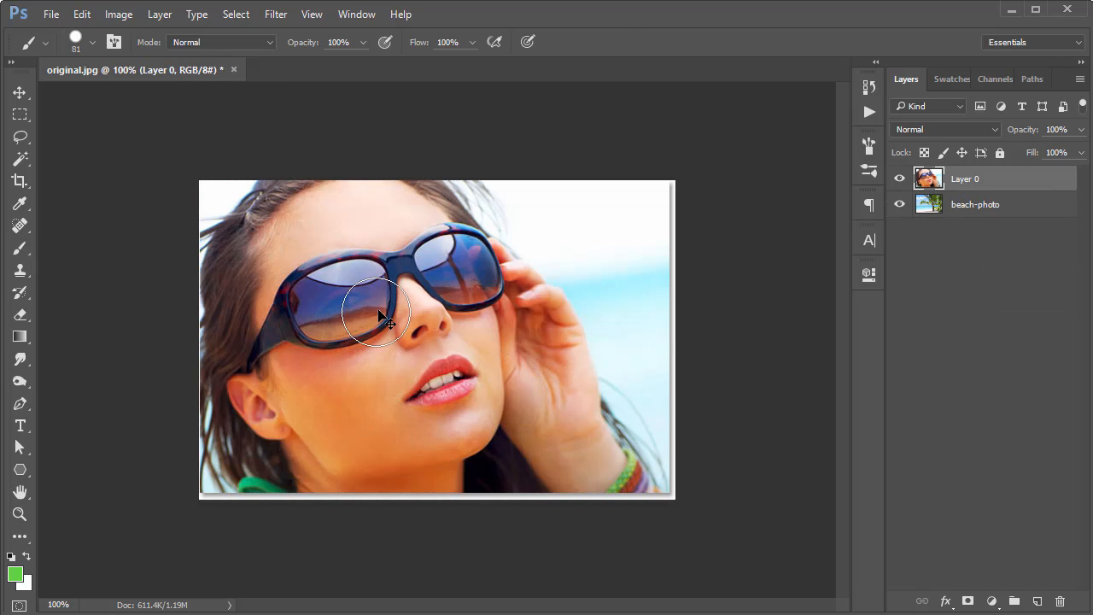
scroll(310, 300, "up", 2)
left_click_drag(311, 286, 293, 288)
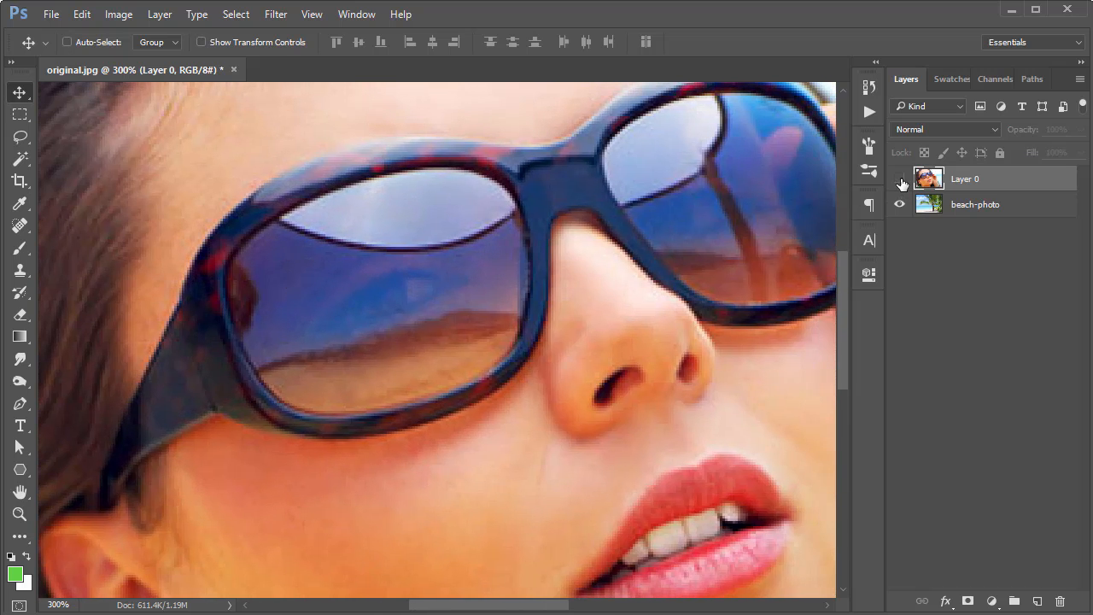
scroll(324, 244, "up", 1)
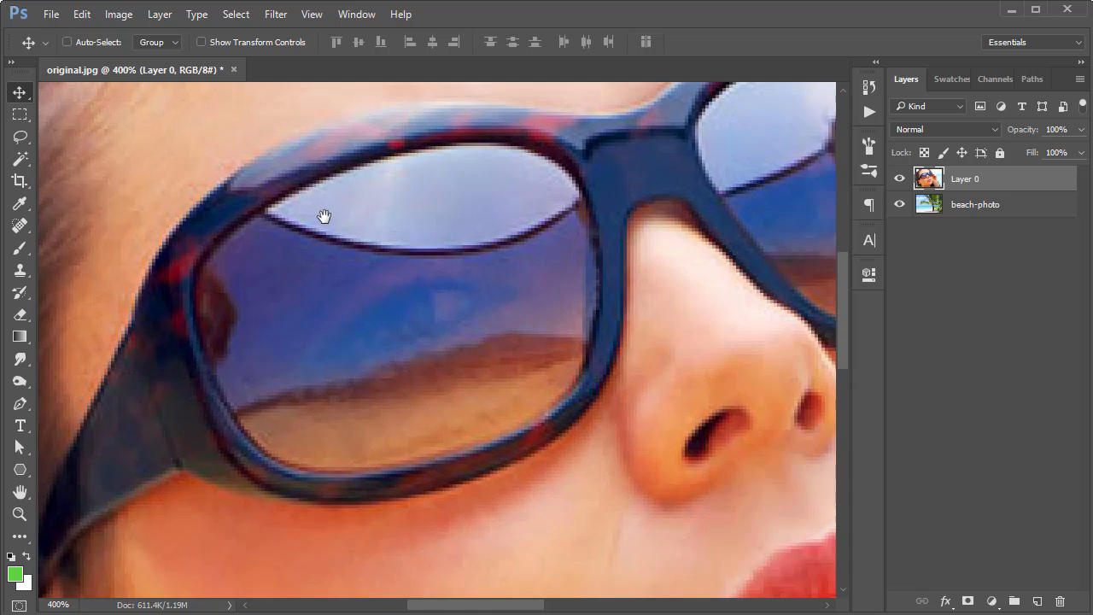
left_click_drag(319, 217, 349, 249)
key("p")
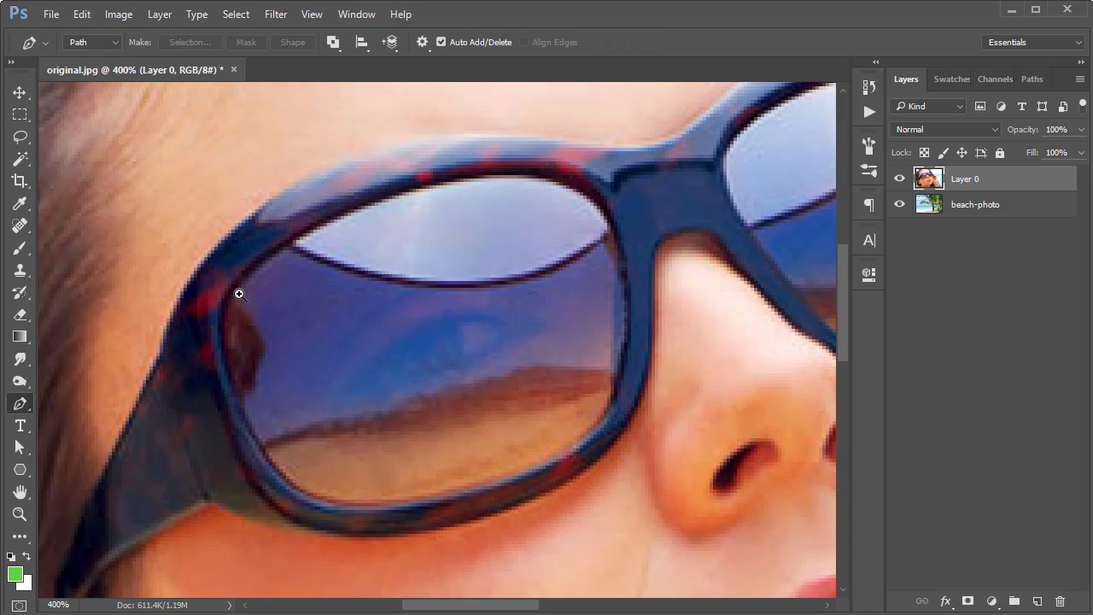
scroll(239, 294, "up", 1)
left_click_drag(237, 293, 234, 279)
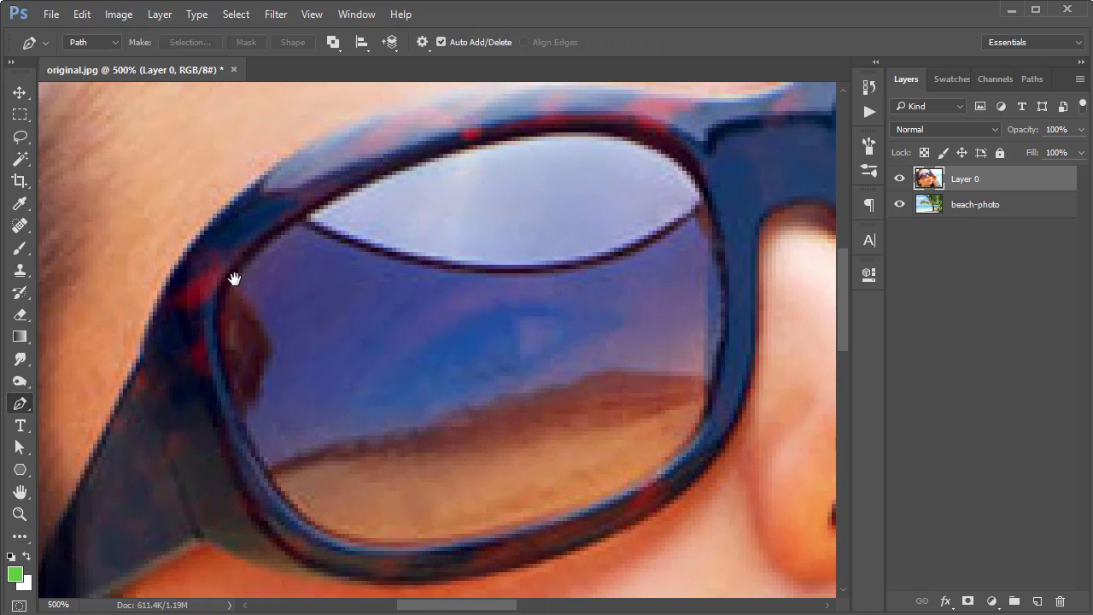
left_click(20, 159)
right_click(20, 159)
left_click(86, 157)
mouse_move(453, 244)
left_mouse_down()
mouse_move(361, 289)
mouse_move(303, 328)
mouse_move(272, 329)
mouse_move(304, 322)
left_mouse_up()
Extend the left lens selection to the lens's edges with a 6 px Quick Selection brush
key("bracketleft")
key("bracketleft")
key("bracketleft")
key("bracketleft")
key("bracketleft")
key("bracketleft")
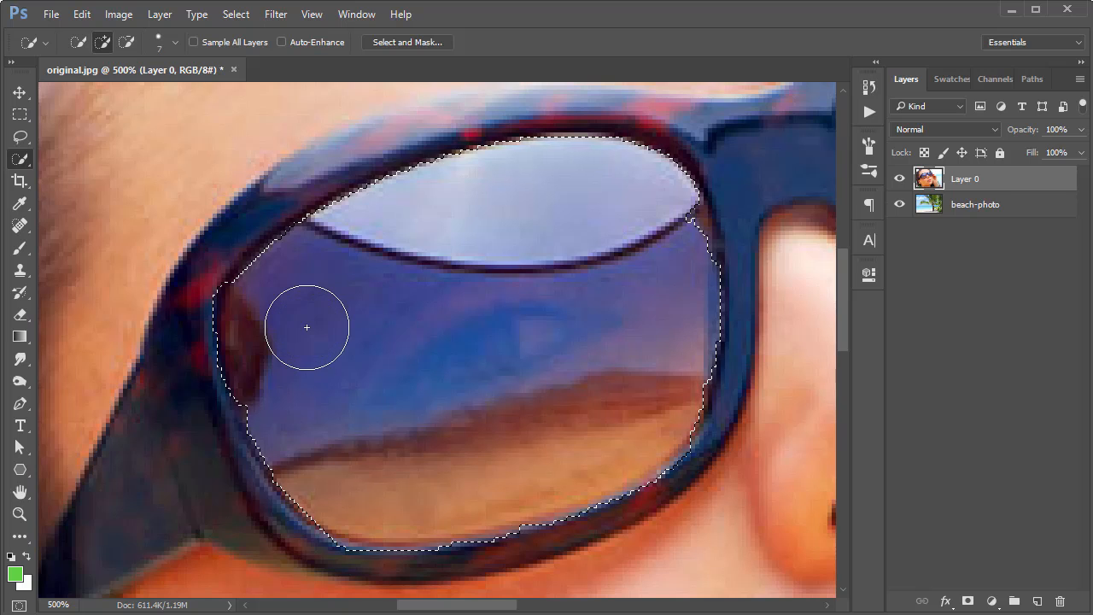
left_click_drag(677, 215, 691, 248)
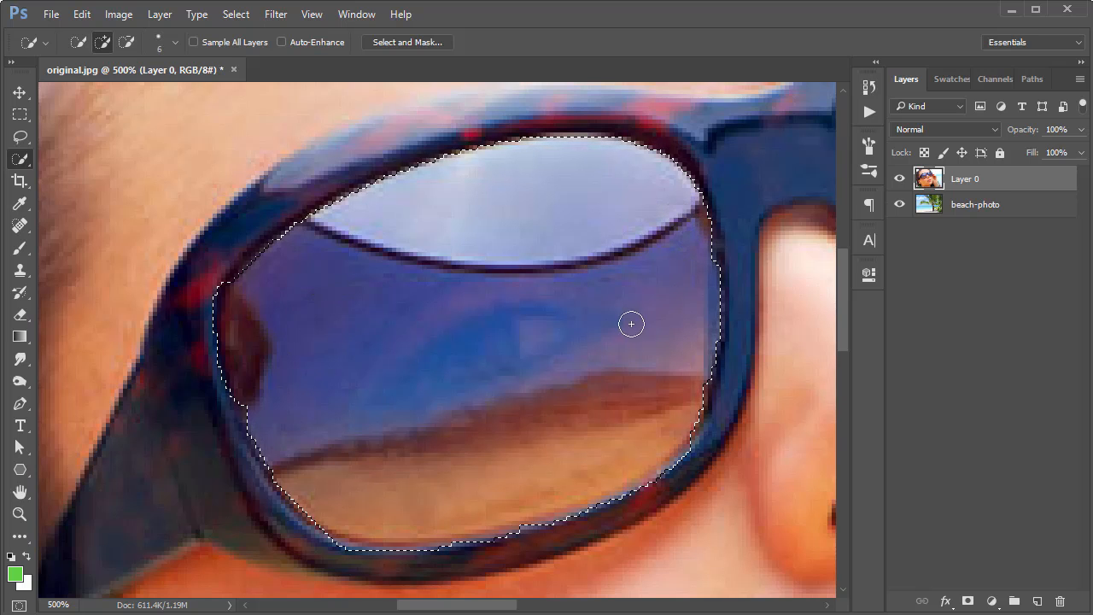
left_click_drag(254, 378, 257, 411)
Add the right sunglasses lens to the selection, covering it out to the inner edge of the frame
mouse_move(825, 132)
left_mouse_down()
mouse_move(490, 236)
mouse_move(344, 312)
left_mouse_up()
mouse_move(464, 285)
left_mouse_down()
mouse_move(527, 260)
mouse_move(625, 254)
mouse_move(665, 283)
mouse_move(679, 355)
left_mouse_up()
mouse_move(359, 390)
left_mouse_down()
mouse_move(451, 510)
mouse_move(512, 556)
mouse_move(575, 551)
left_mouse_up()
mouse_move(776, 313)
left_mouse_down()
mouse_move(810, 387)
mouse_move(817, 478)
mouse_move(807, 311)
mouse_move(777, 300)
mouse_move(789, 332)
mouse_move(771, 299)
mouse_move(746, 315)
left_mouse_up()
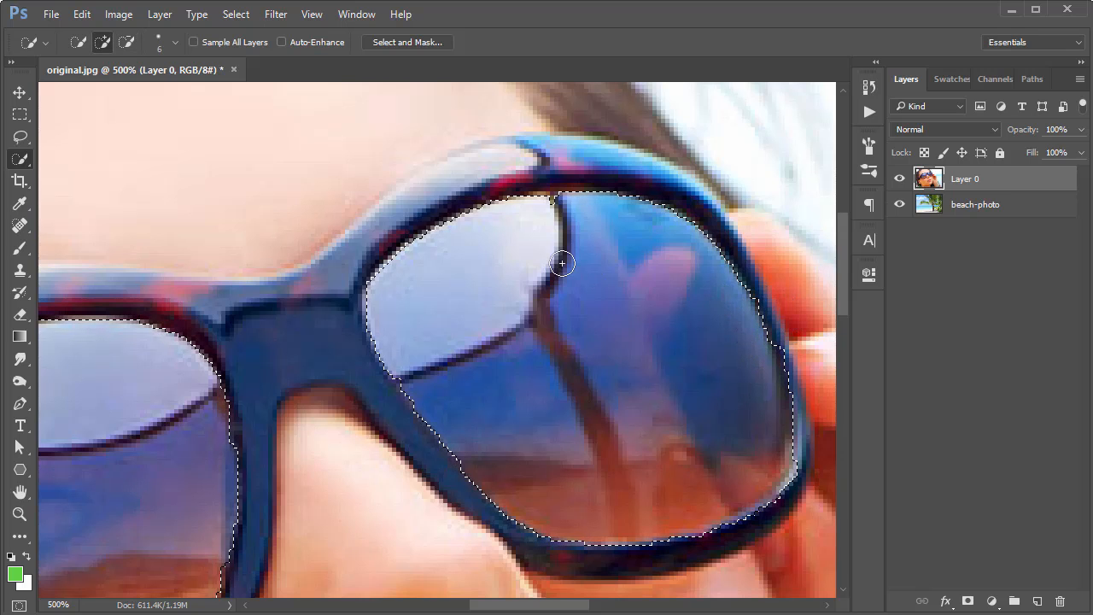
Add a layer mask to Layer 0 from the selection of both lenses
key("space")
left_click_drag(454, 341, 598, 219)
scroll(481, 334, "down", 5)
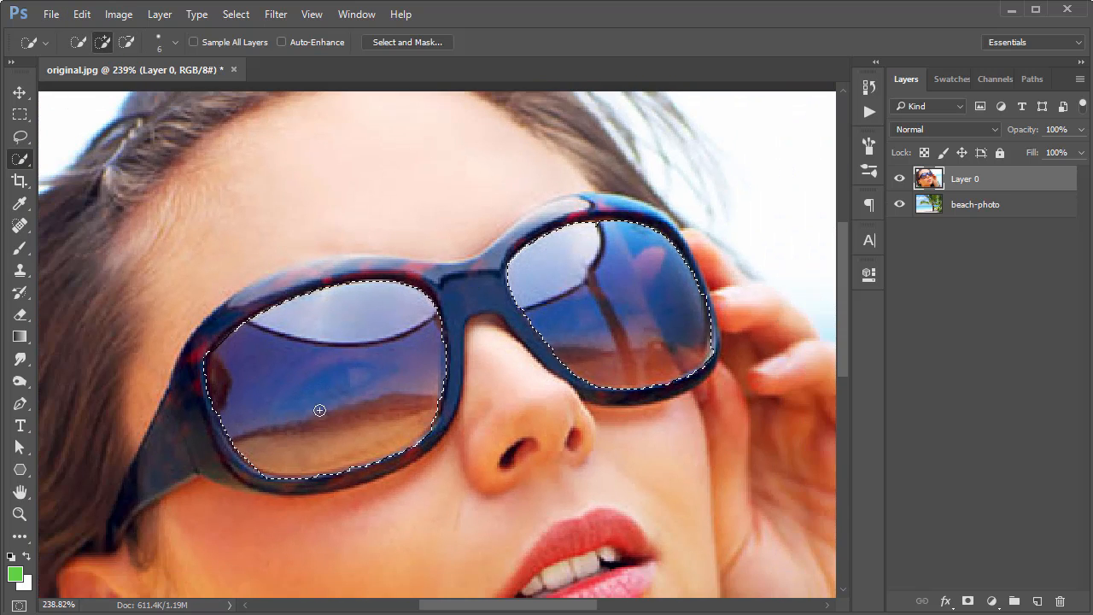
left_click(967, 601)
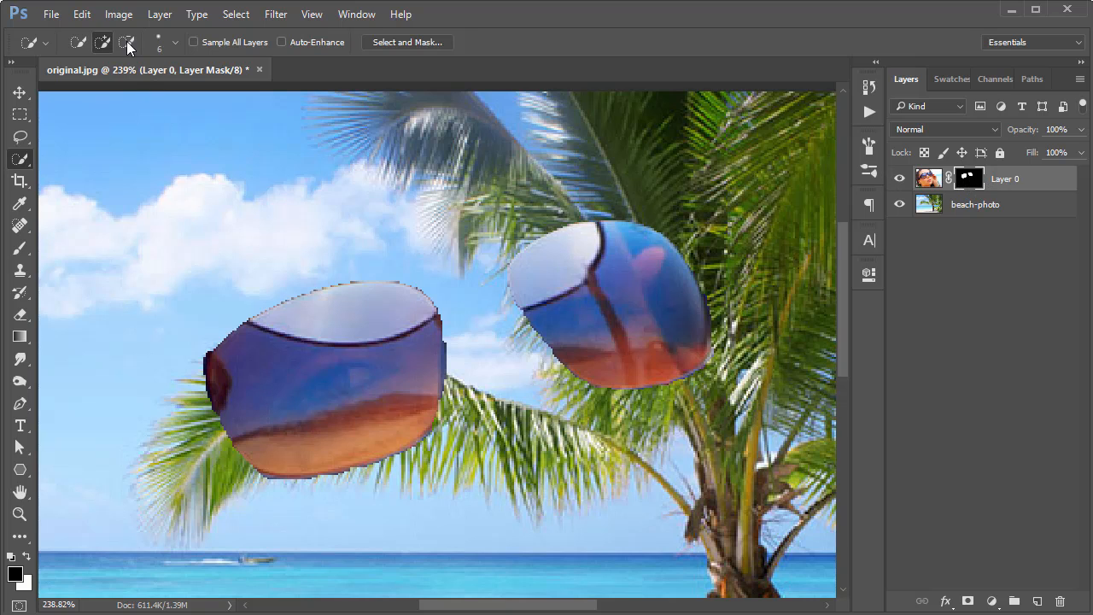
left_click(82, 15)
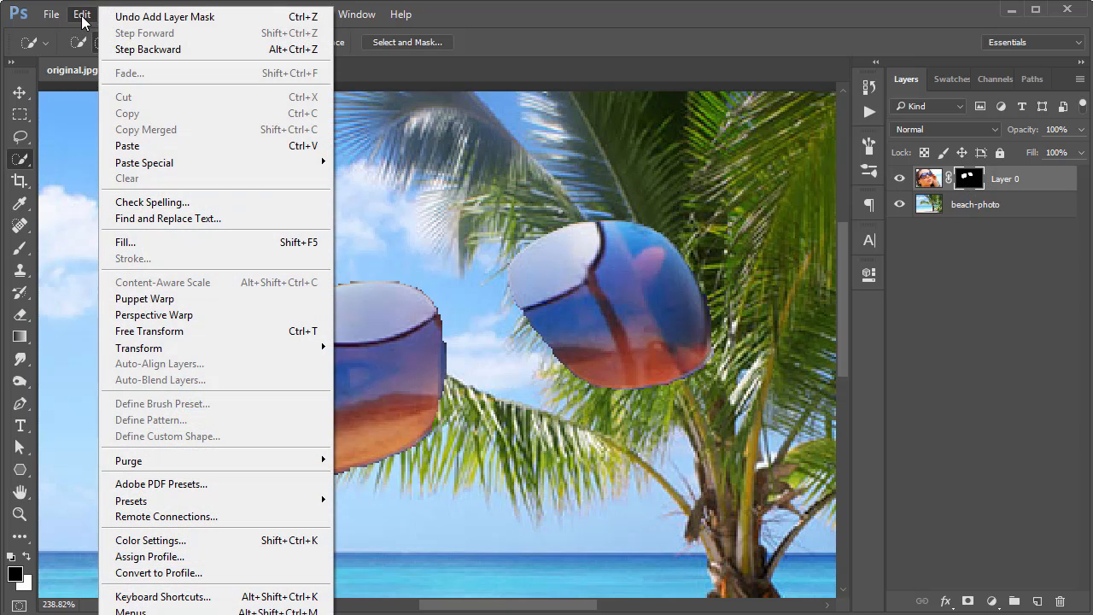
left_click(83, 15)
left_click(118, 14)
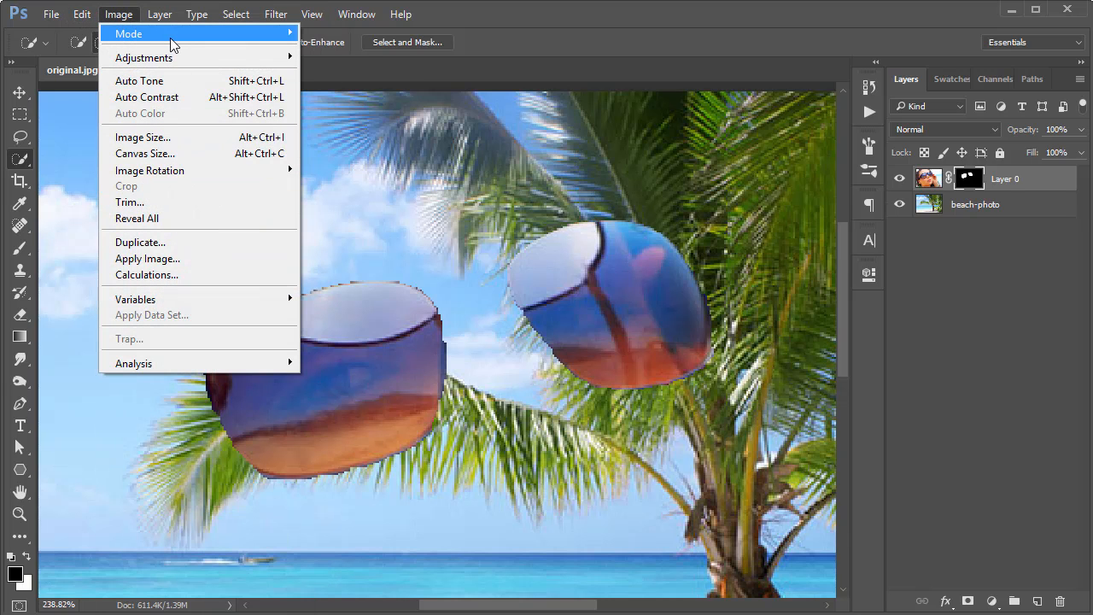
mouse_move(169, 67)
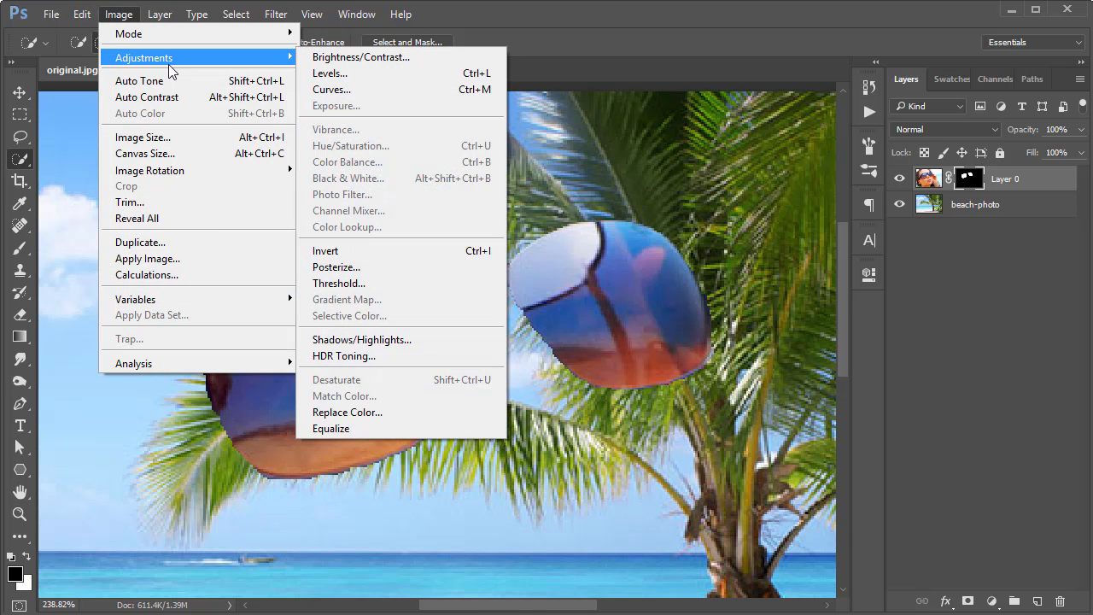
left_click(533, 14)
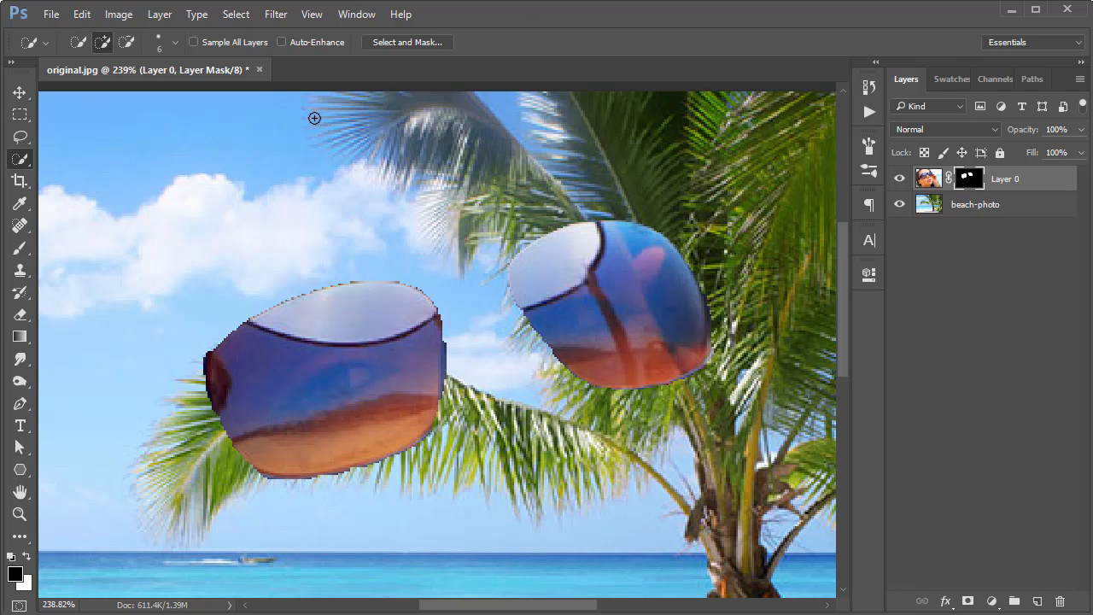
Invert Layer 0's layer mask so the beach photo shows only inside the sunglasses lenses
left_click(122, 14)
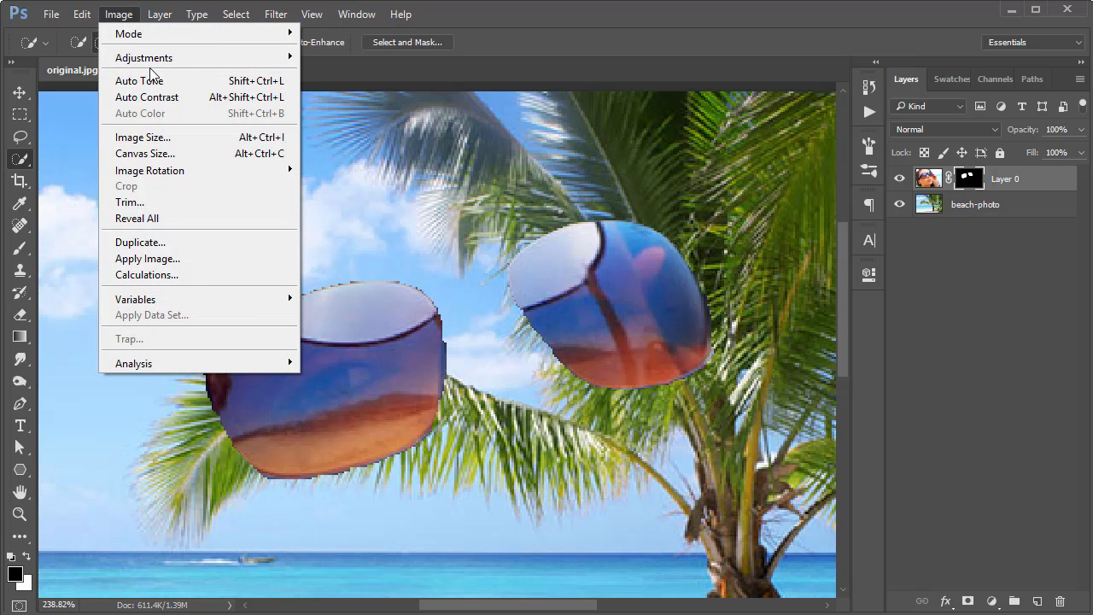
mouse_move(152, 61)
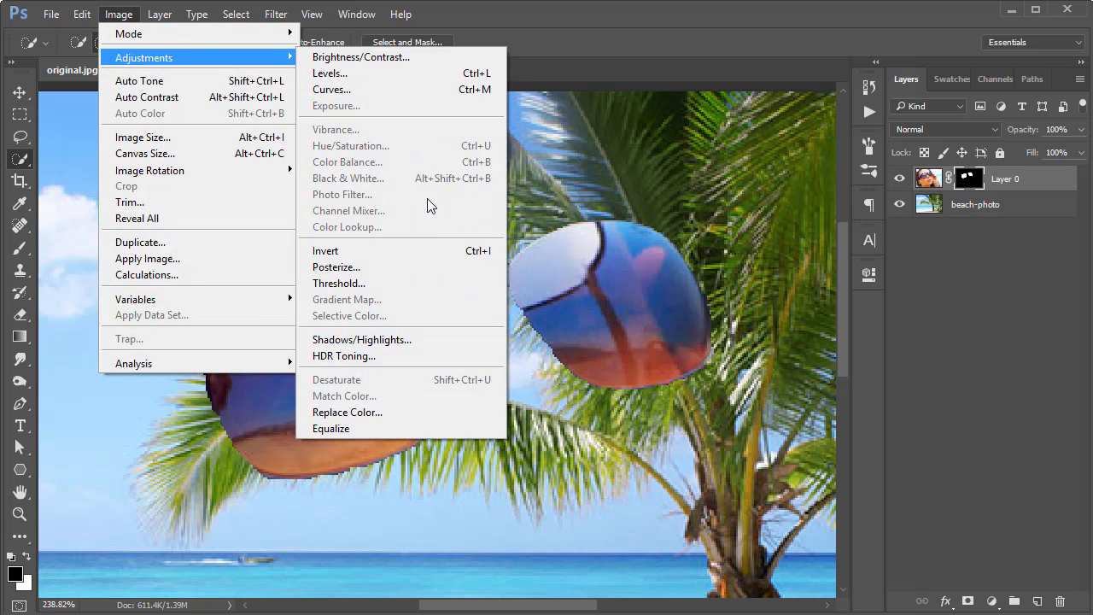
left_click(481, 249)
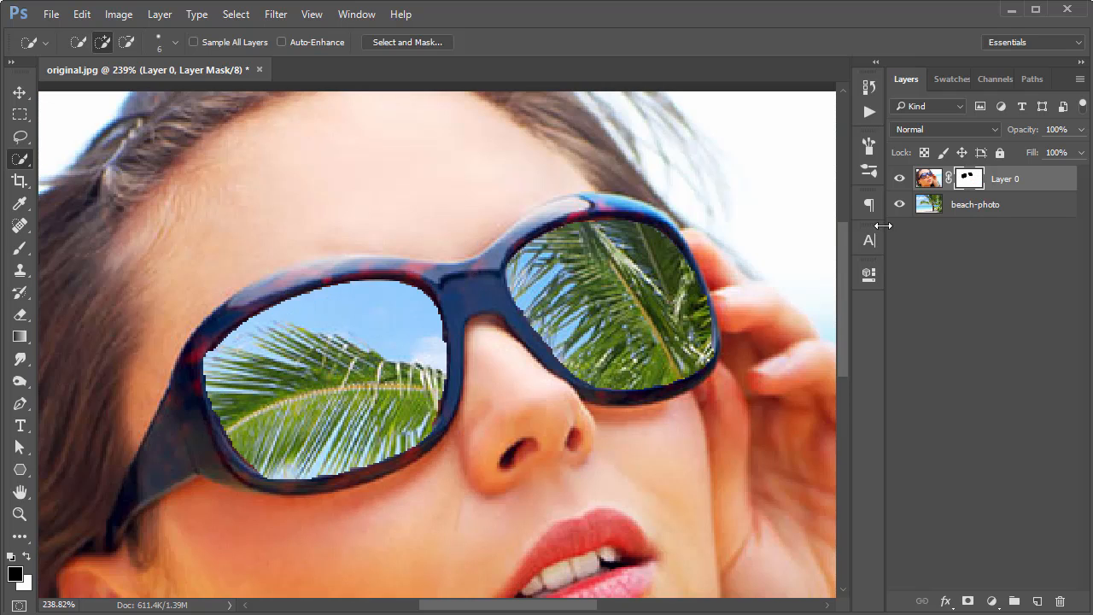
Hide the beach-photo layer and open Layer 0's layer mask in Select and Mask
left_click(898, 178)
left_click(898, 179)
left_click(899, 204)
left_click(266, 402)
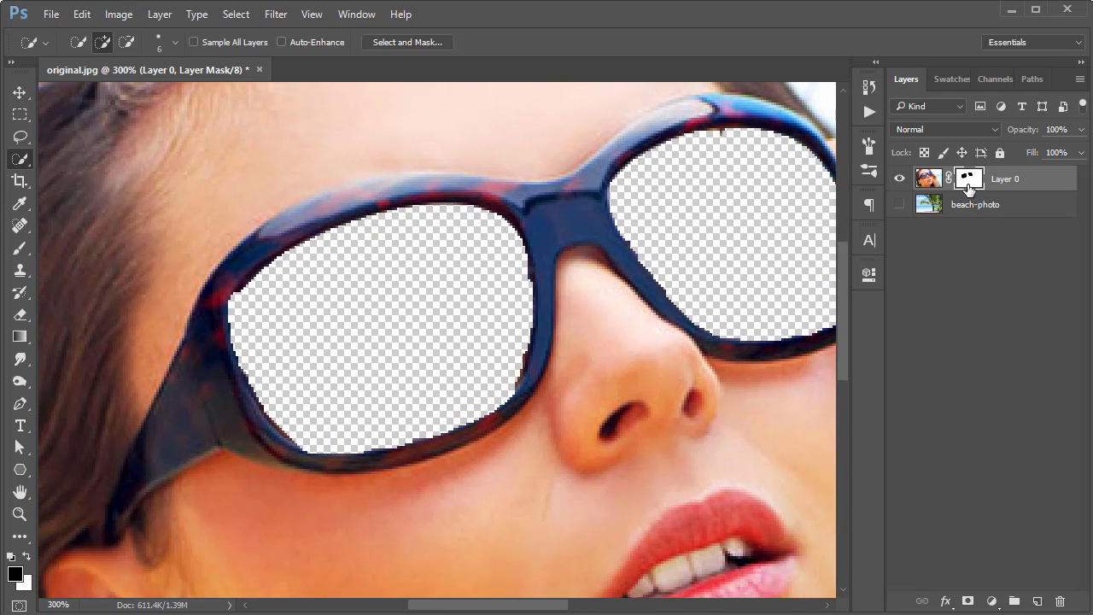
right_click(968, 188)
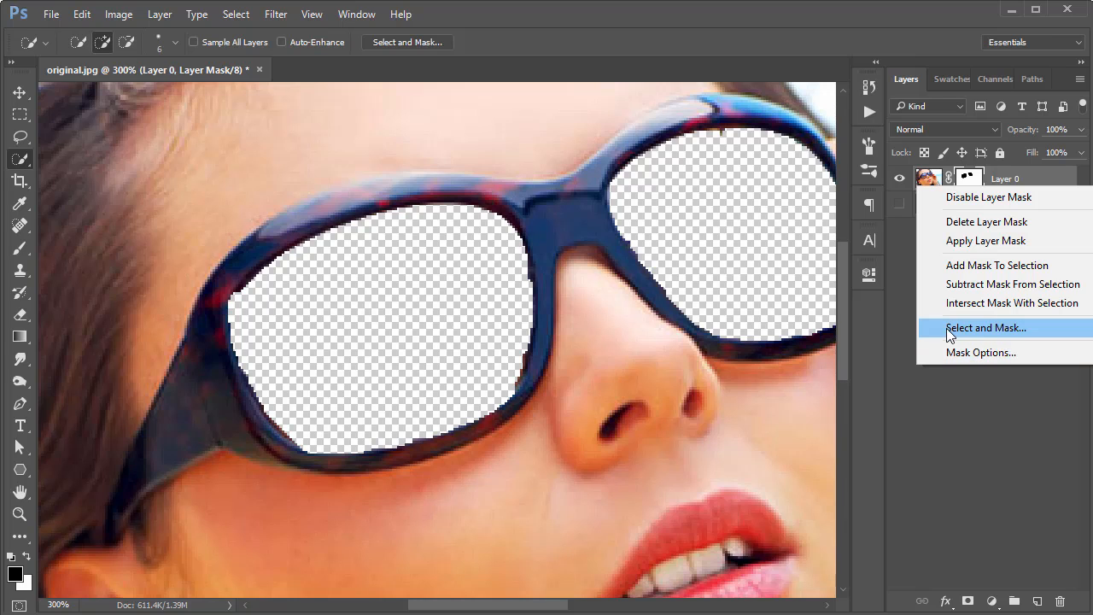
left_click(971, 329)
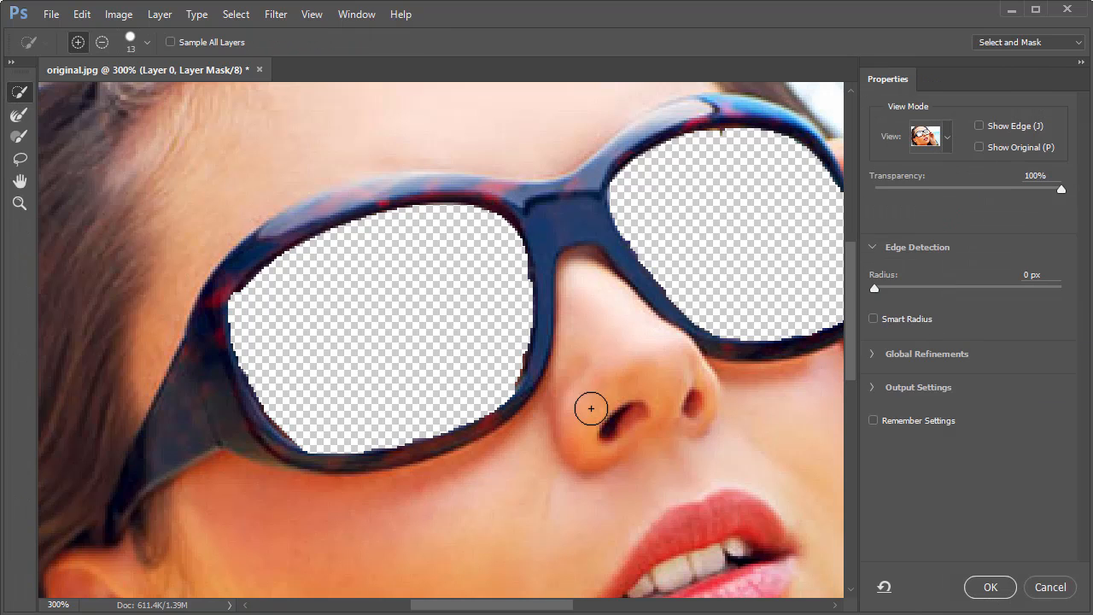
Set the mask's edge detection radius to 1 px and leave Smart Radius off
left_click(873, 318)
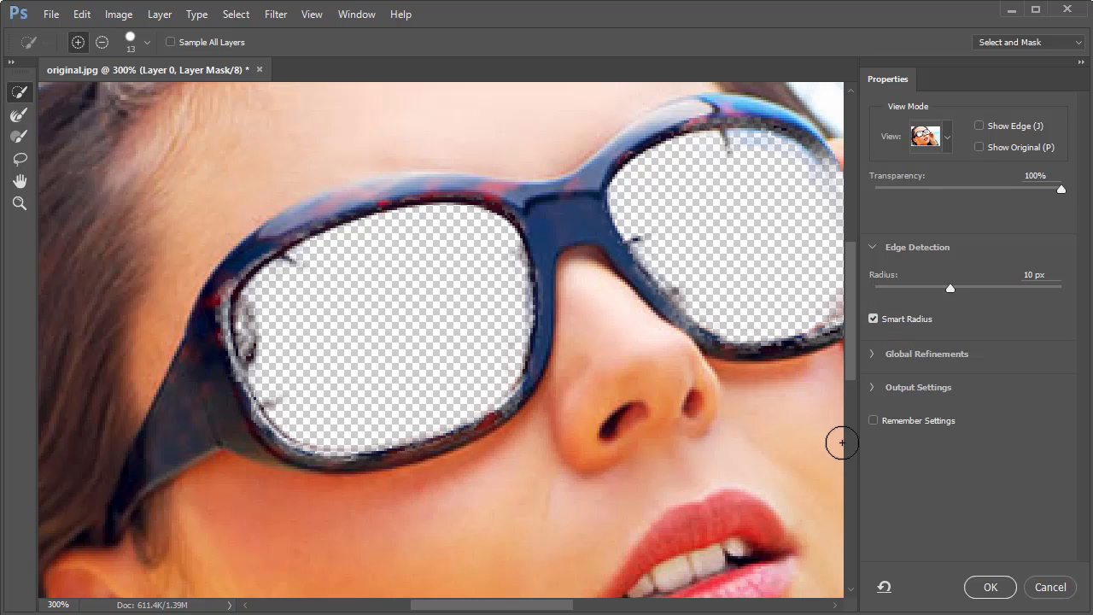
left_click(872, 318)
left_click_drag(949, 287, 896, 295)
left_click(875, 316)
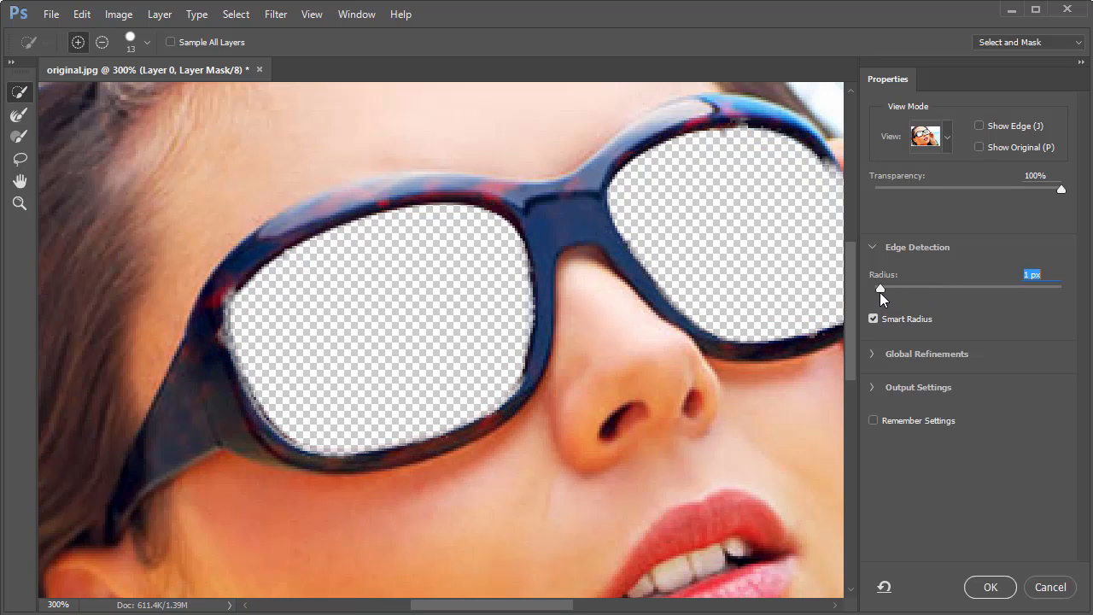
In the global refinements for the lens mask, set Smooth to 2 and Feather to 0.5 px
left_click(872, 351)
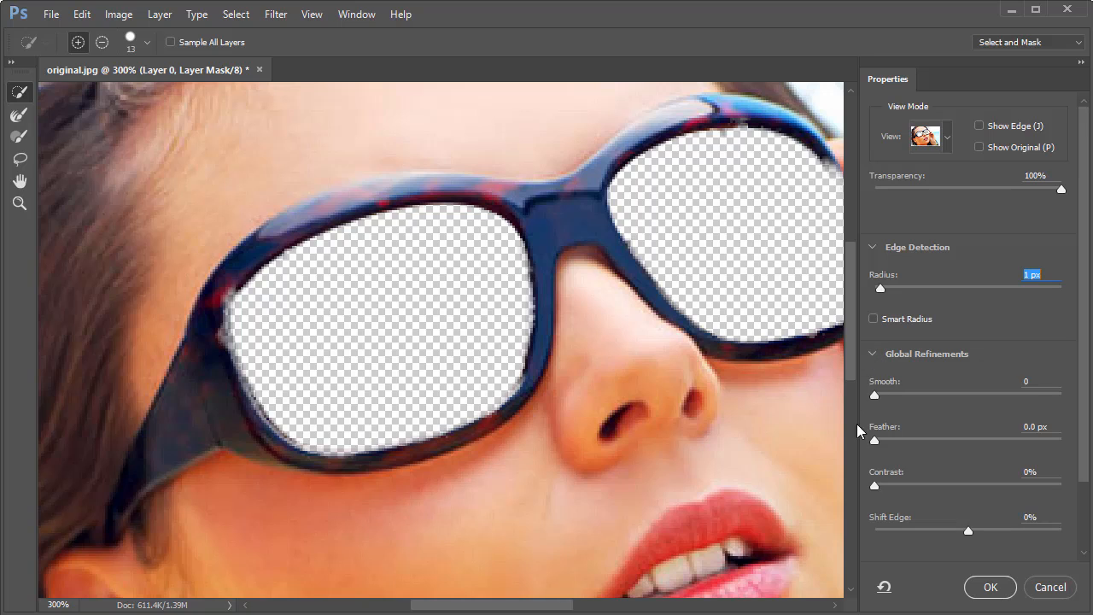
left_click(1015, 378)
type("2")
key("Tab")
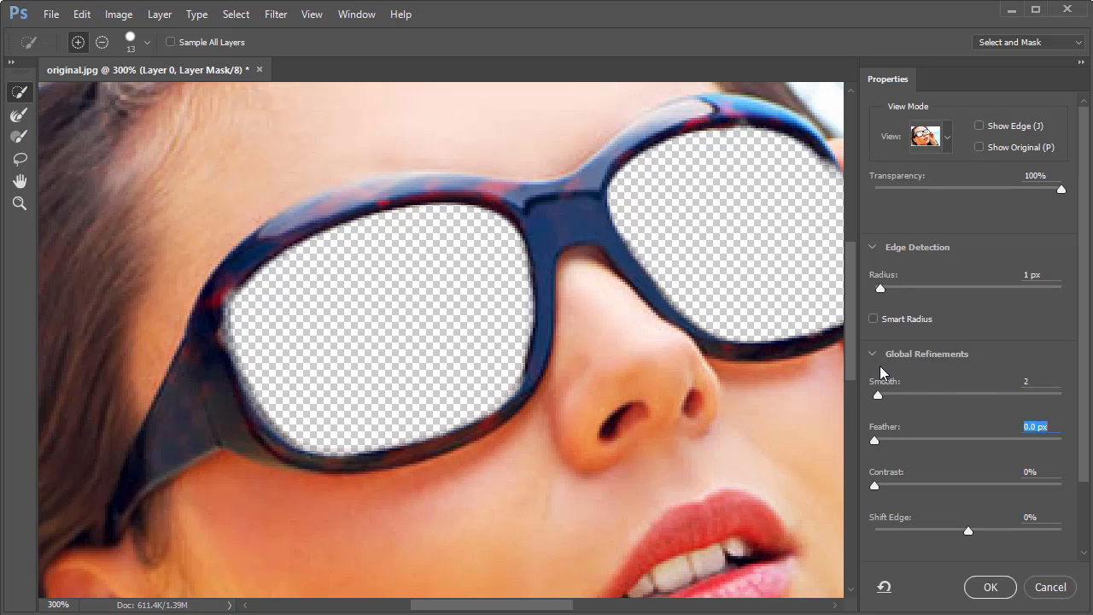
type(".5")
key("Tab")
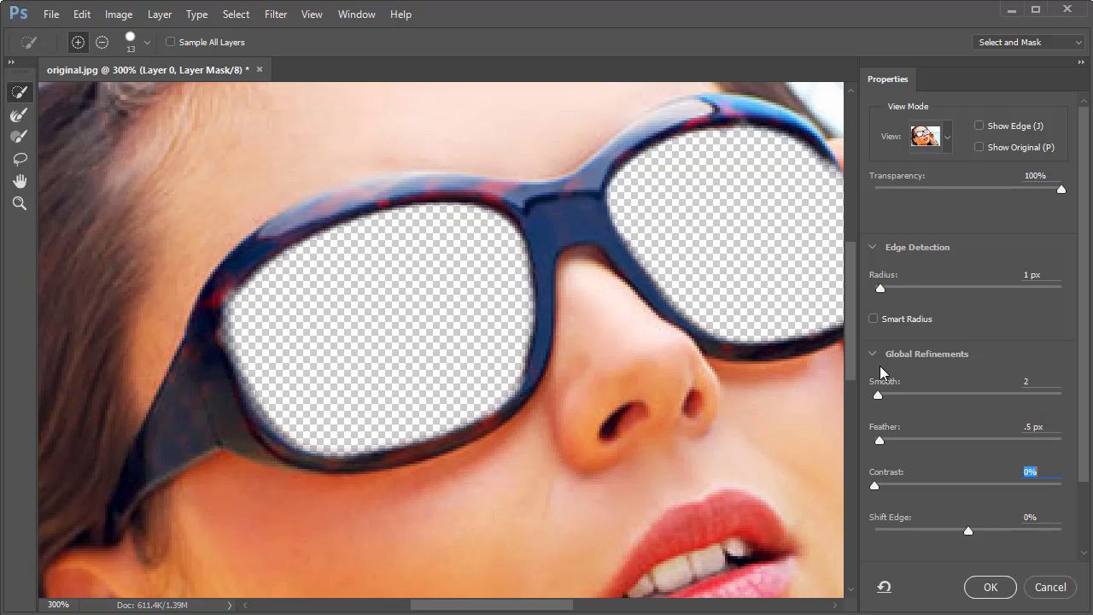
Apply the mask refinement with Shift Edge at +30% and make the beach-photo layer visible again
key("Tab")
type("-50")
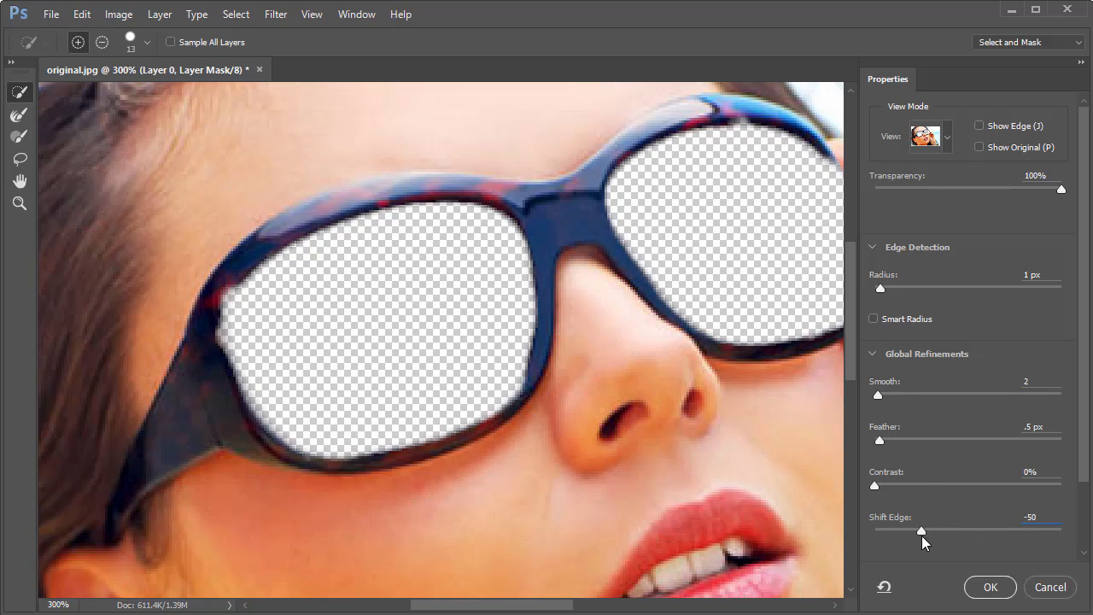
left_click_drag(921, 531, 997, 534)
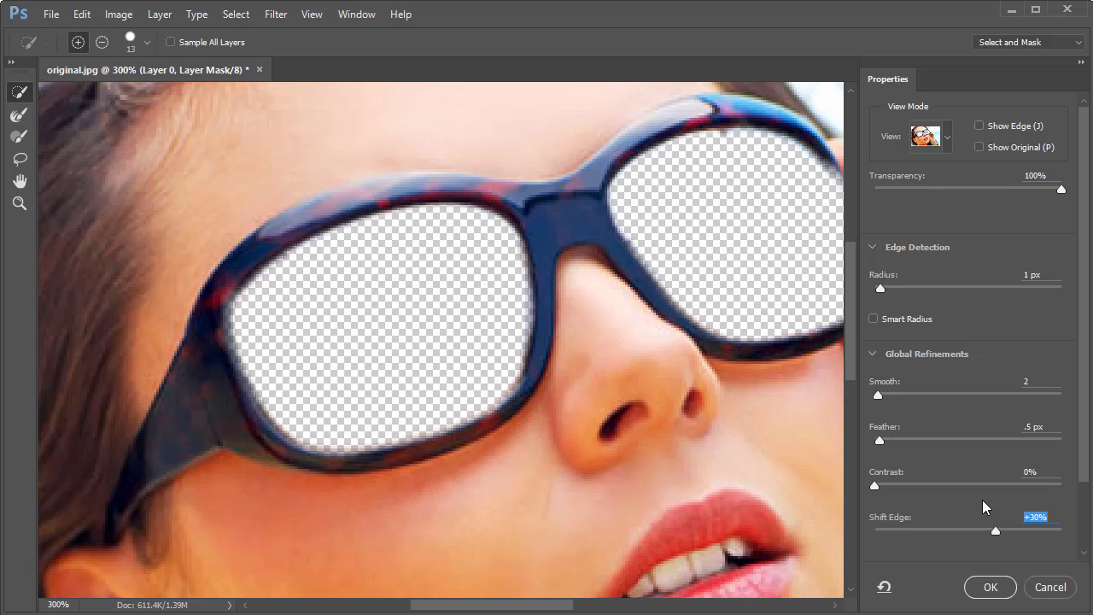
left_click(990, 586)
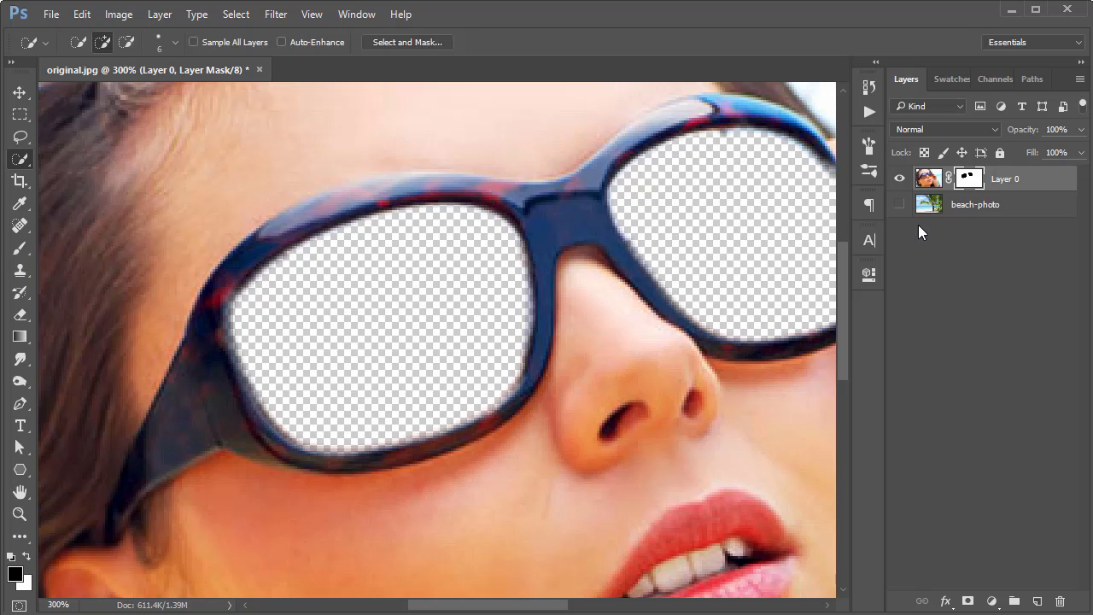
left_click(899, 206)
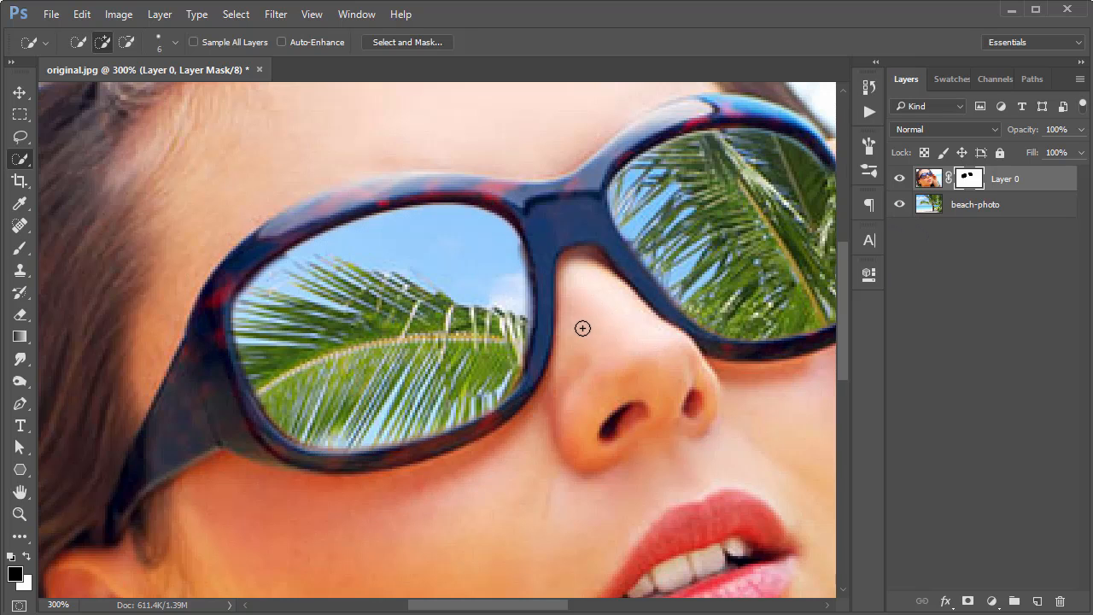
Duplicate Layer 0 and move the copy below the beach-photo layer
key("alt")
left_click(979, 213)
left_click(1012, 182)
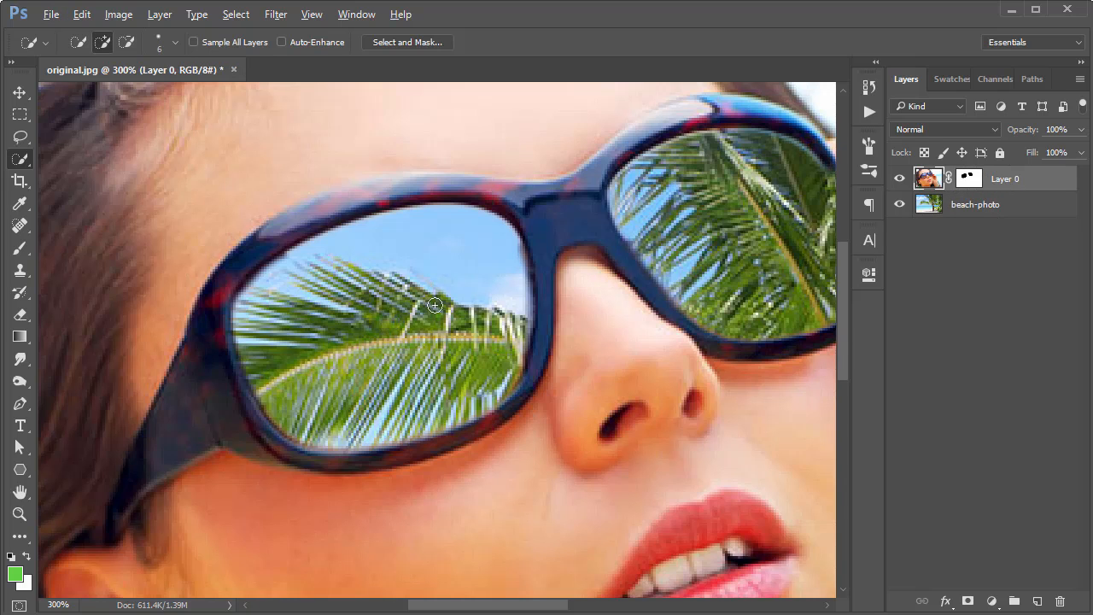
scroll(435, 306, "down", 3)
left_click_drag(1009, 184, 1036, 600)
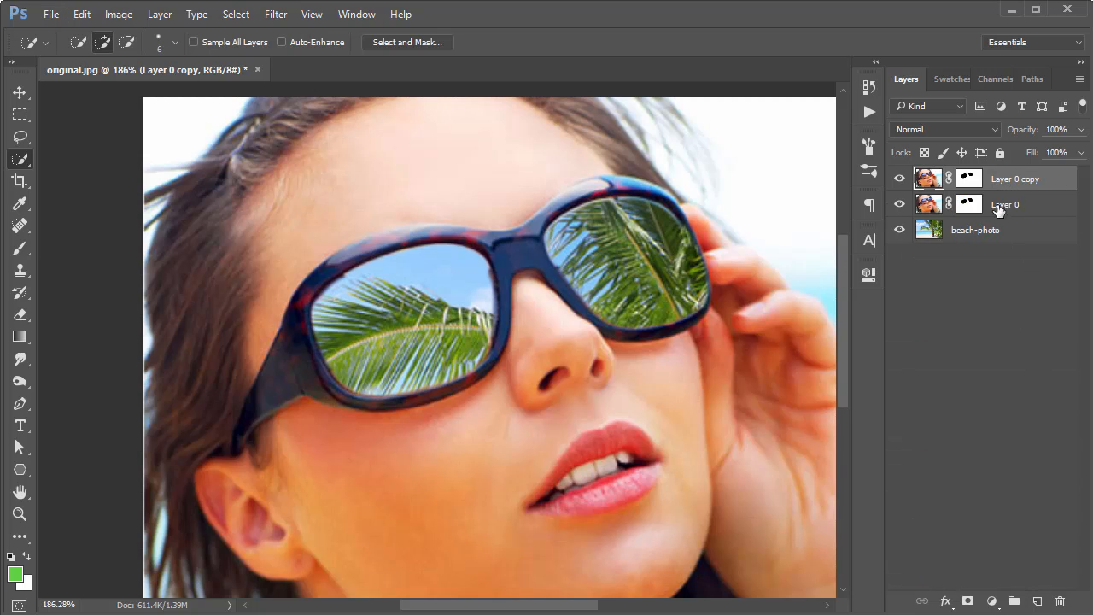
left_click_drag(1019, 176, 1010, 370)
Delete the layer mask from Layer 0 copy with the other layers hidden, and make all layers visible again
left_click(898, 204)
left_click(898, 179)
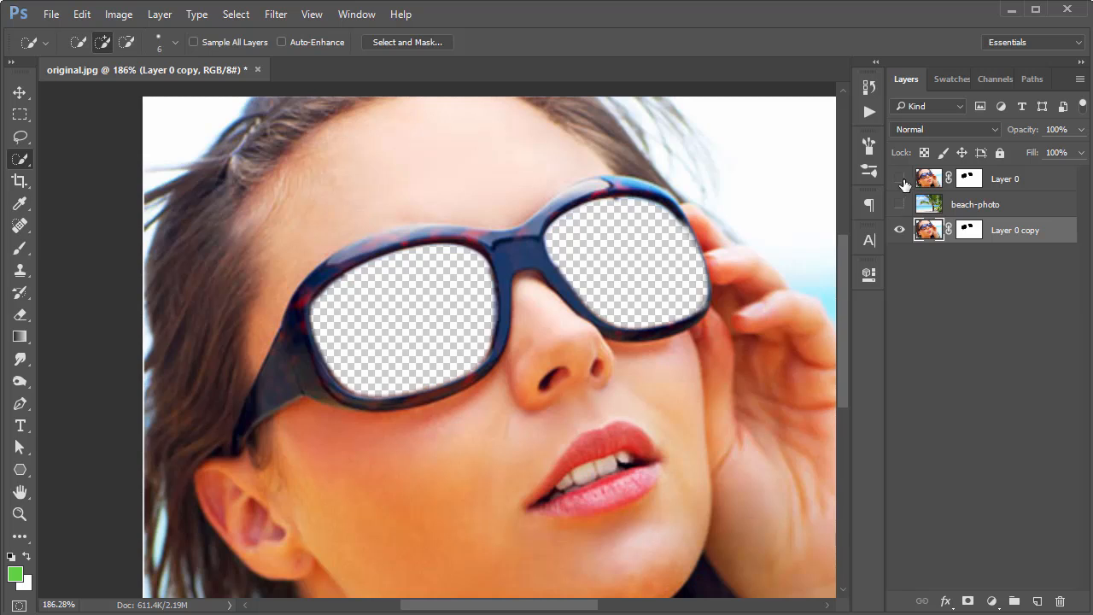
left_click(969, 241)
right_click(969, 242)
left_click(982, 272)
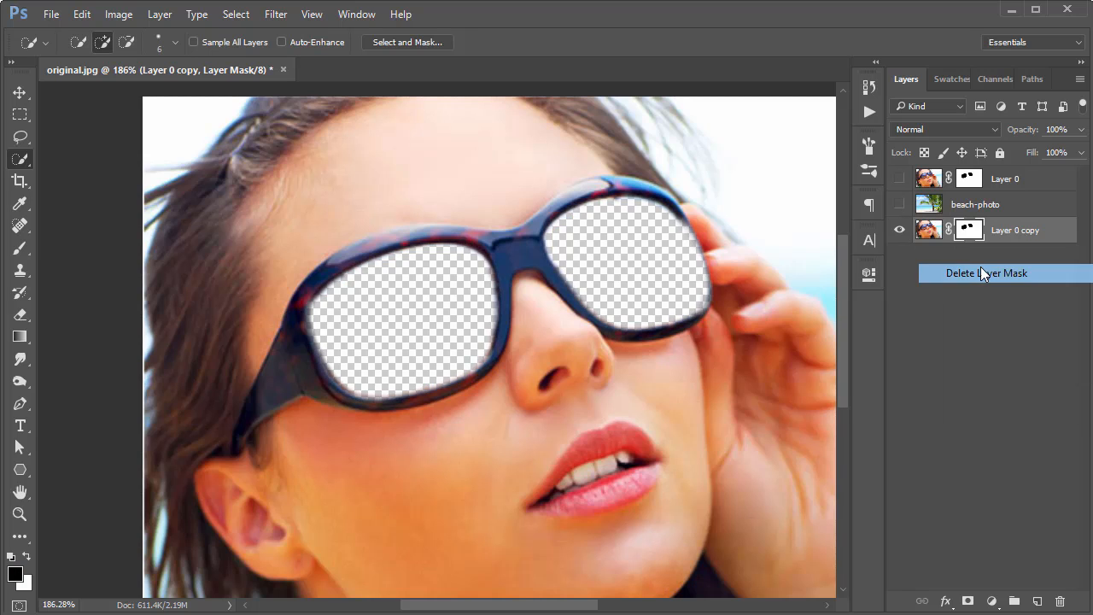
left_click(899, 179)
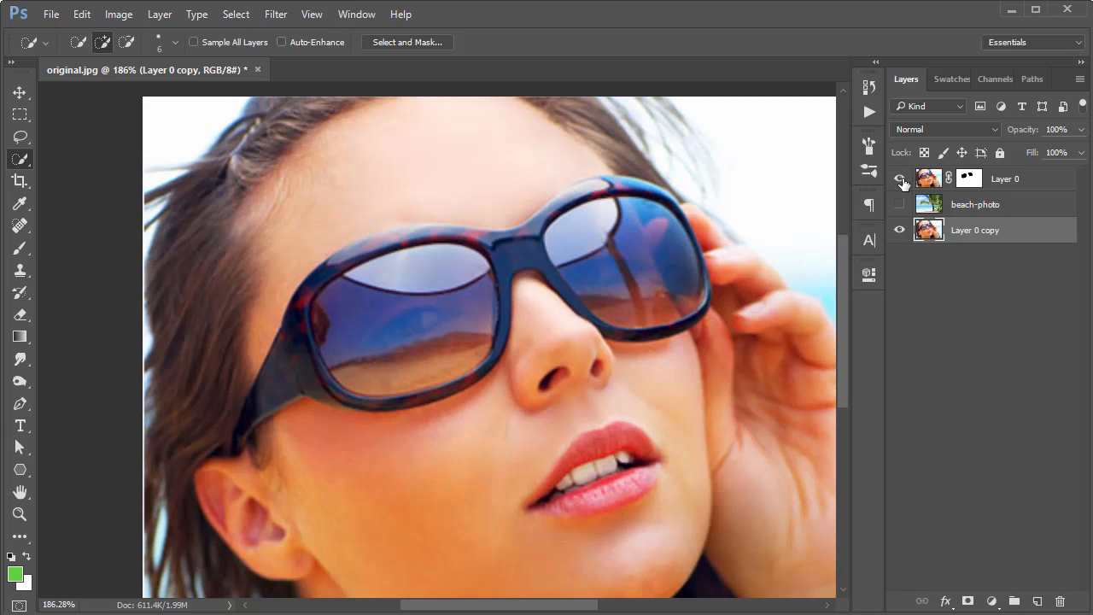
left_click(899, 204)
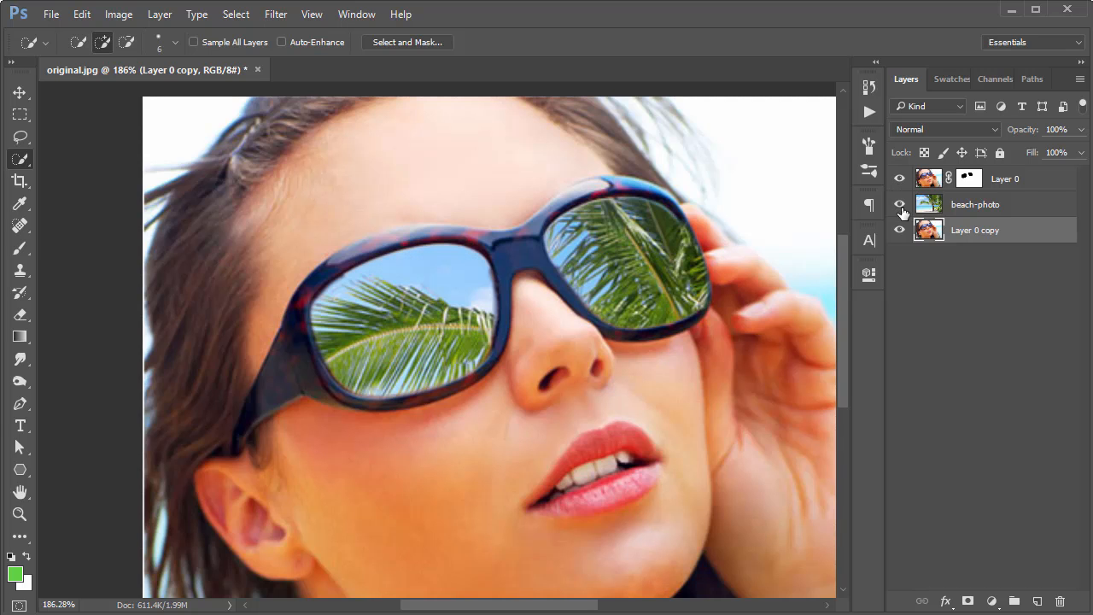
Lower the beach-photo layer's opacity to 70% so the original lens reflections blend through
left_click(982, 205)
left_click(424, 297, "ctrl")
left_click(424, 297, "ctrl")
left_click_drag(1022, 135, 913, 139)
scroll(560, 274, "down", 3)
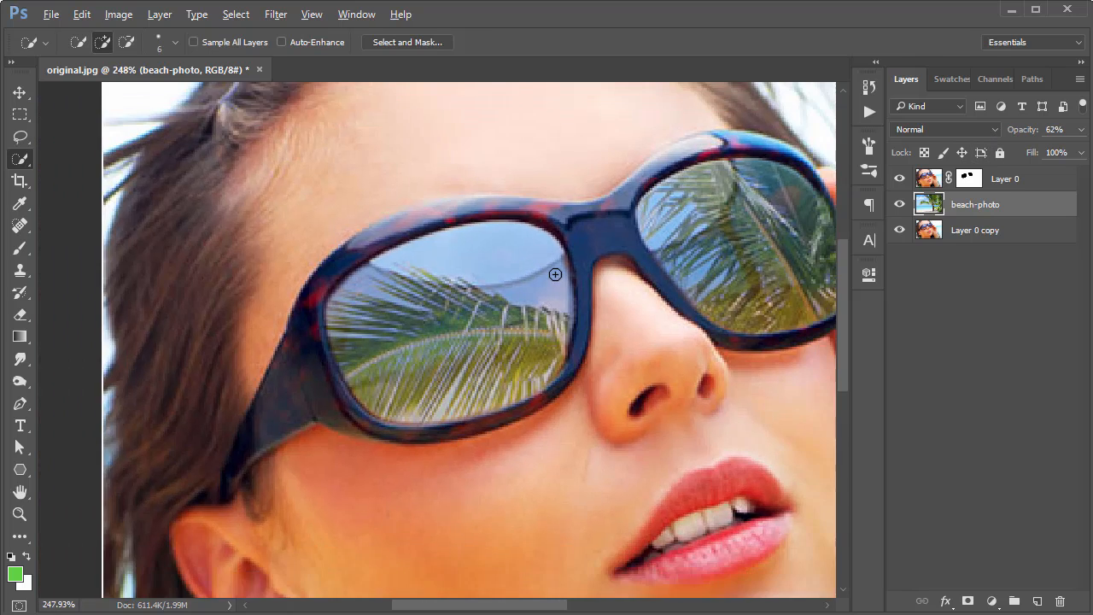
scroll(560, 274, "down", 2)
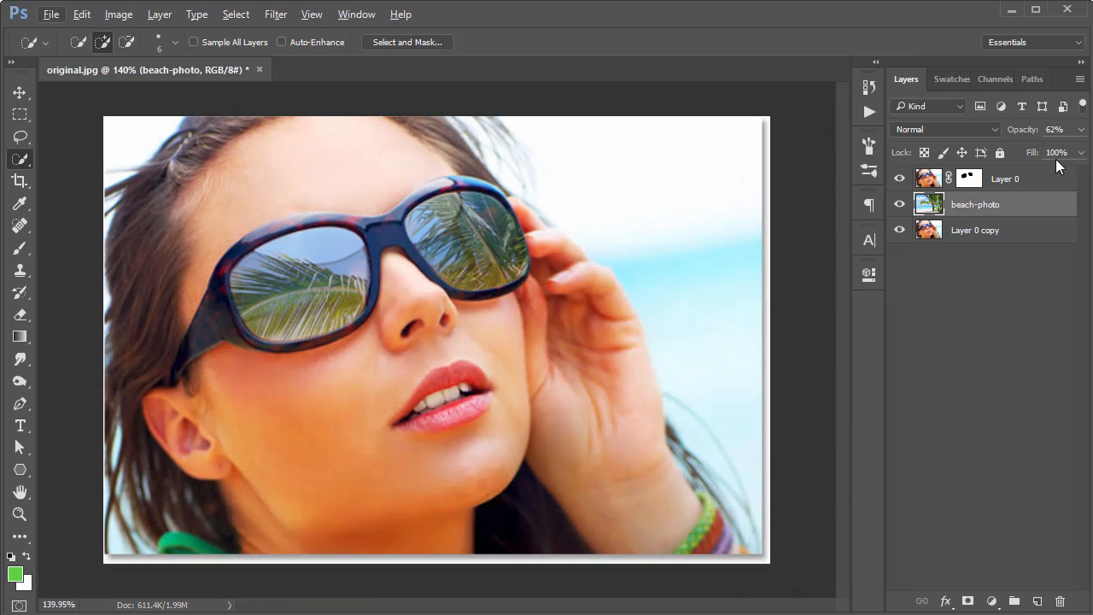
left_click_drag(1026, 132, 1072, 138)
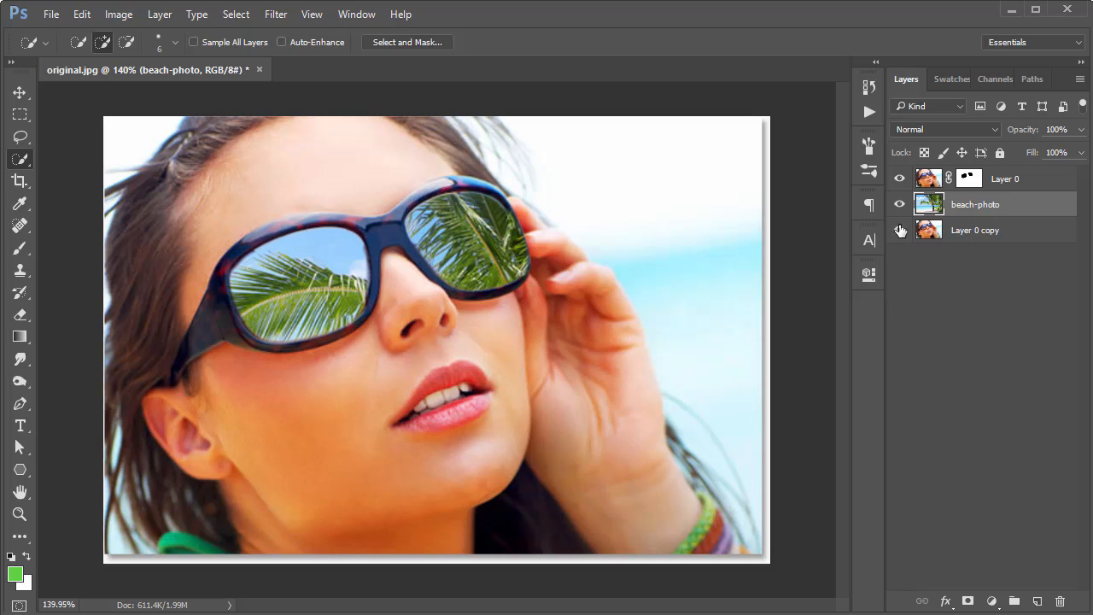
mouse_move(1031, 134)
left_mouse_down()
mouse_move(1016, 137)
mouse_move(1023, 128)
left_mouse_up()
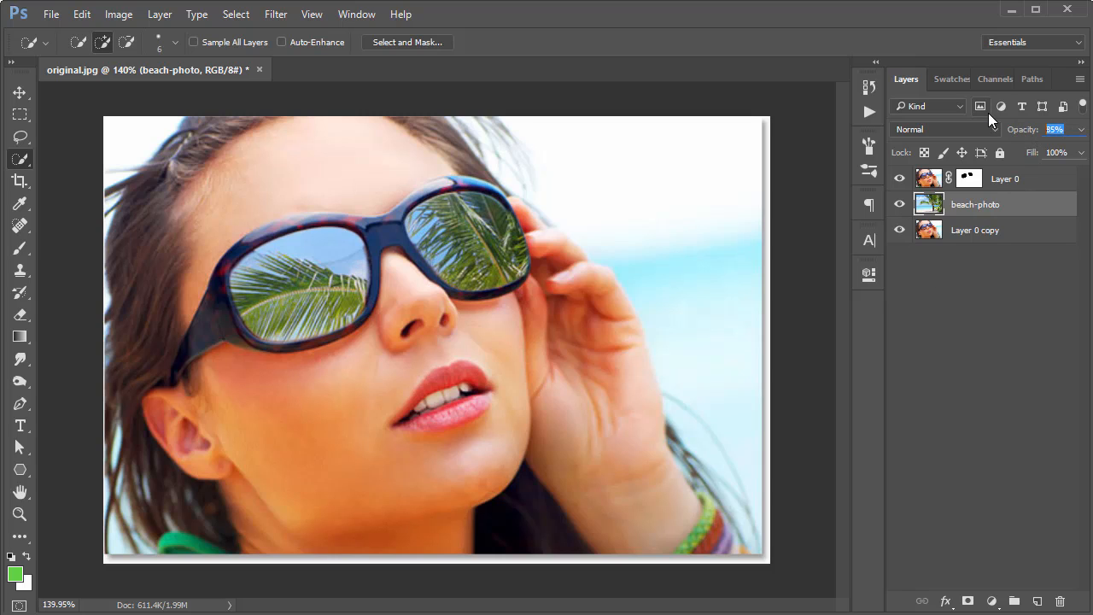
type("70")
key("Return")
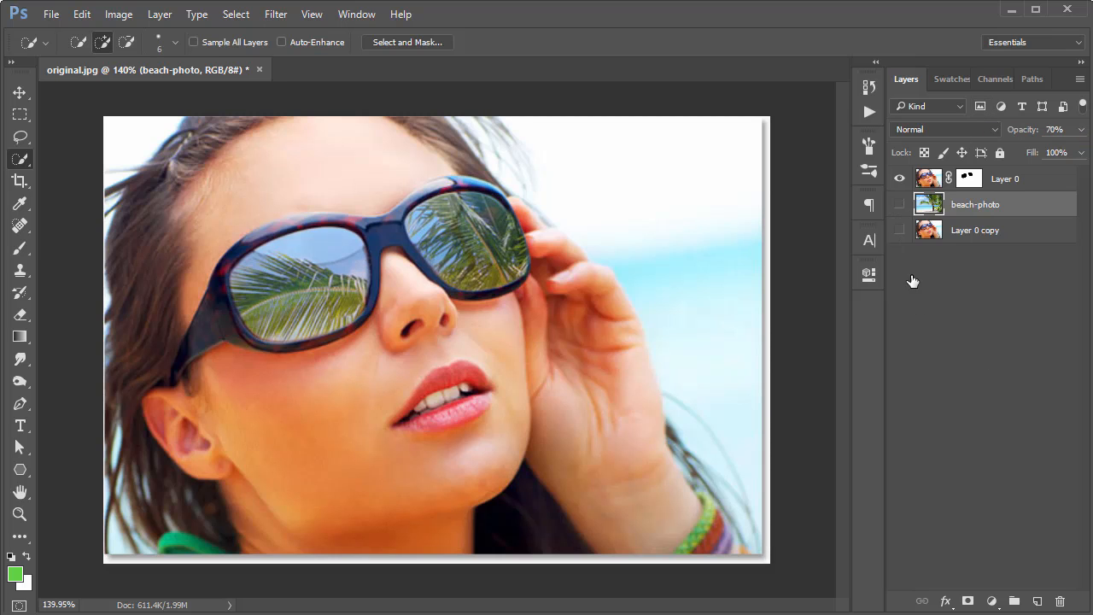
Toggle the visibility of Layer 0, beach-photo and Layer 0 copy to examine what each contributes to the composite
left_click(899, 179, "alt")
left_click(899, 180)
left_click(899, 180)
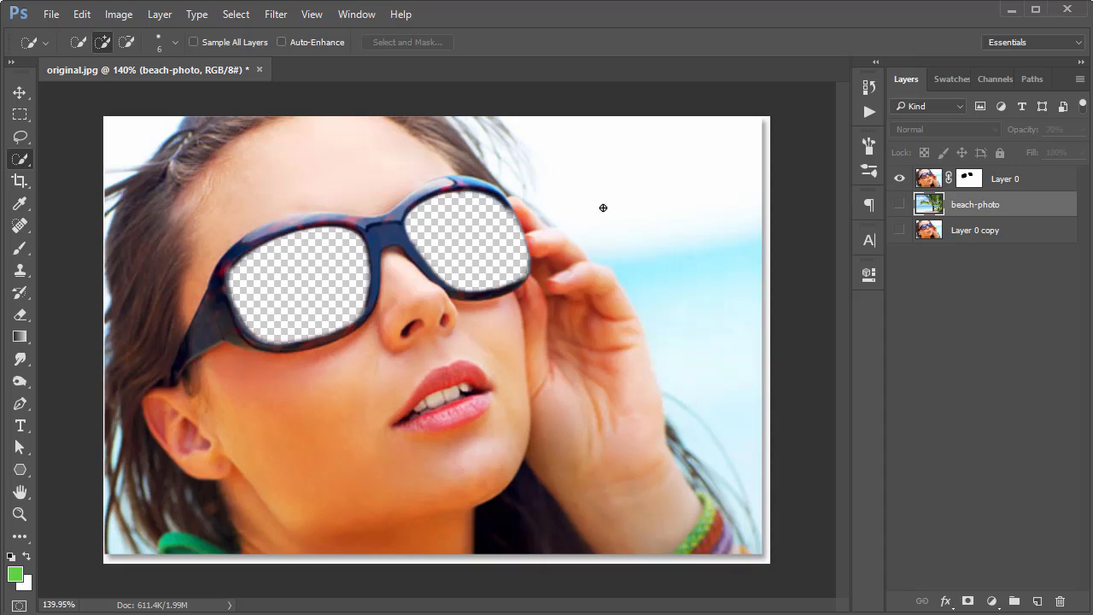
left_click(902, 204)
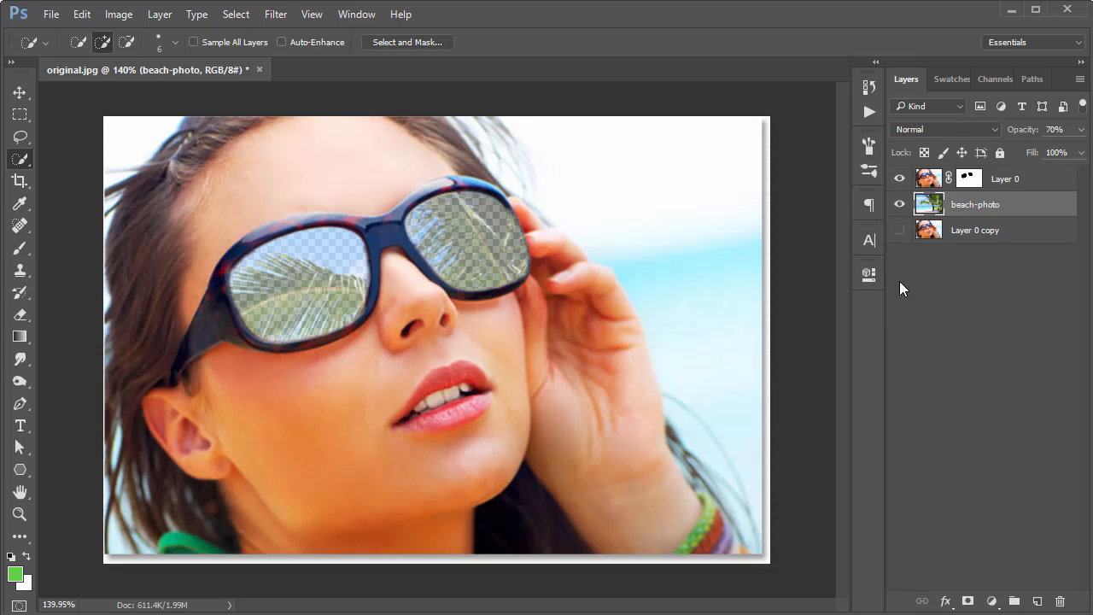
left_click(899, 204)
left_click(900, 178)
left_click(898, 231)
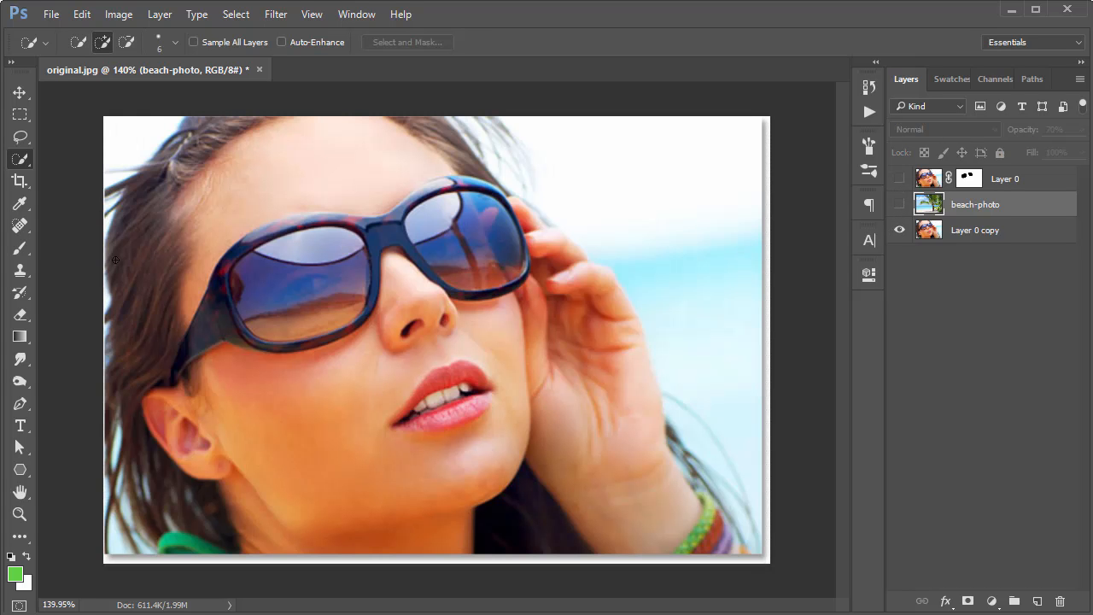
left_click(898, 204)
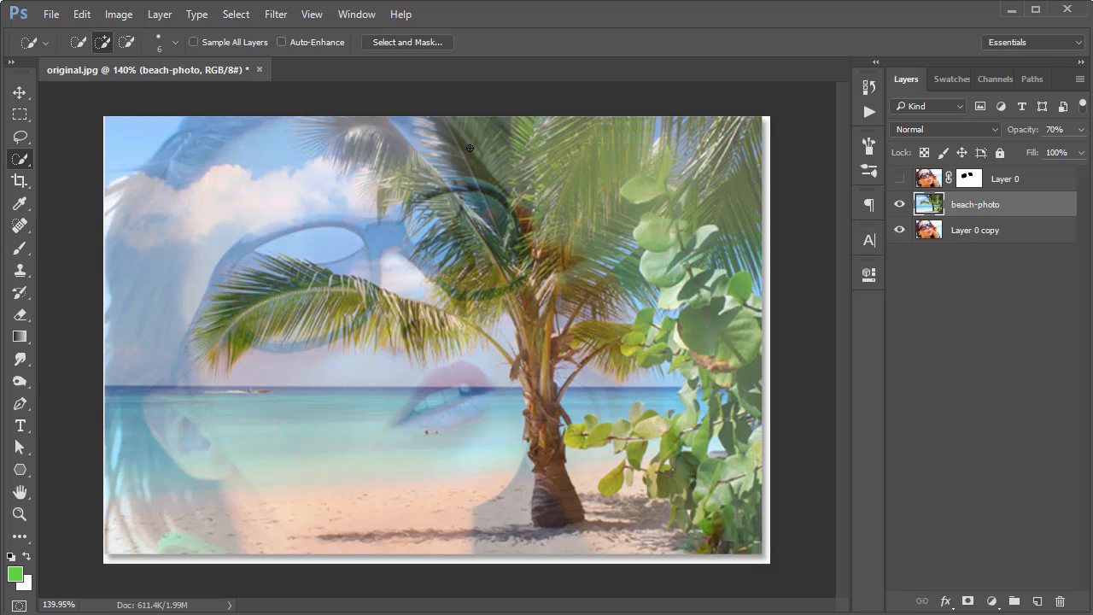
left_click(899, 179)
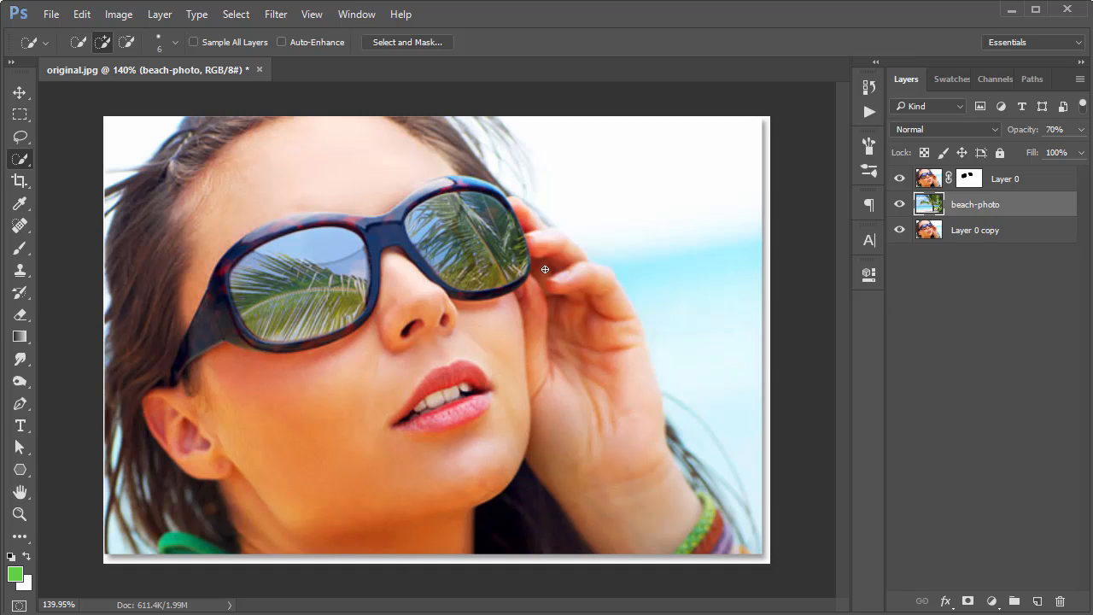
Close the original.jpg document after a last adjustment of the beach-photo layer's opacity
left_click_drag(1023, 129, 993, 135)
left_click(259, 70)
left_click(565, 254)
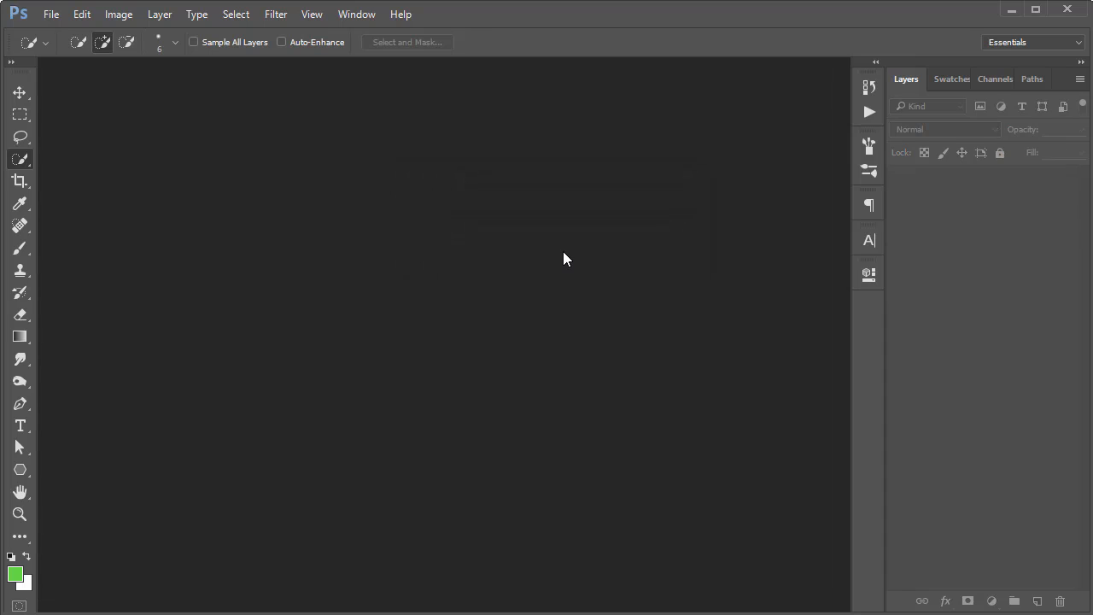